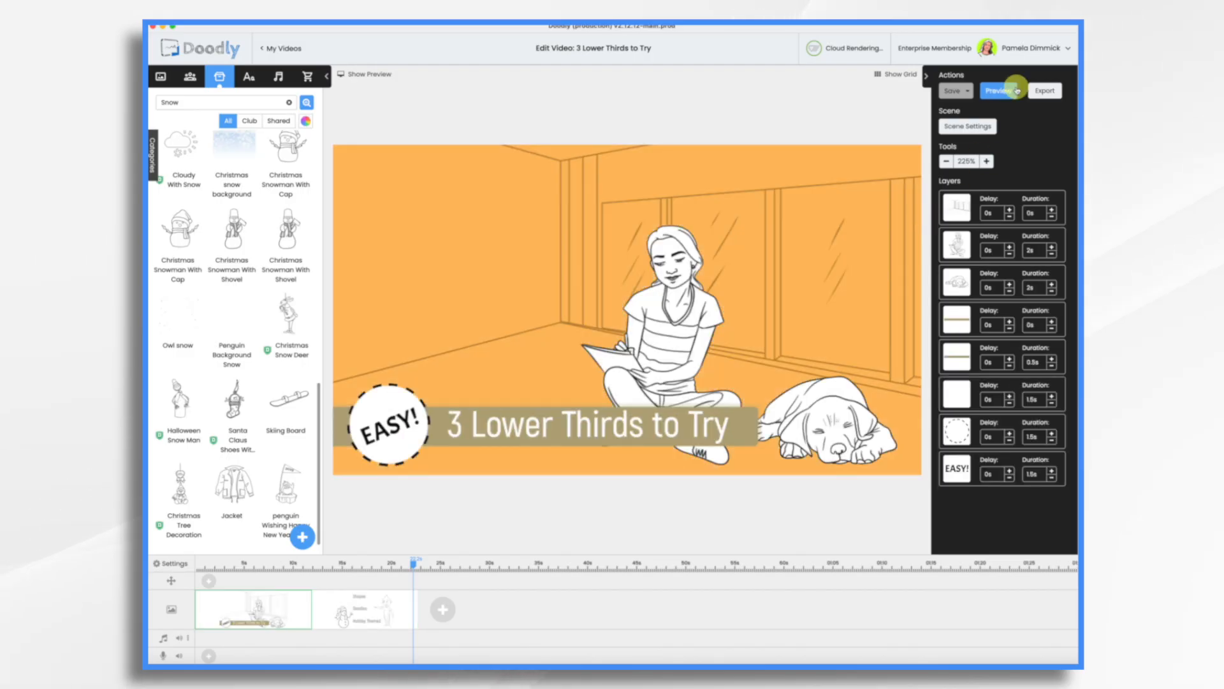
# Step: Preview the video to view the existing lower-third scene
pyautogui.click(1000, 91)
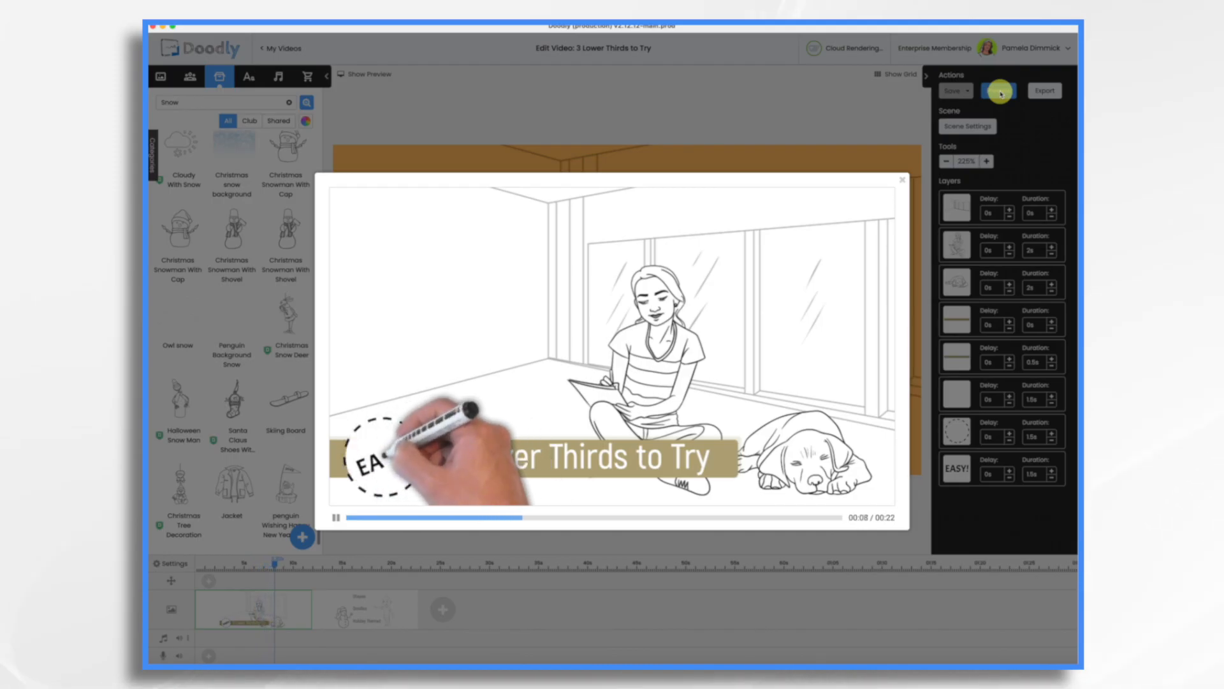
pyautogui.click(1001, 94)
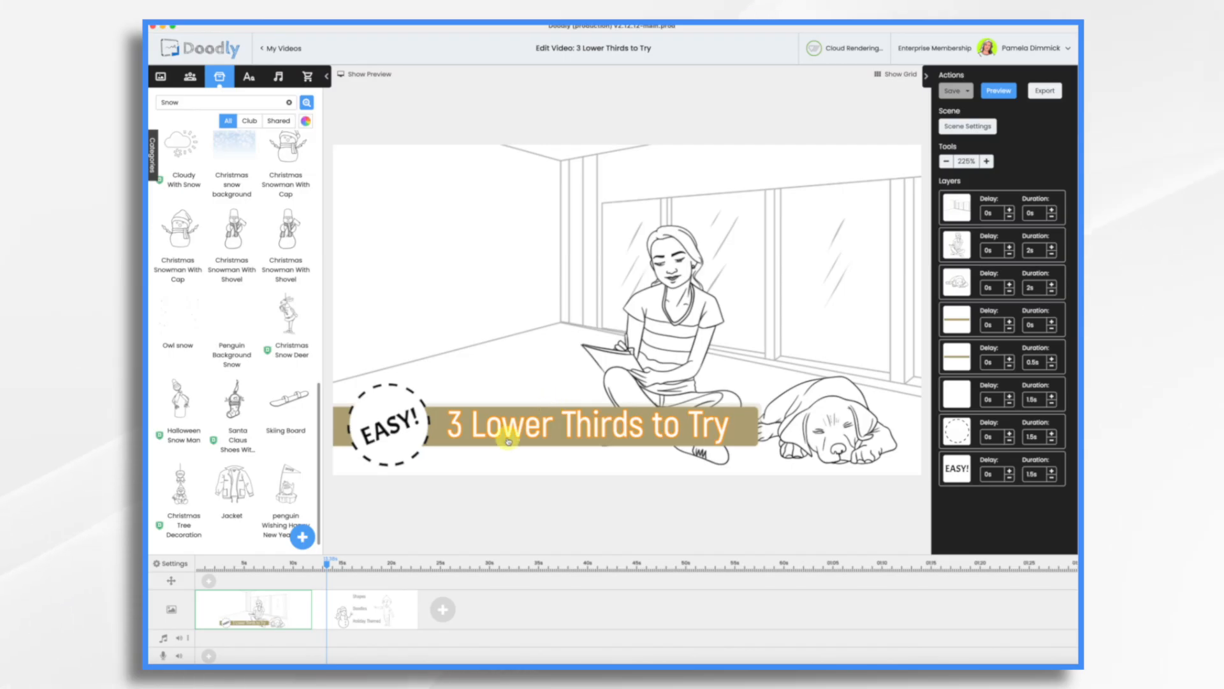
# Step: Add a blank scene after the existing ones and import the Lower Third and Lower Third - Scribble PNG files as props
pyautogui.click(442, 613)
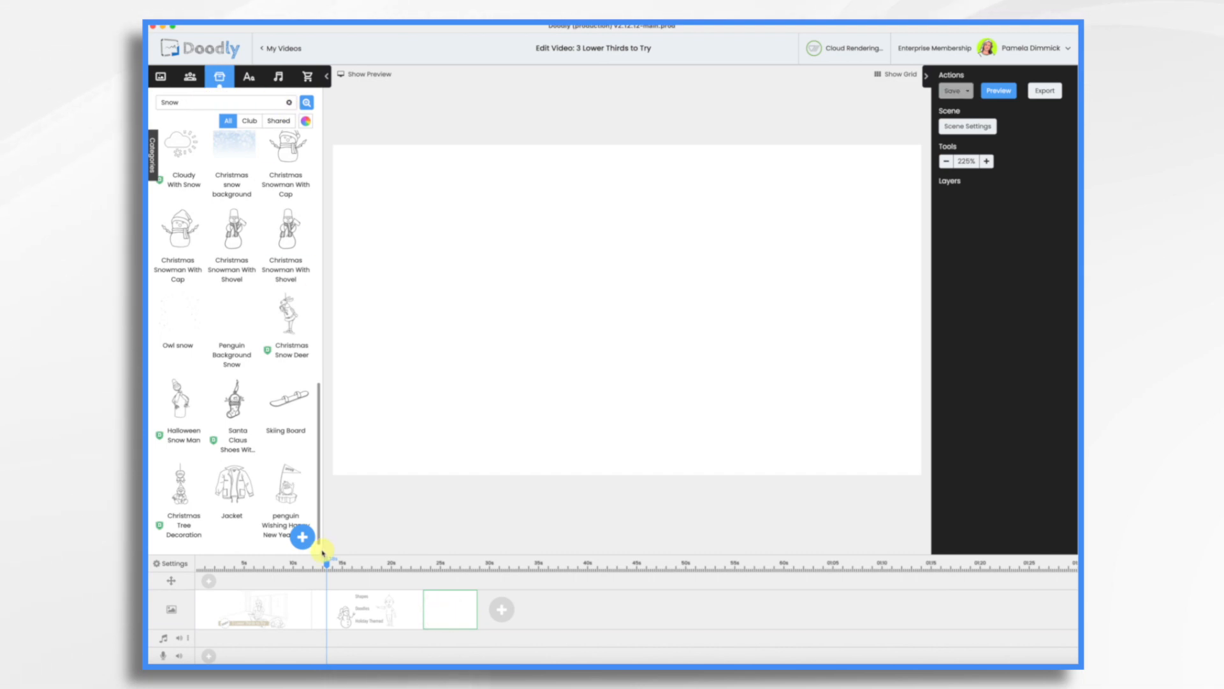
pyautogui.click(304, 539)
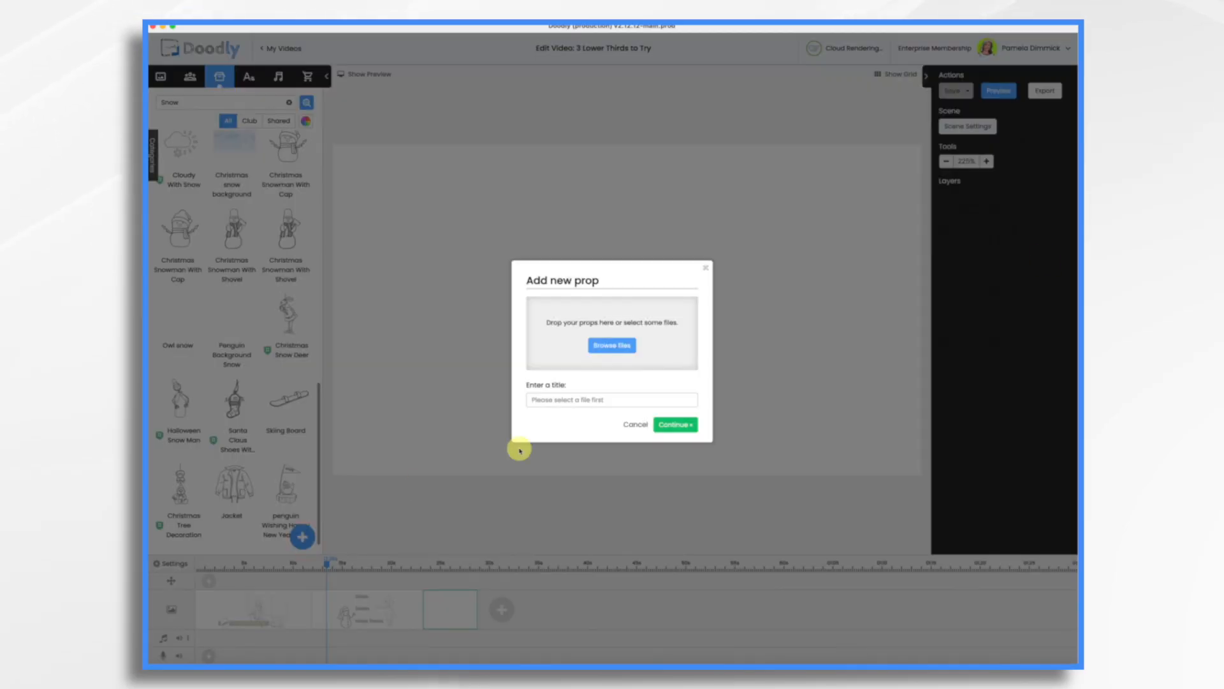
pyautogui.click(608, 346)
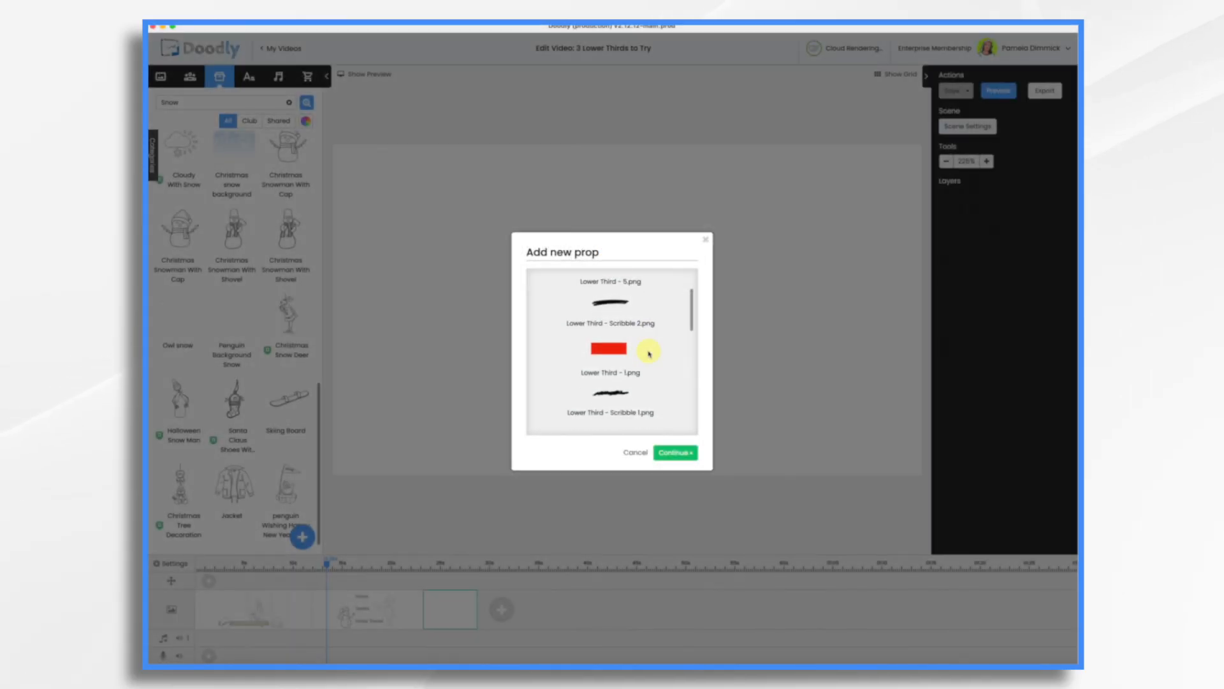
pyautogui.scroll(1, 649, 354)
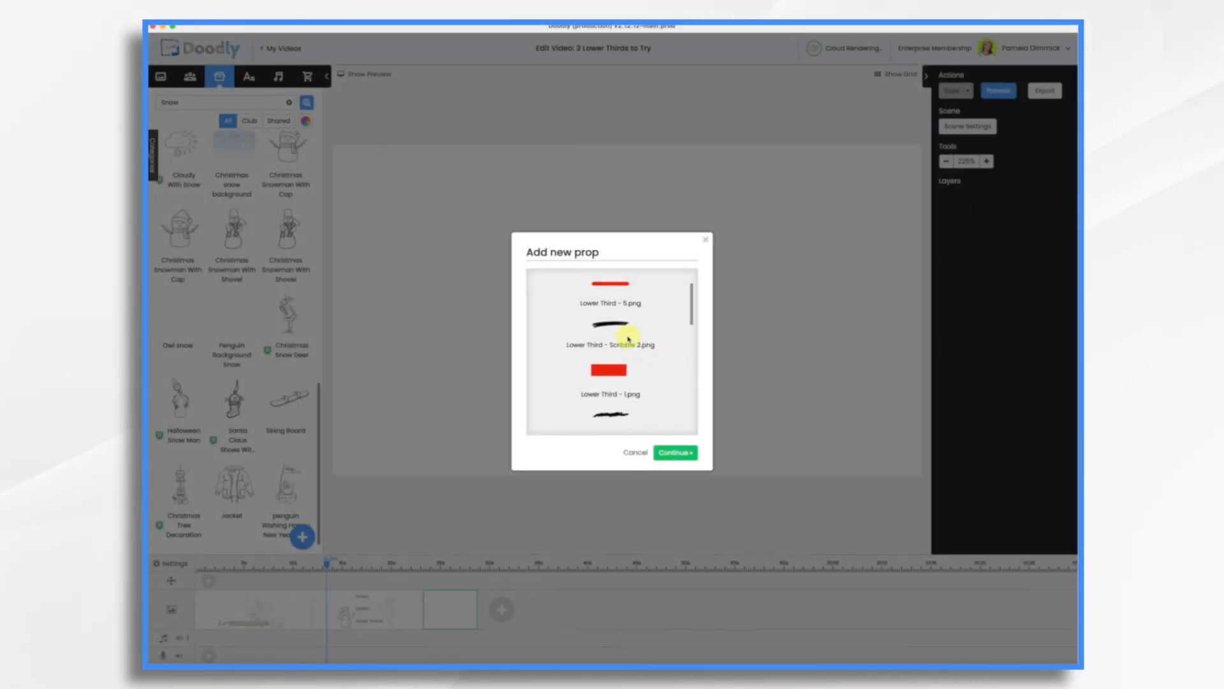
pyautogui.scroll(-2, 634, 355)
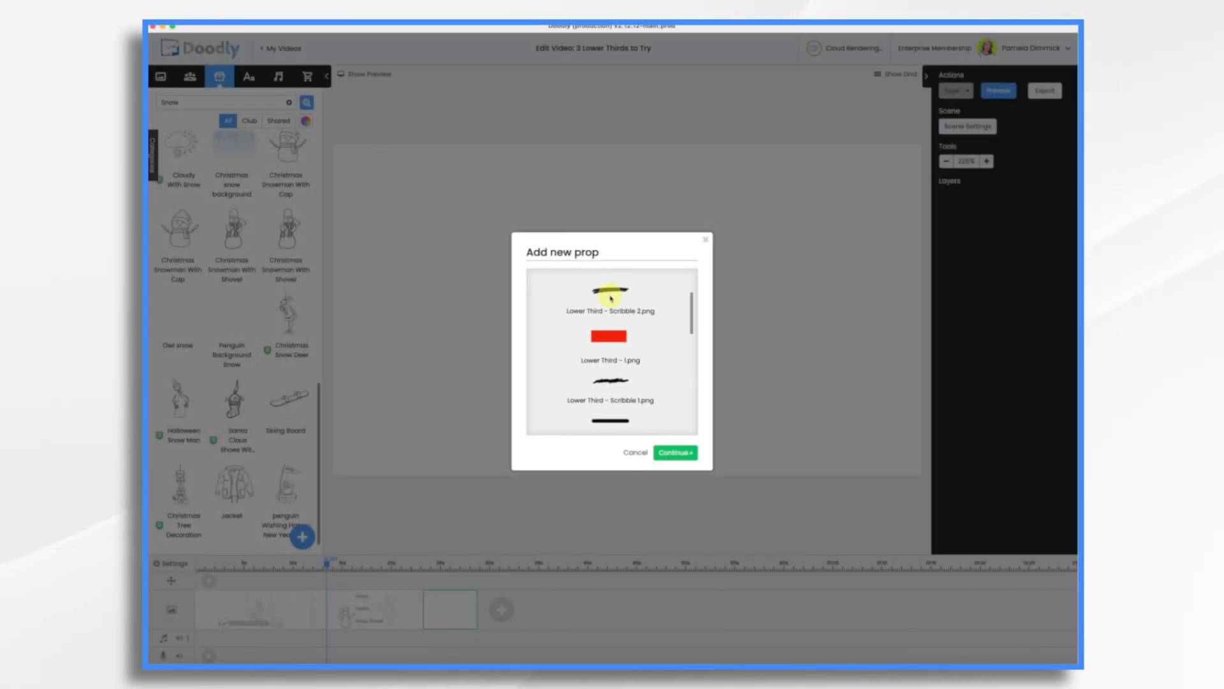
pyautogui.scroll(-6, 629, 411)
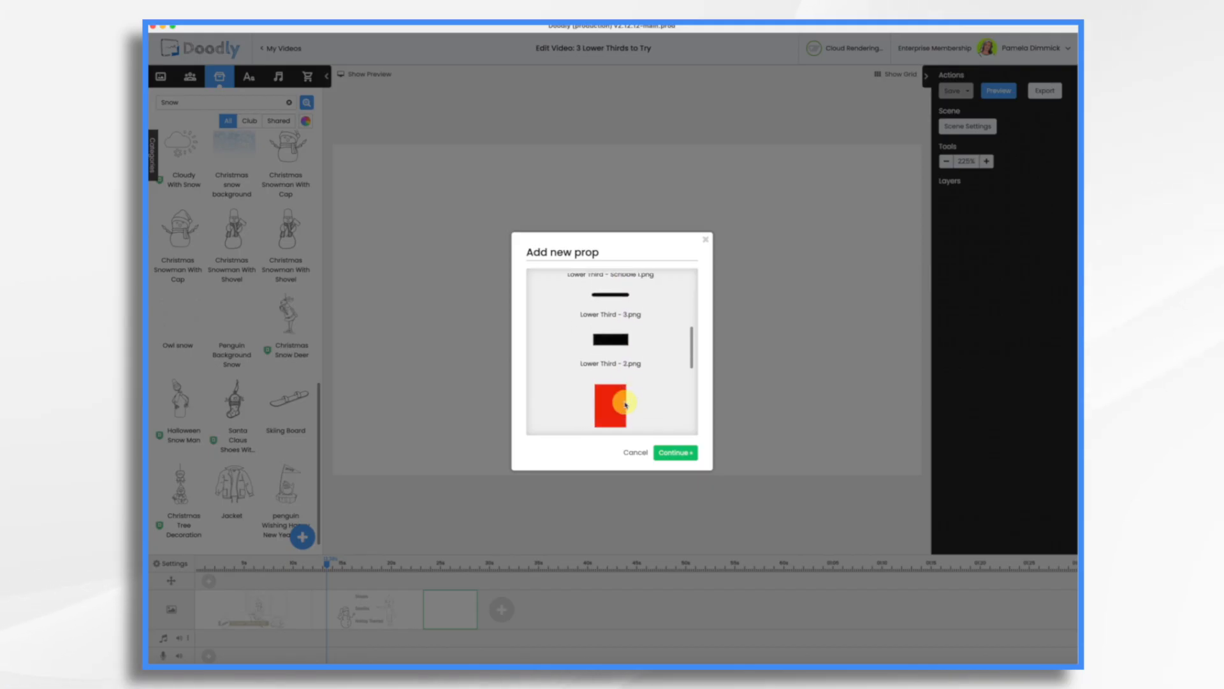
pyautogui.scroll(-1, 625, 404)
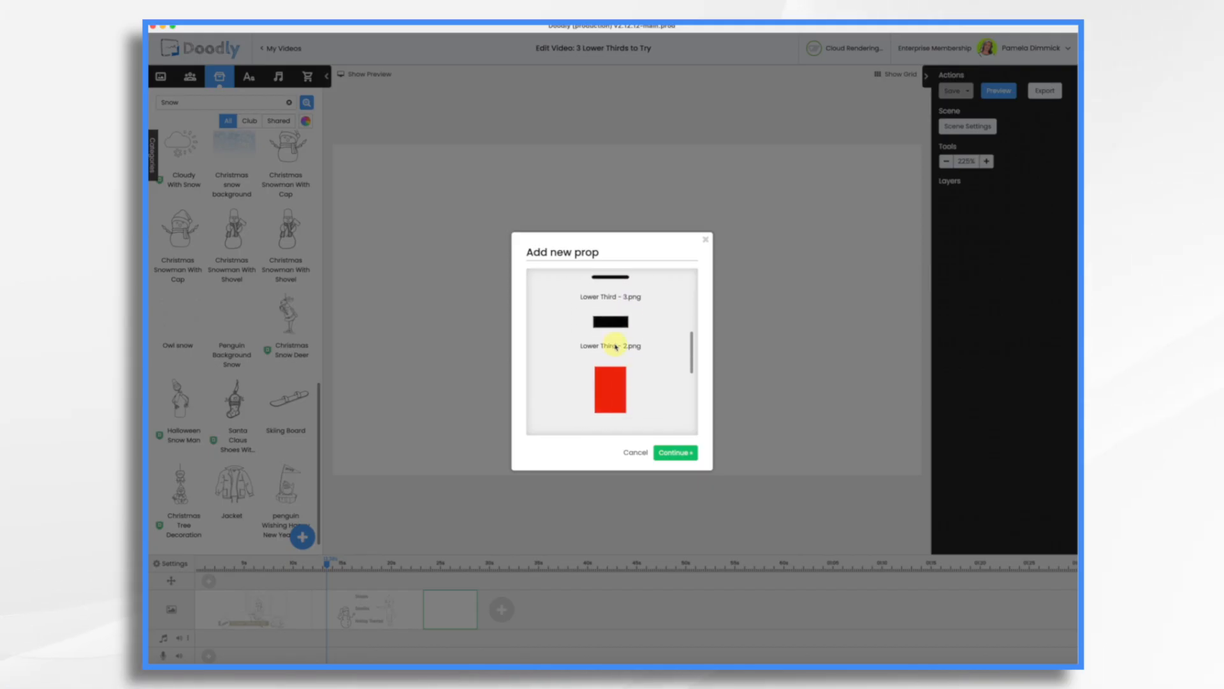
pyautogui.click(684, 453)
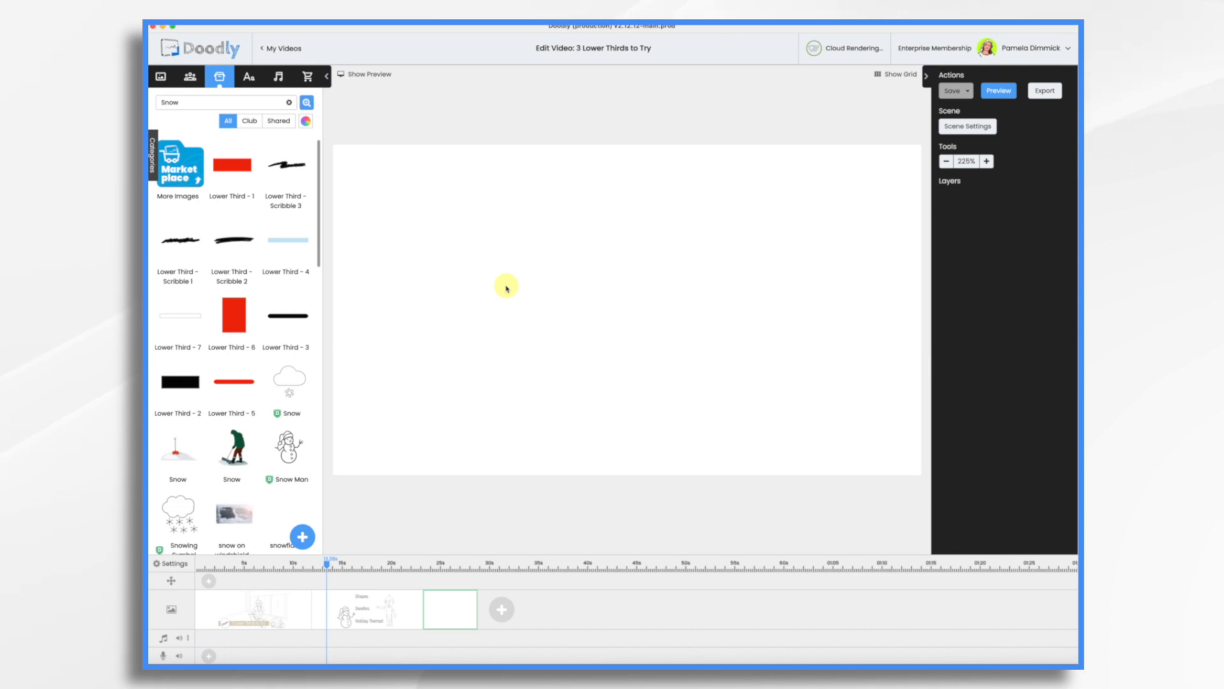
# Step: Place the Lower Third - 3 and Lower Third - 5 props, and shorten the red bar so it overlaps the black bar's lower right edge
pyautogui.moveTo(285, 321); pyautogui.dragTo(491, 362)
pyautogui.moveTo(214, 387); pyautogui.dragTo(621, 387)
pyautogui.moveTo(428, 348); pyautogui.dragTo(470, 347)
pyautogui.click(456, 388)
pyautogui.moveTo(385, 393); pyautogui.dragTo(516, 396)
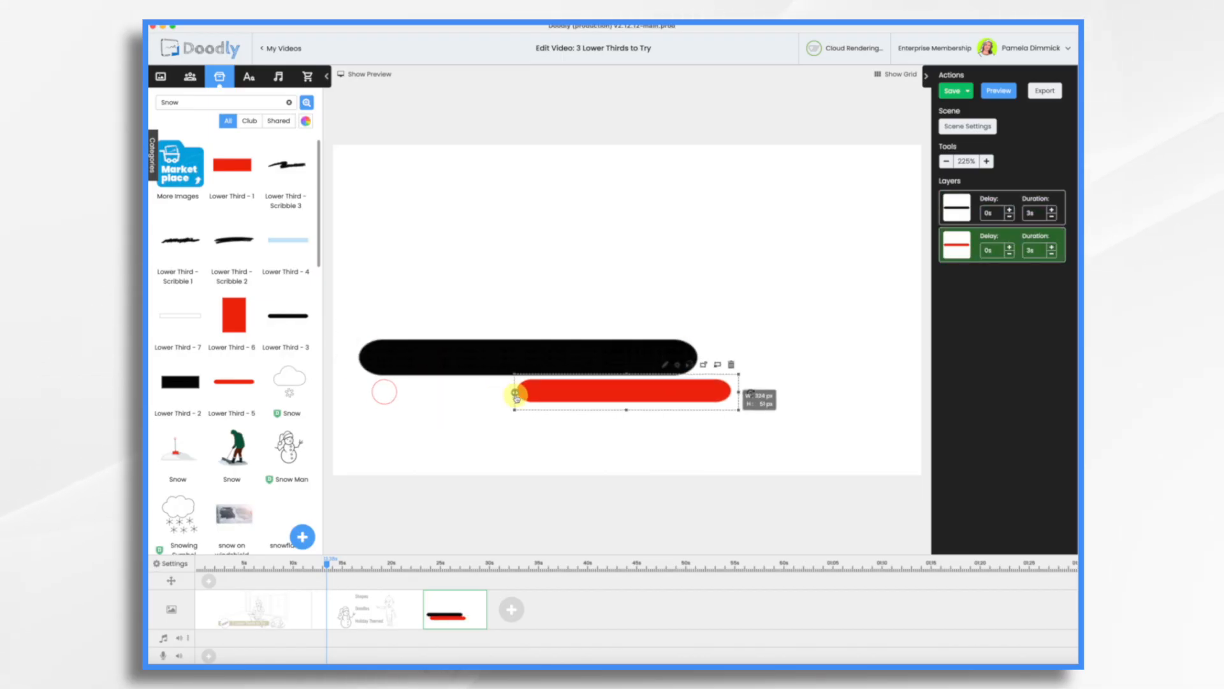
pyautogui.moveTo(633, 393); pyautogui.dragTo(643, 392)
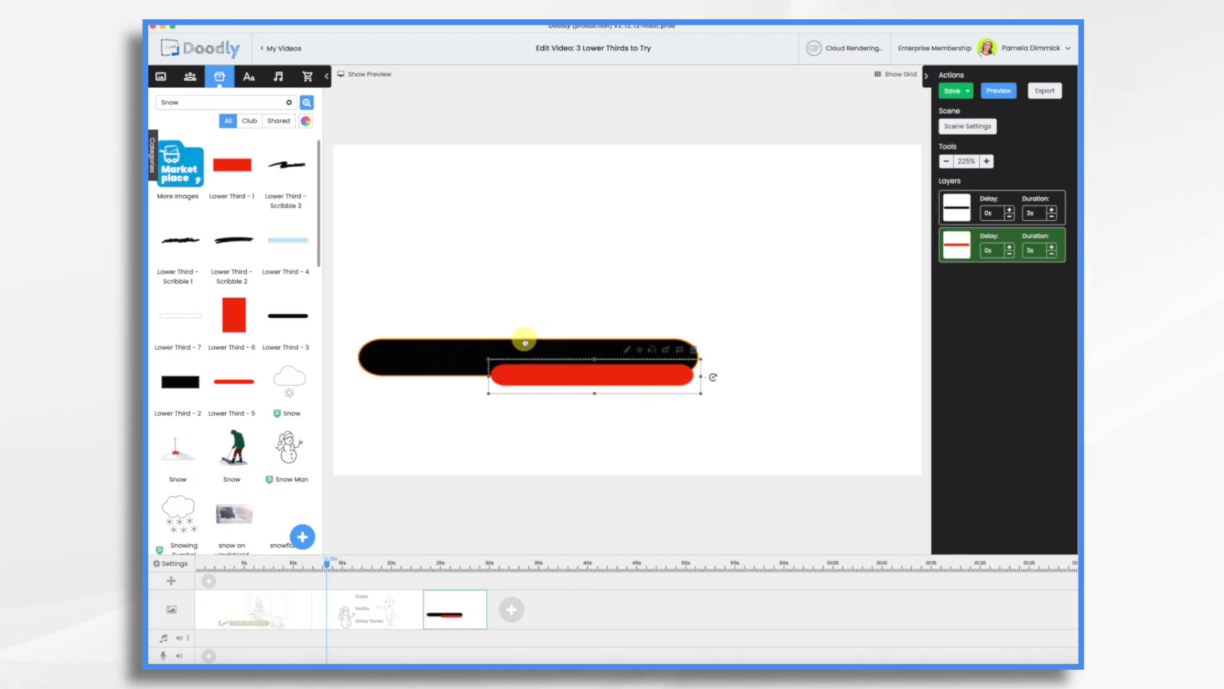
# Step: Enlarge the black and red bars together and position them along the bottom of the scene
pyautogui.keyDown('shift'); pyautogui.click(455, 350); pyautogui.keyUp('shift')
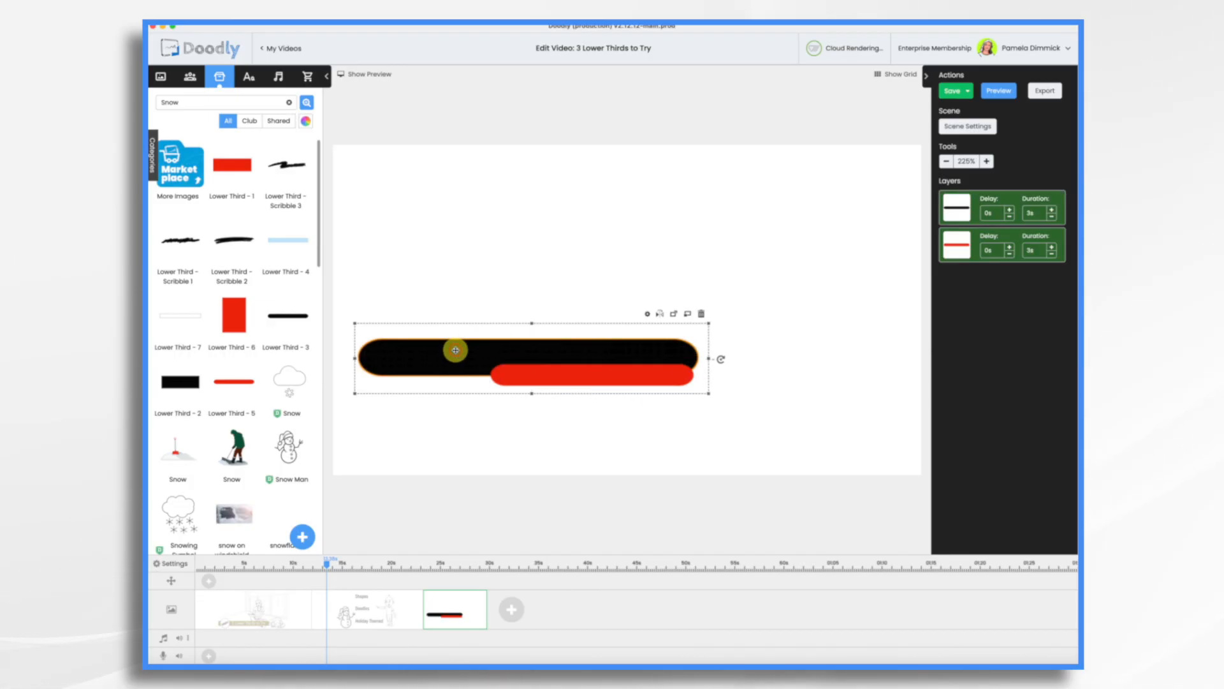
pyautogui.moveTo(715, 401); pyautogui.dragTo(825, 465)
pyautogui.moveTo(721, 355); pyautogui.dragTo(707, 402)
pyautogui.click(661, 382)
# Step: Add Acme-Regular text on the black bar containing the person's full name
pyautogui.click(249, 80)
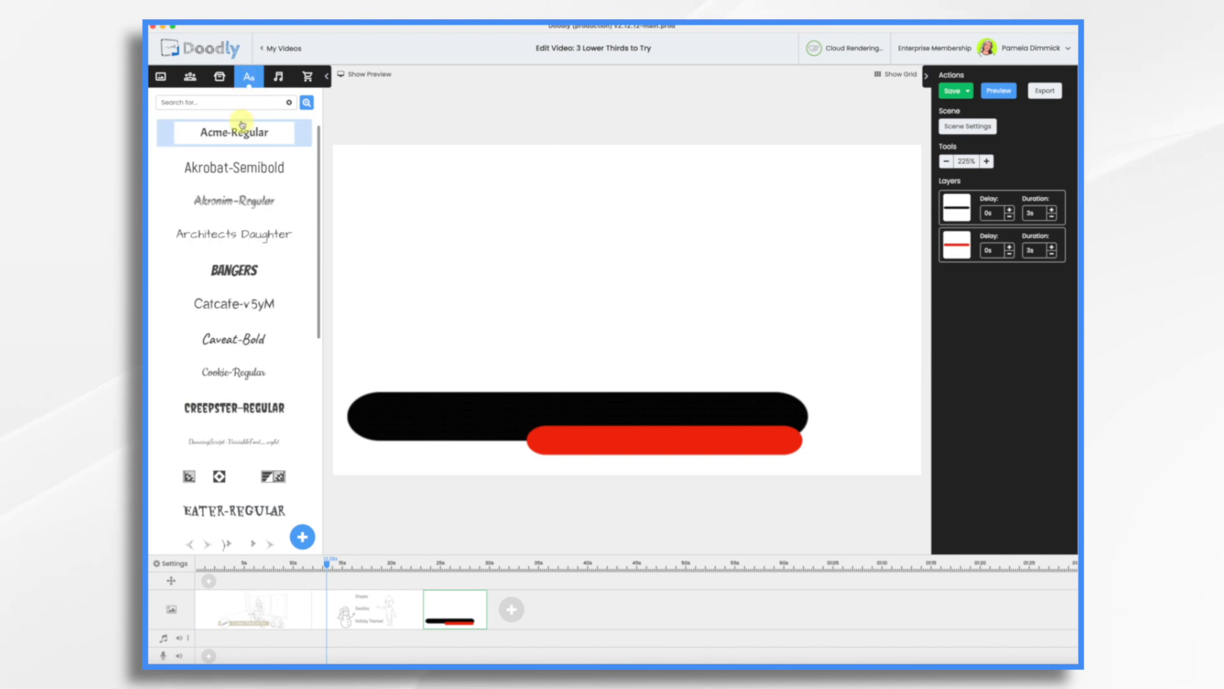
pyautogui.moveTo(236, 133); pyautogui.dragTo(536, 412)
pyautogui.doubleClick(601, 410)
pyautogui.tripleClick(614, 298)
pyautogui.write('Janice Johnson-Smith')
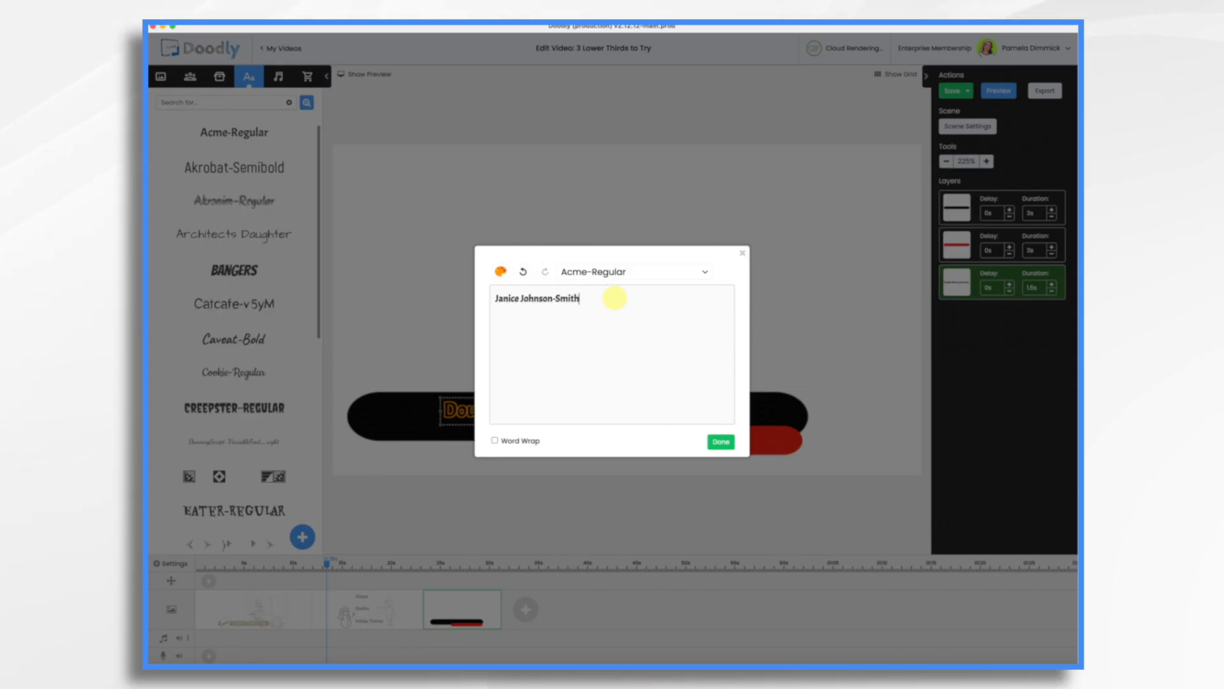
pyautogui.click(721, 447)
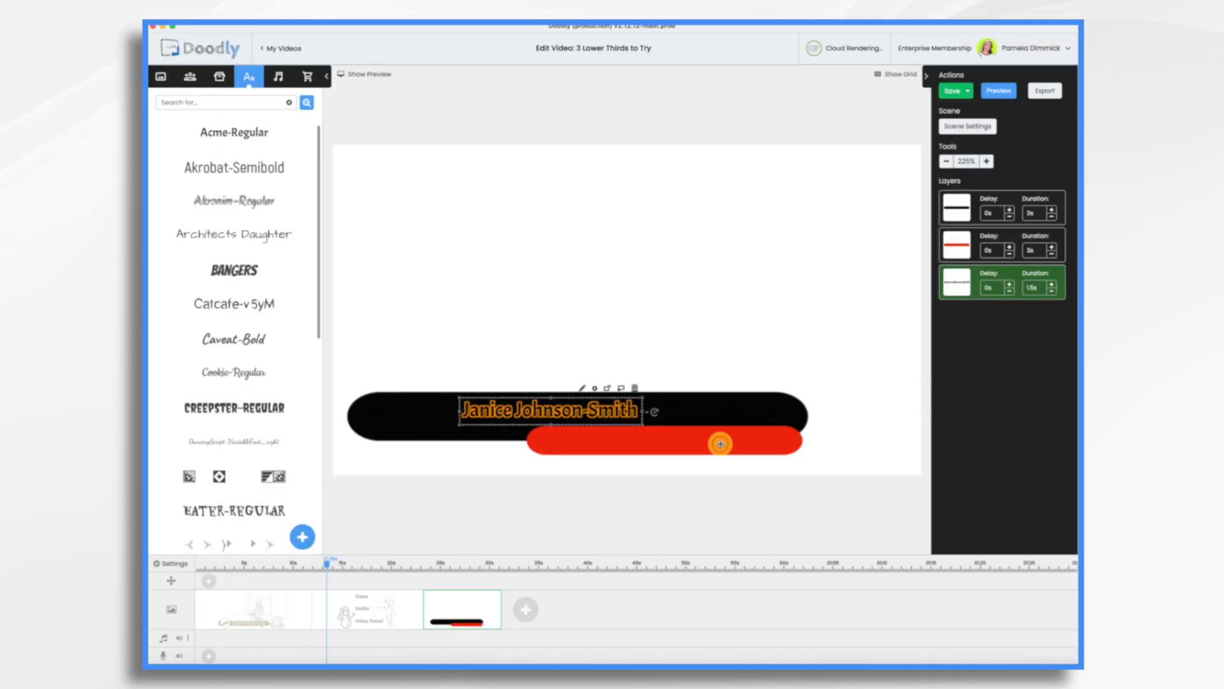
# Step: Change the name text's color from black to red in its asset settings
pyautogui.click(593, 399)
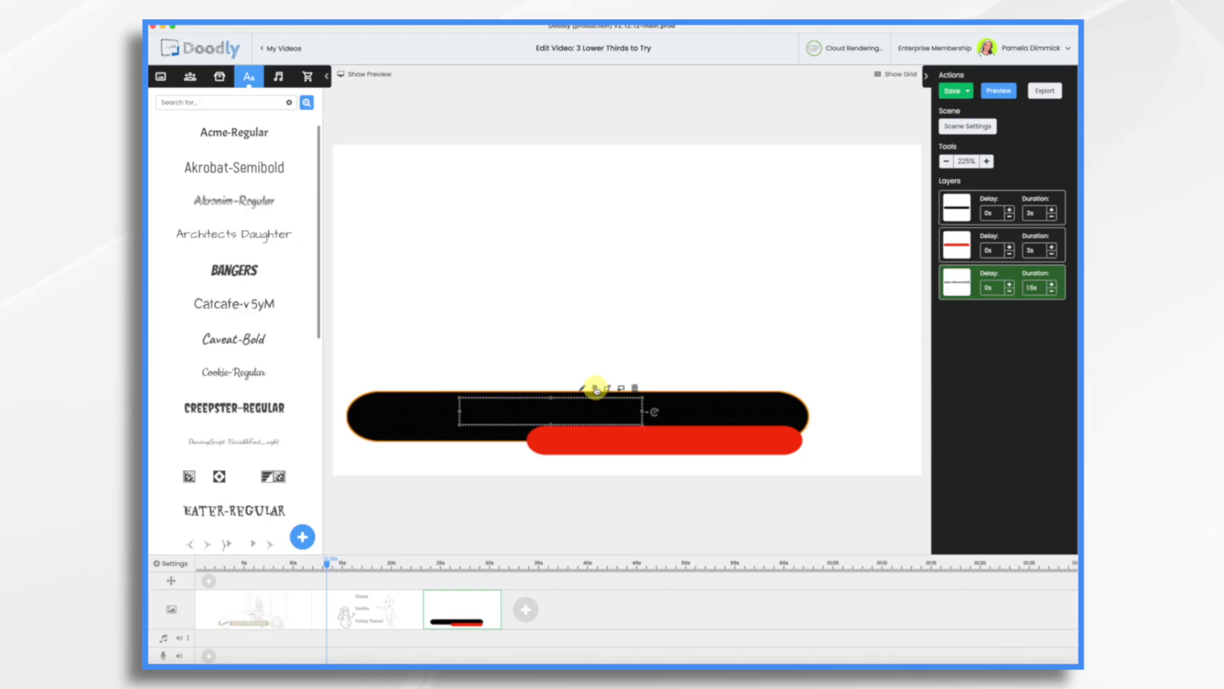
pyautogui.click(596, 389)
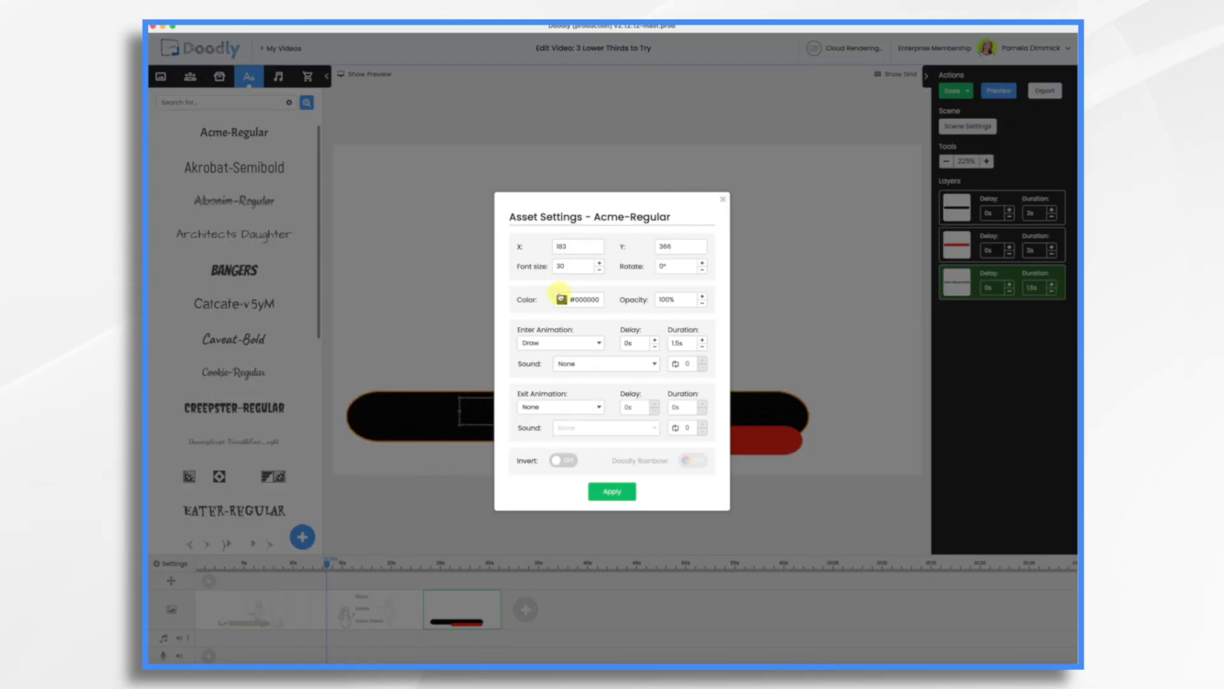
pyautogui.click(561, 298)
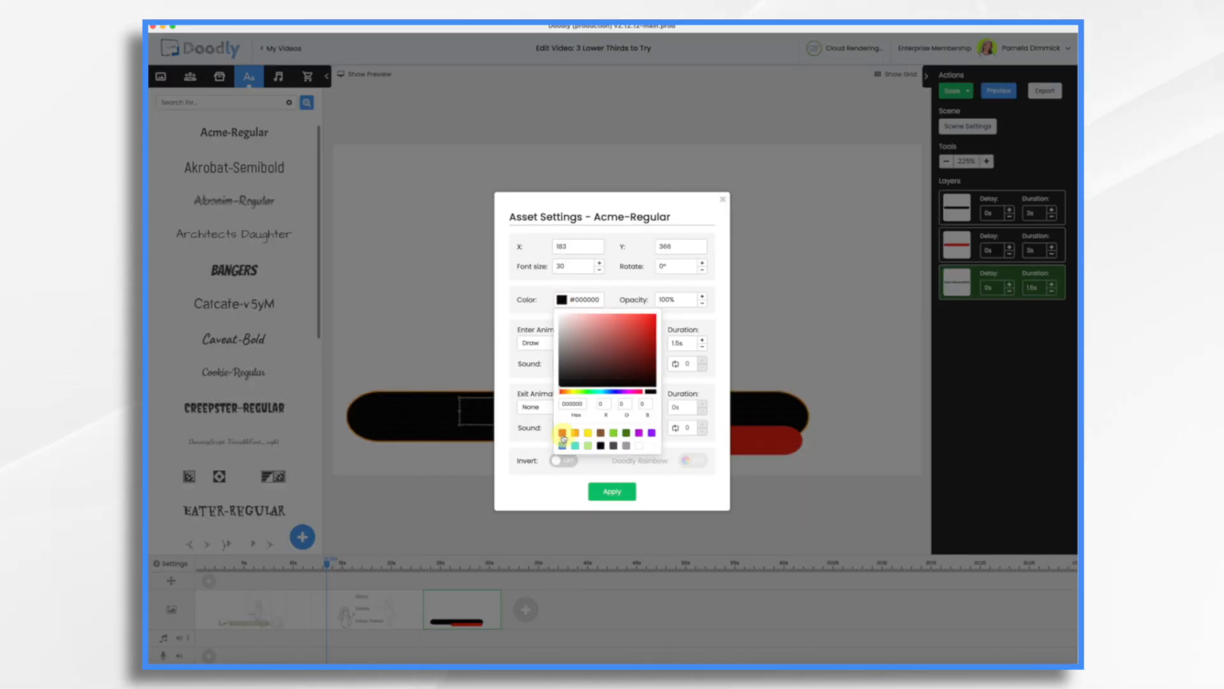
pyautogui.click(613, 493)
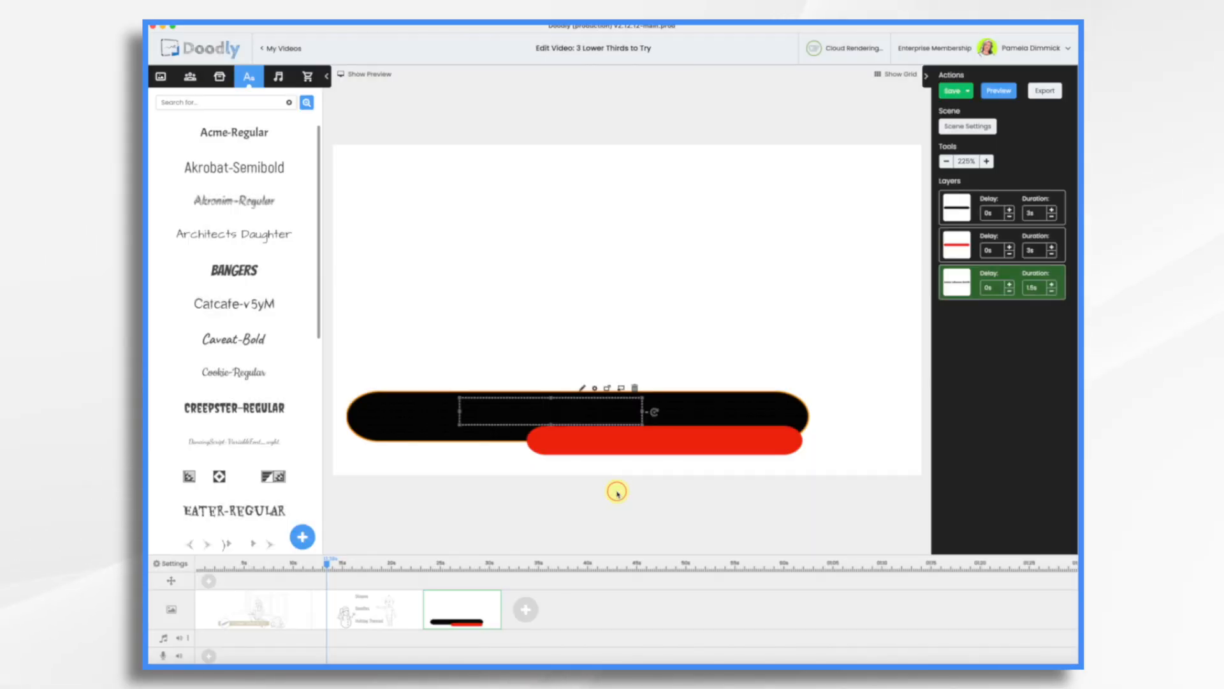
# Step: Enlarge and center the name text on the black bar, and center the red bar beneath it
pyautogui.moveTo(642, 426); pyautogui.dragTo(613, 414)
pyautogui.click(598, 405)
pyautogui.moveTo(774, 448); pyautogui.dragTo(657, 450)
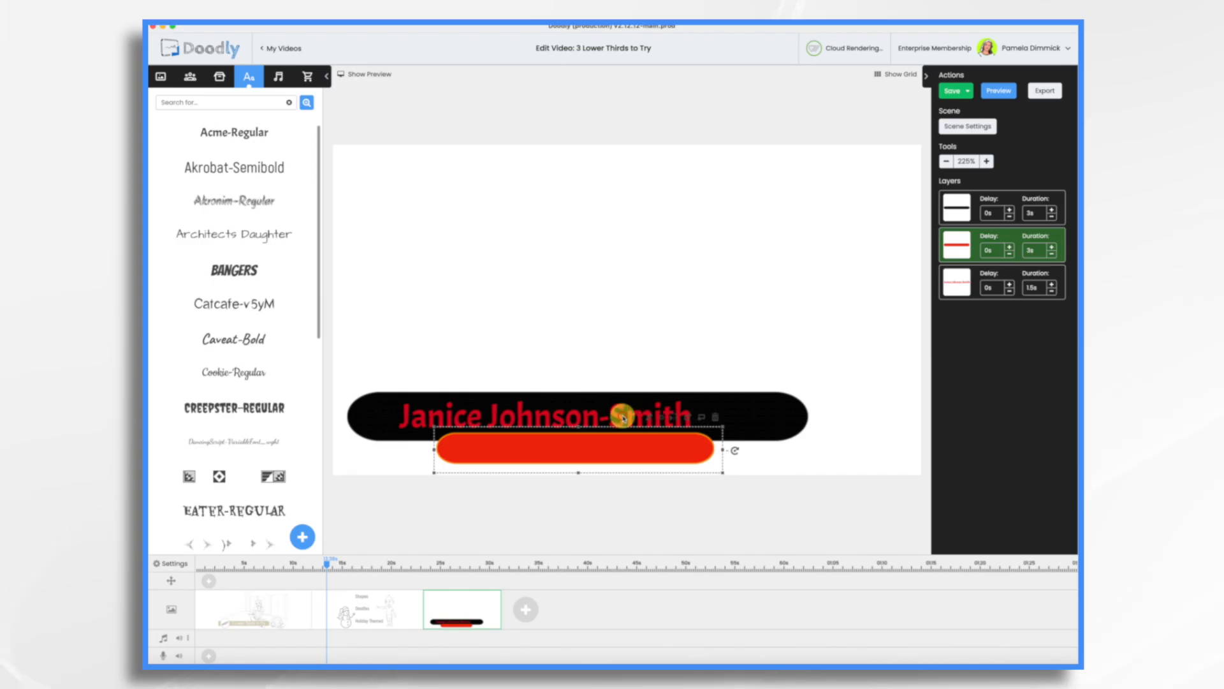
pyautogui.click(536, 415)
pyautogui.moveTo(536, 415); pyautogui.dragTo(573, 416)
pyautogui.click(594, 452)
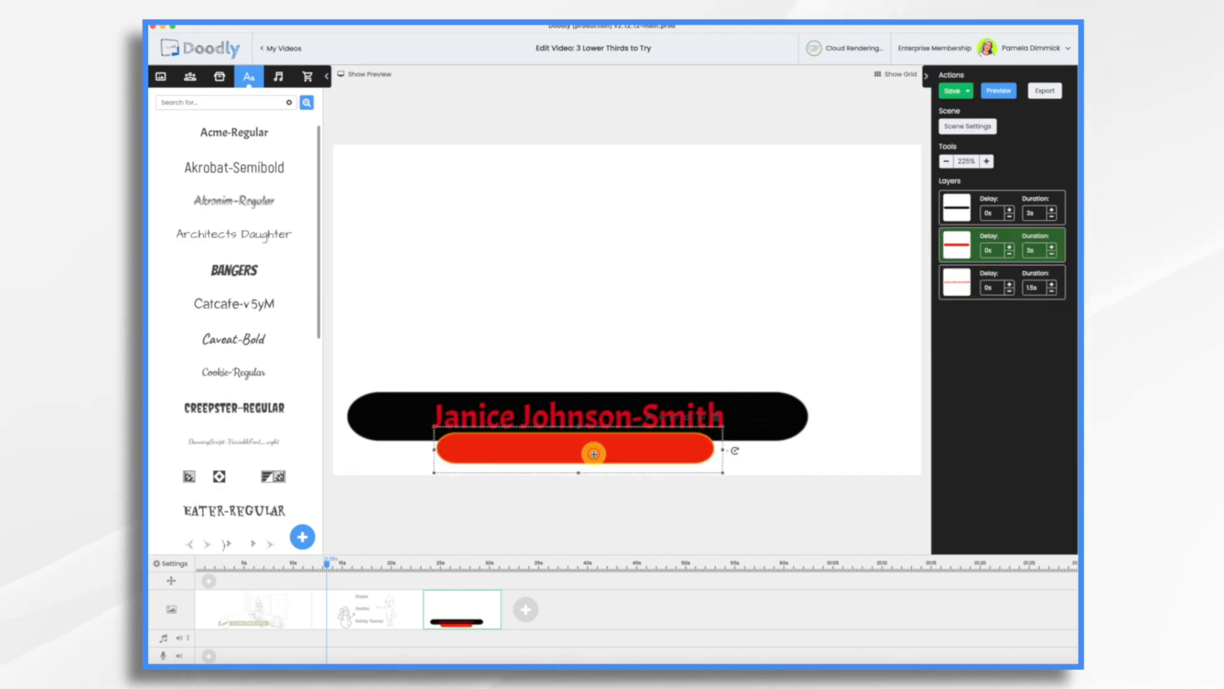
# Step: Add the Acme-Regular text "Assistant Manager, Team Red" on the red bar and preview the scene
pyautogui.click(248, 132)
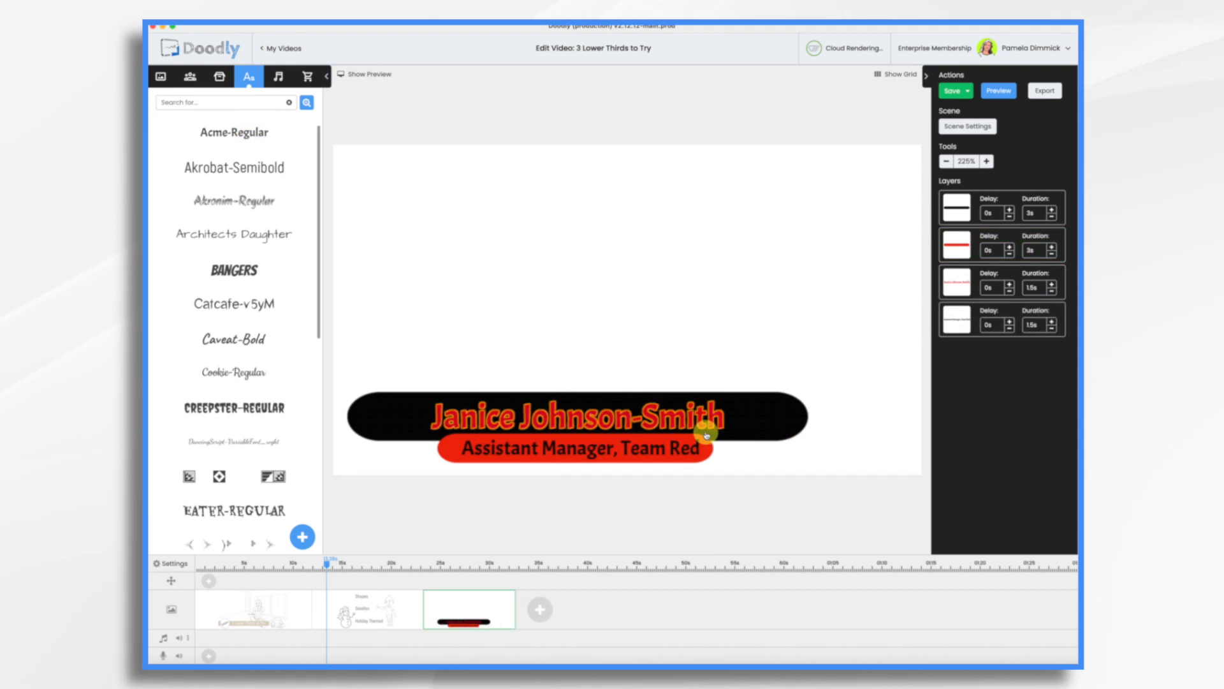
pyautogui.rightClick(461, 609)
pyautogui.click(491, 518)
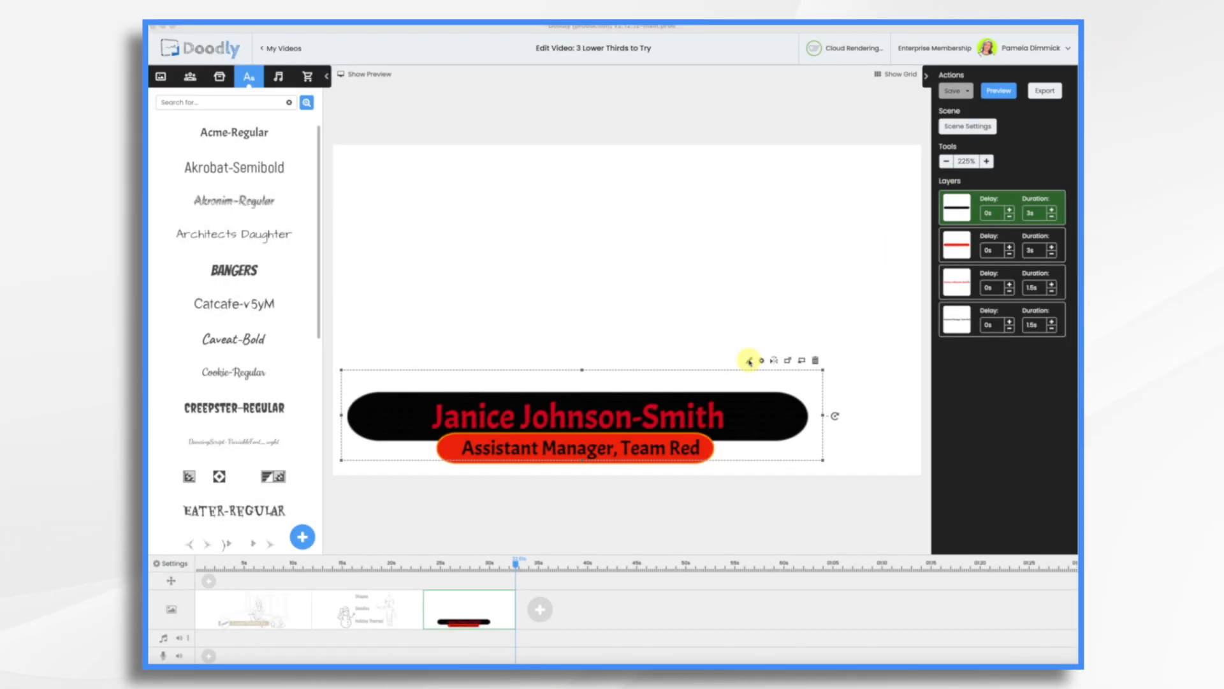
# Step: Set the black bar's reveal mode to Fade and save the asset
pyautogui.click(750, 361)
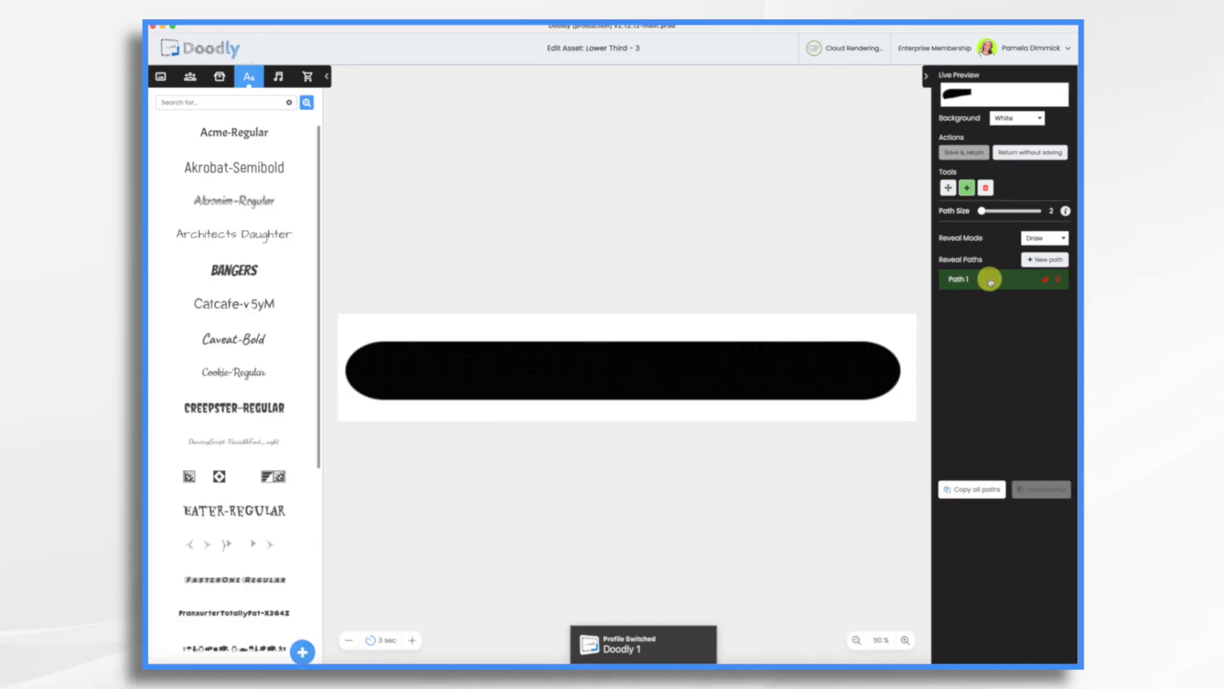
pyautogui.click(1044, 239)
pyautogui.click(1037, 249)
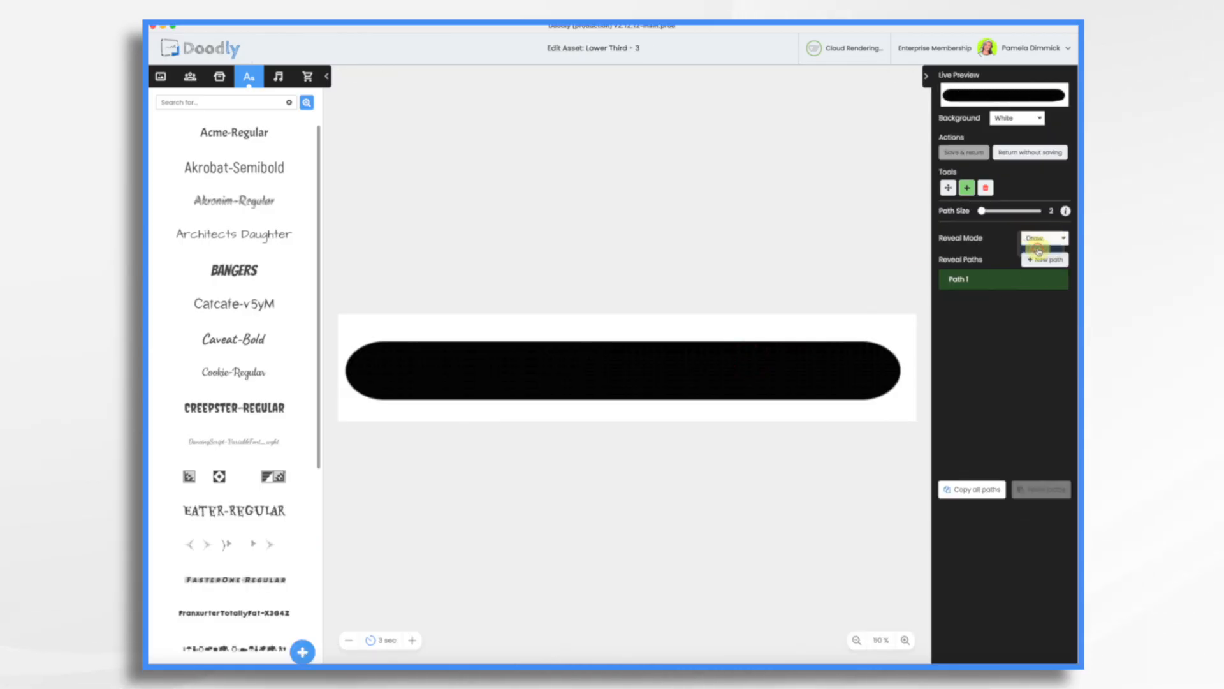
pyautogui.click(971, 155)
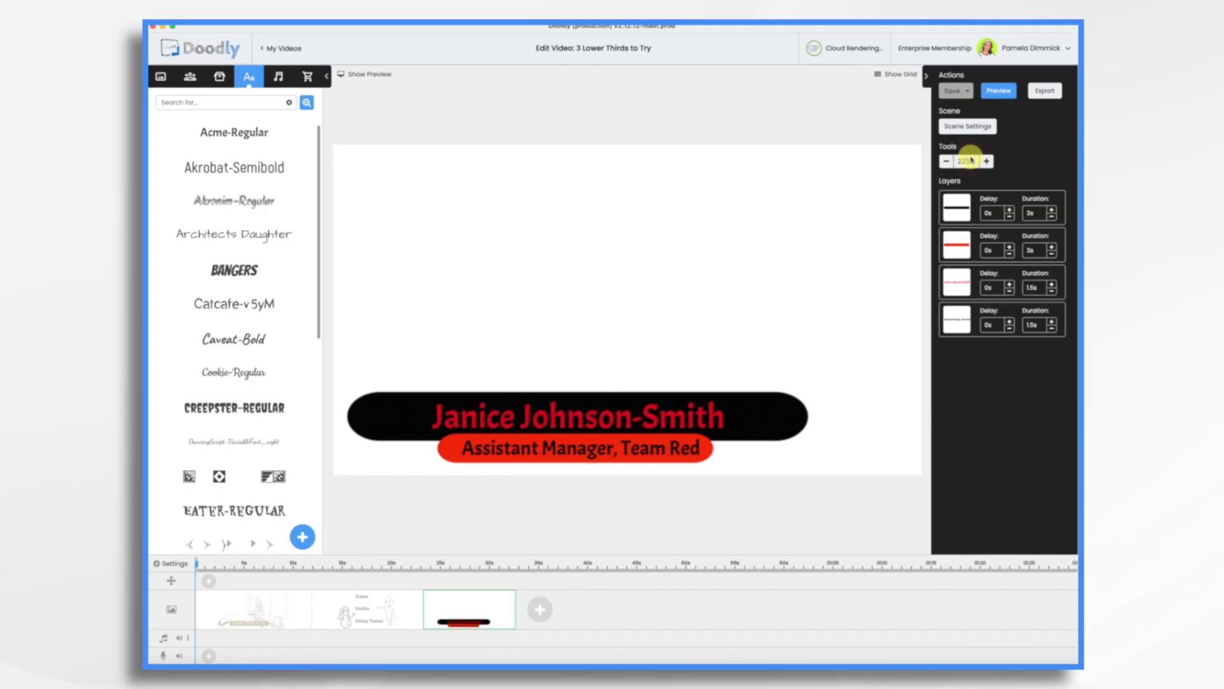
# Step: Set the red bar's reveal mode to Fade and save the asset
pyautogui.click(706, 457)
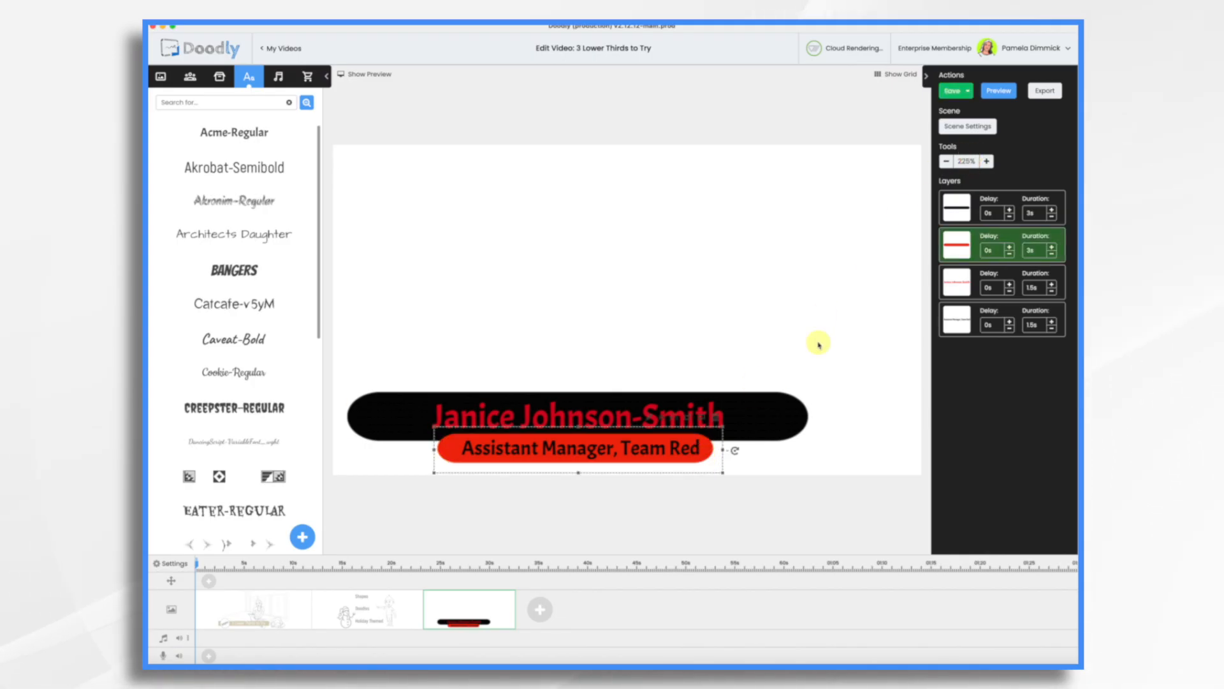
pyautogui.doubleClick(652, 419)
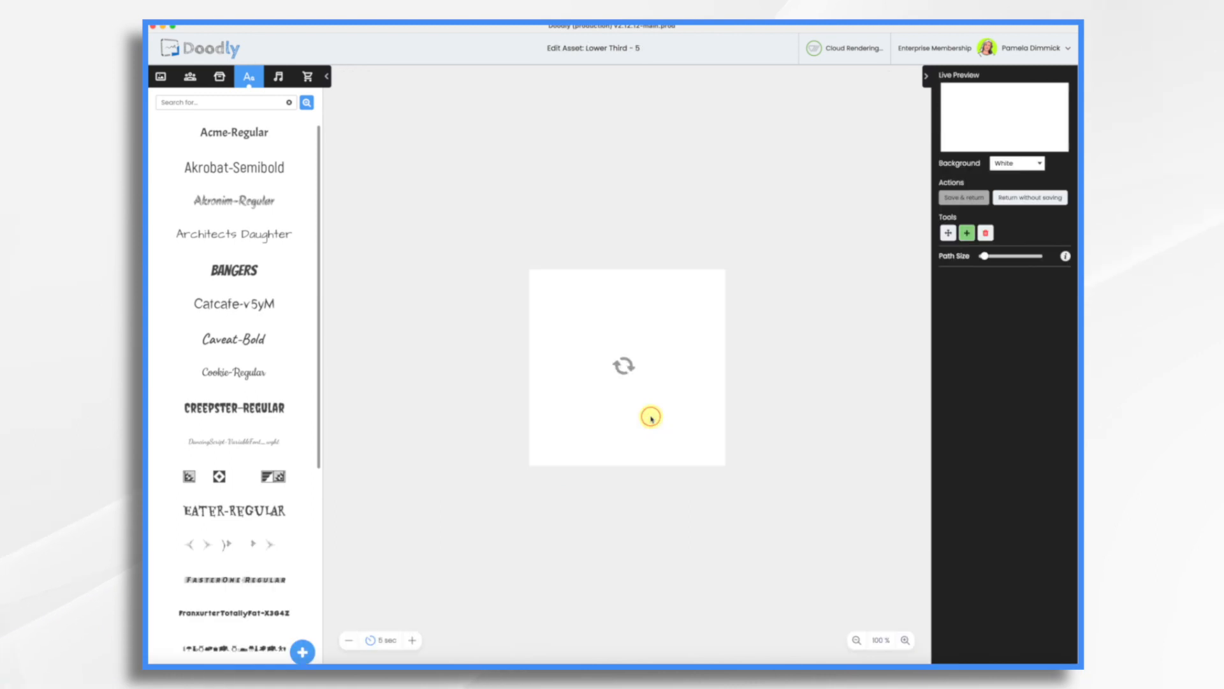
pyautogui.click(1064, 234)
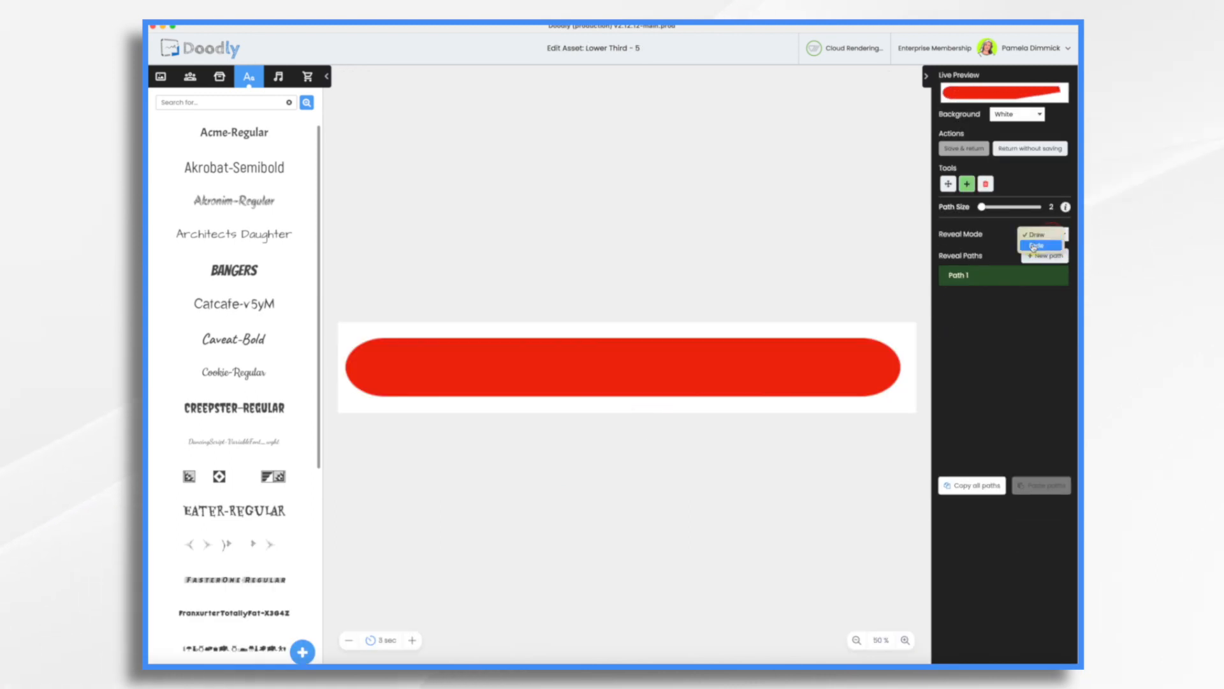
pyautogui.click(1033, 246)
pyautogui.click(966, 151)
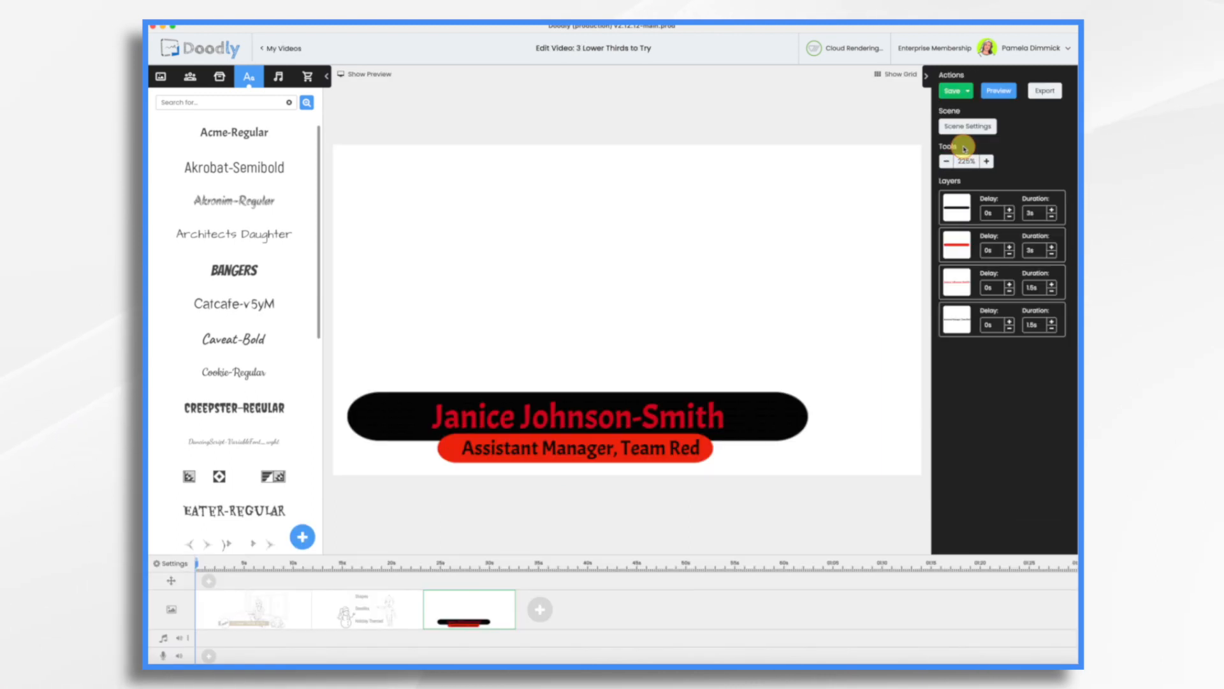
# Step: Set the layer durations to 0.5s for the black and red bars and 2s for both text layers
pyautogui.click(1052, 216)
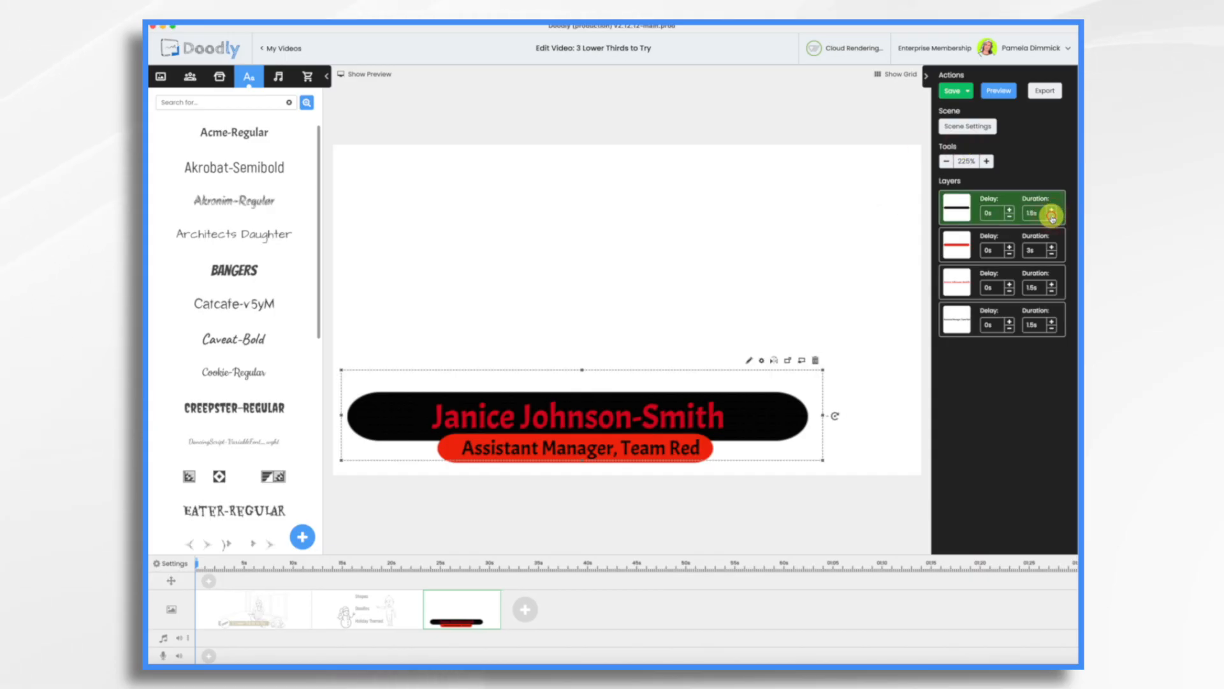
pyautogui.click(1052, 255)
pyautogui.click(1052, 255)
pyautogui.click(1052, 256)
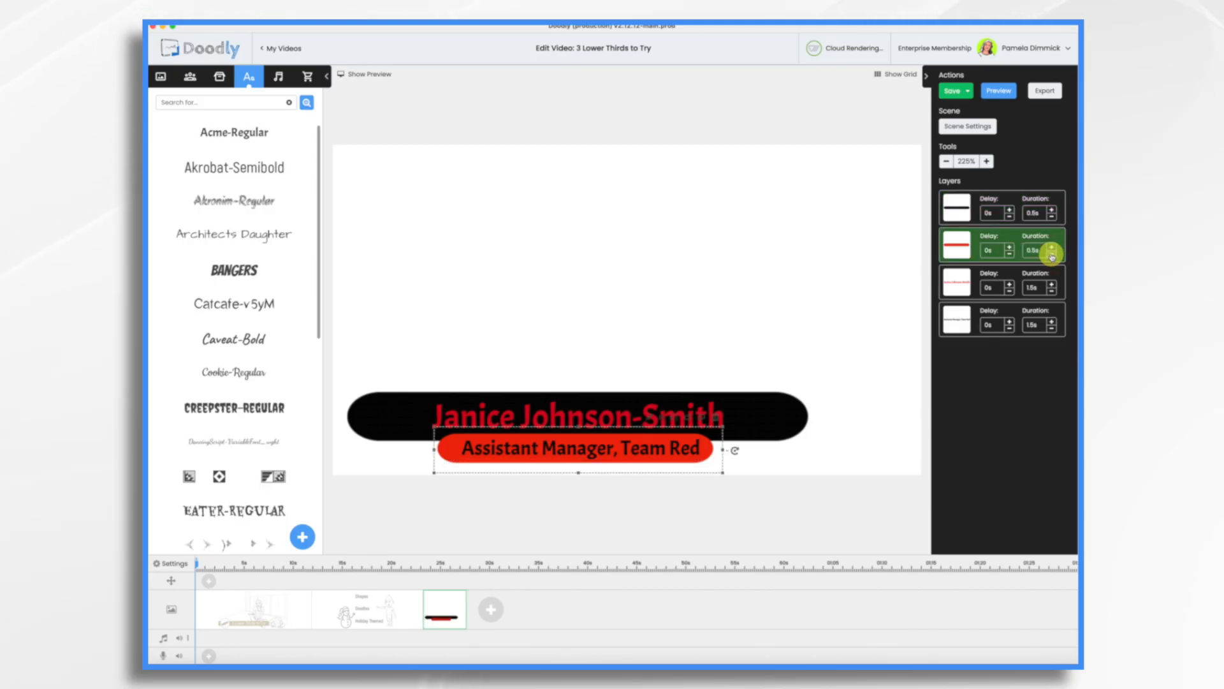
pyautogui.click(1052, 323)
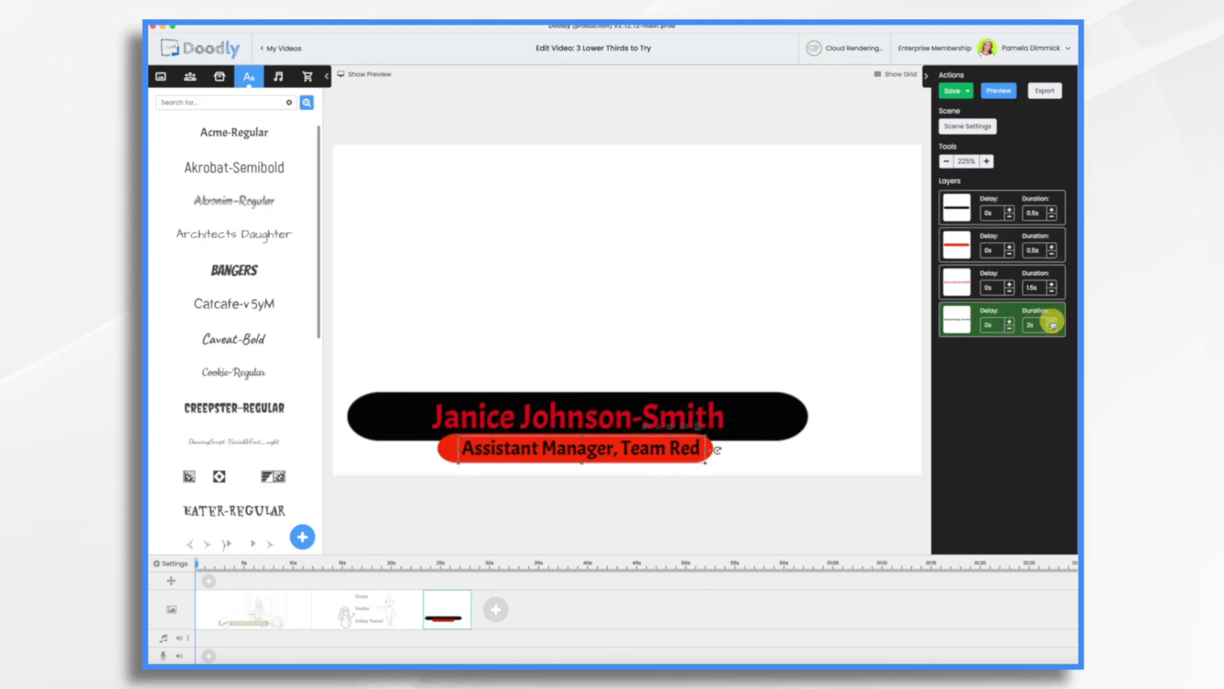
pyautogui.click(1053, 285)
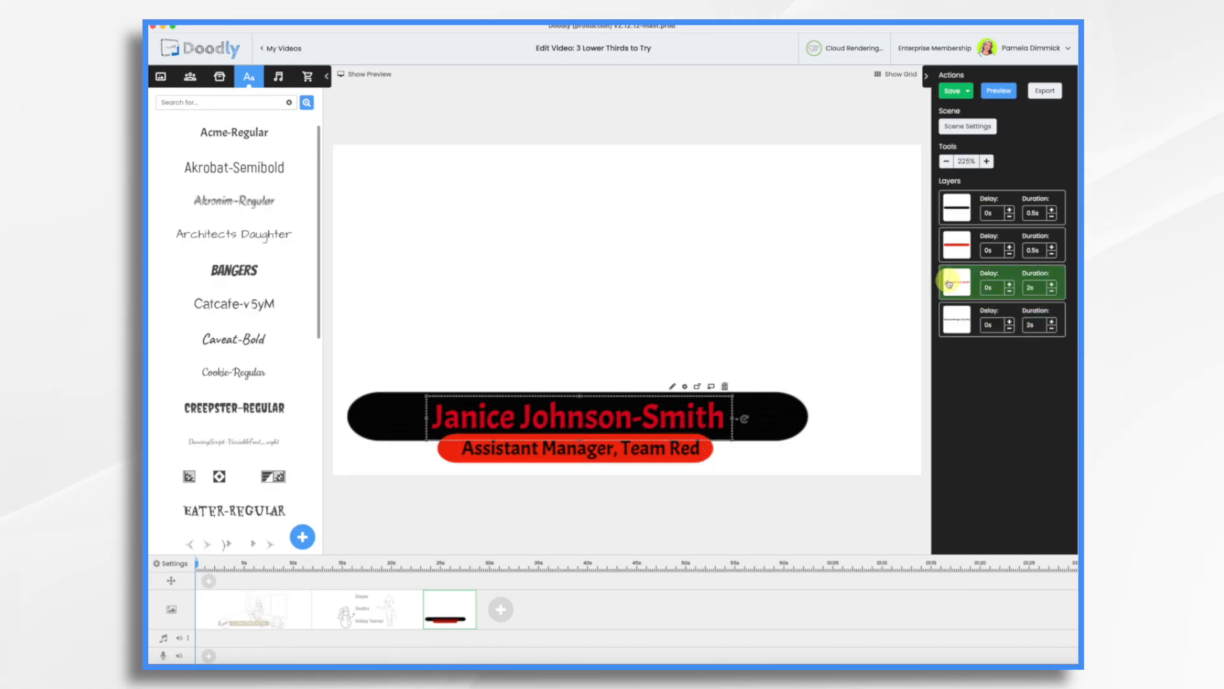
# Step: Move the name text layer between the black bar and red bar layers and preview the scene
pyautogui.moveTo(969, 287); pyautogui.dragTo(967, 245)
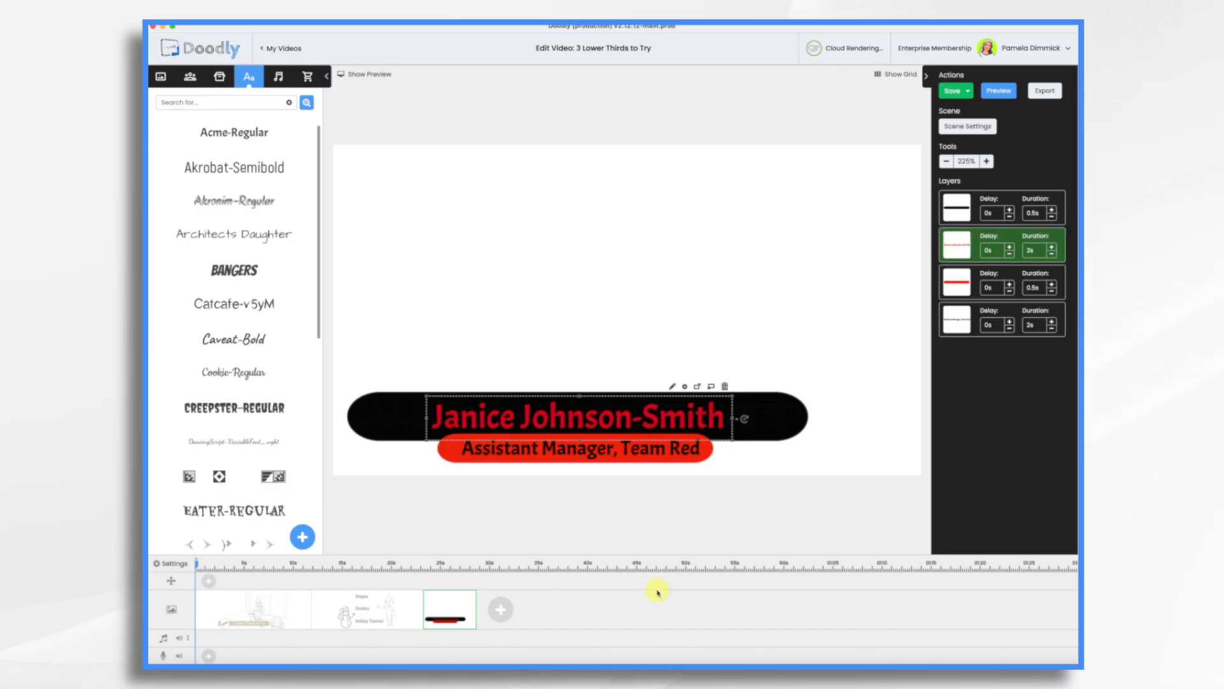
pyautogui.rightClick(446, 604)
pyautogui.click(479, 513)
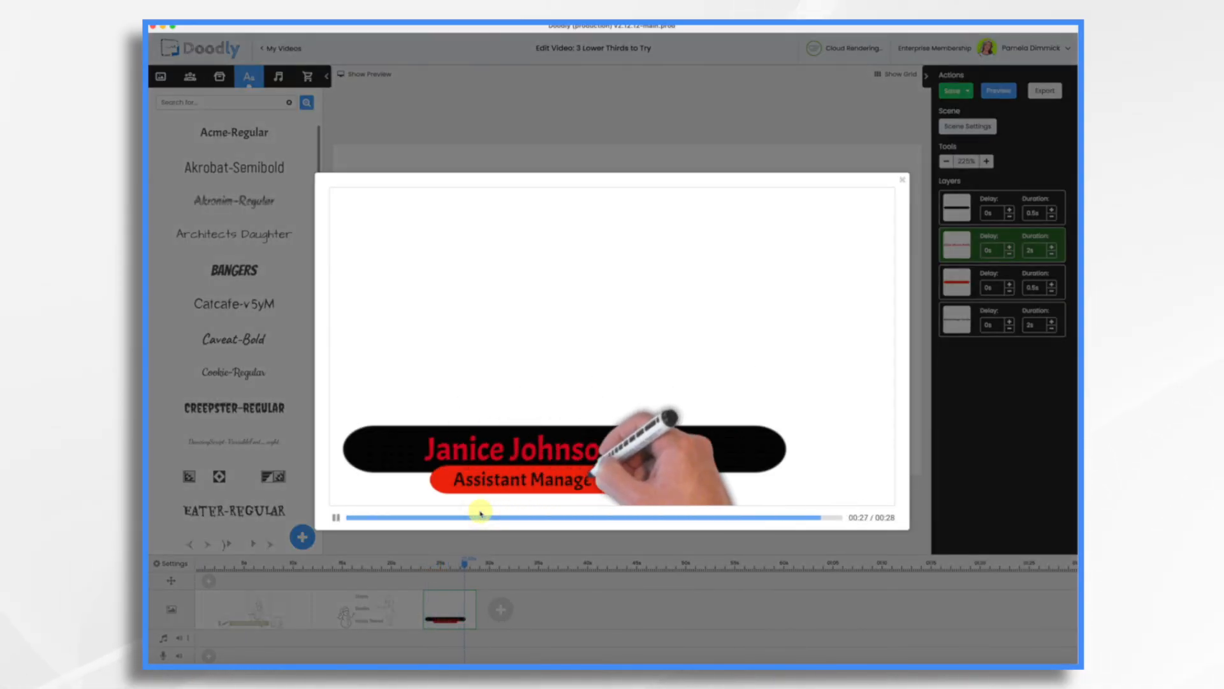
pyautogui.click(903, 181)
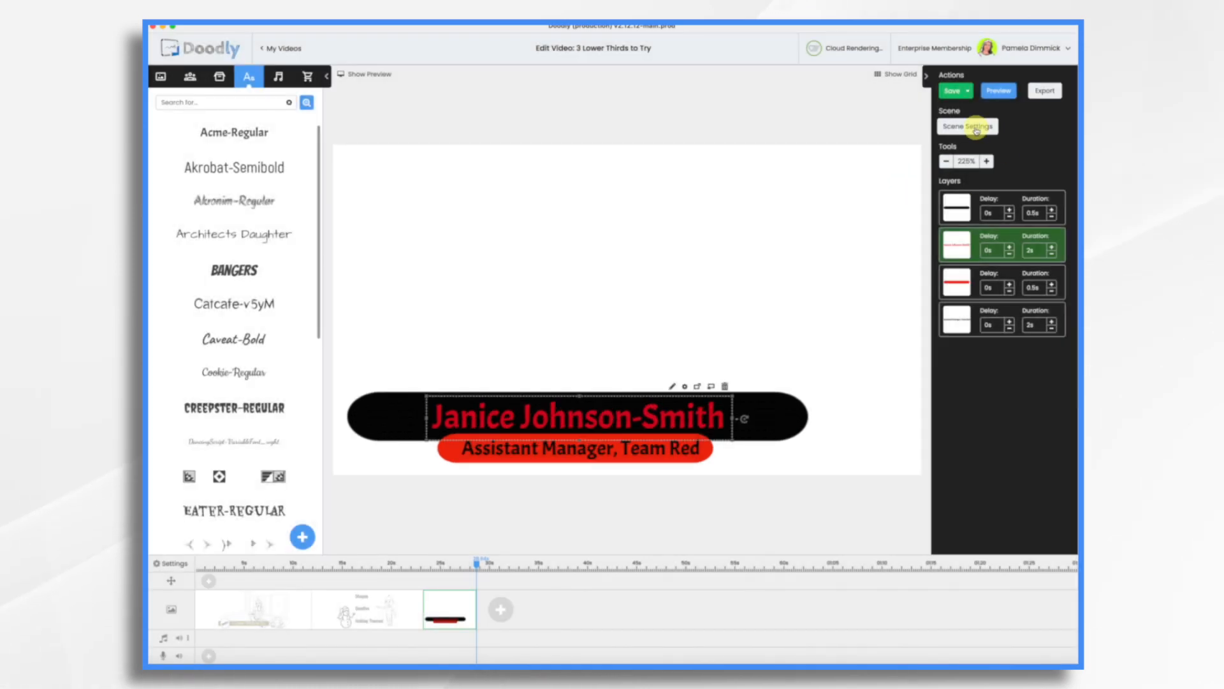
# Step: Set the lower third scene's erase mode to Off and preview the scene again
pyautogui.click(975, 128)
pyautogui.click(783, 297)
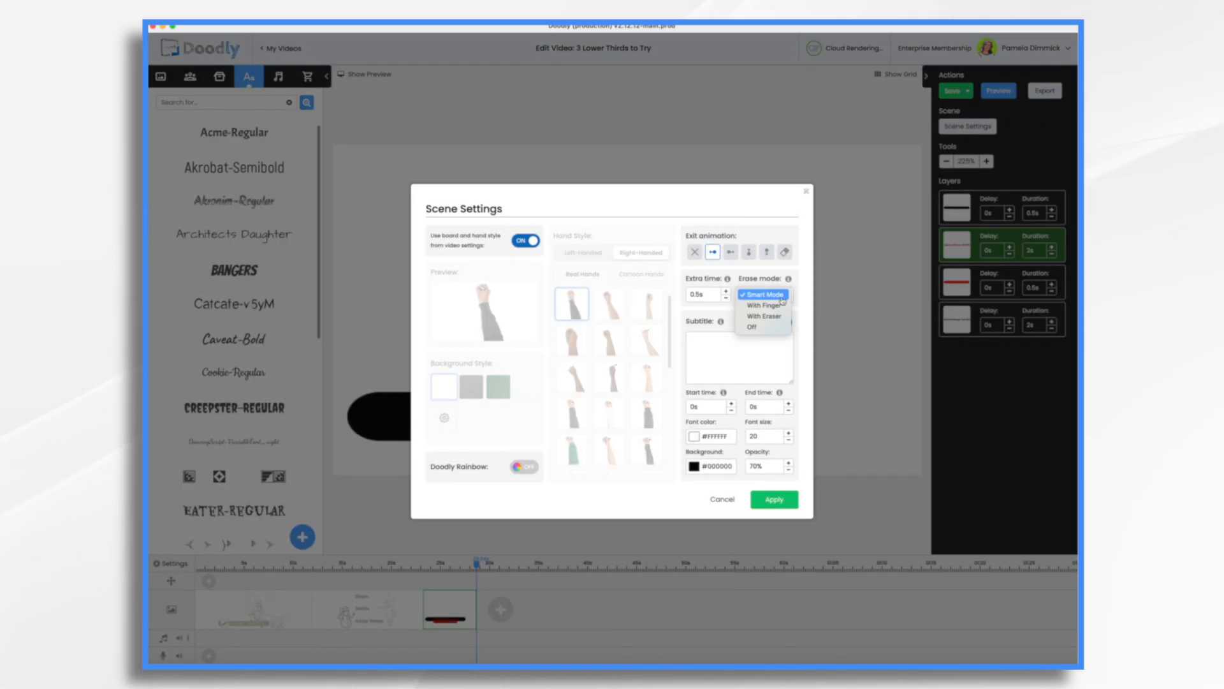
pyautogui.click(757, 328)
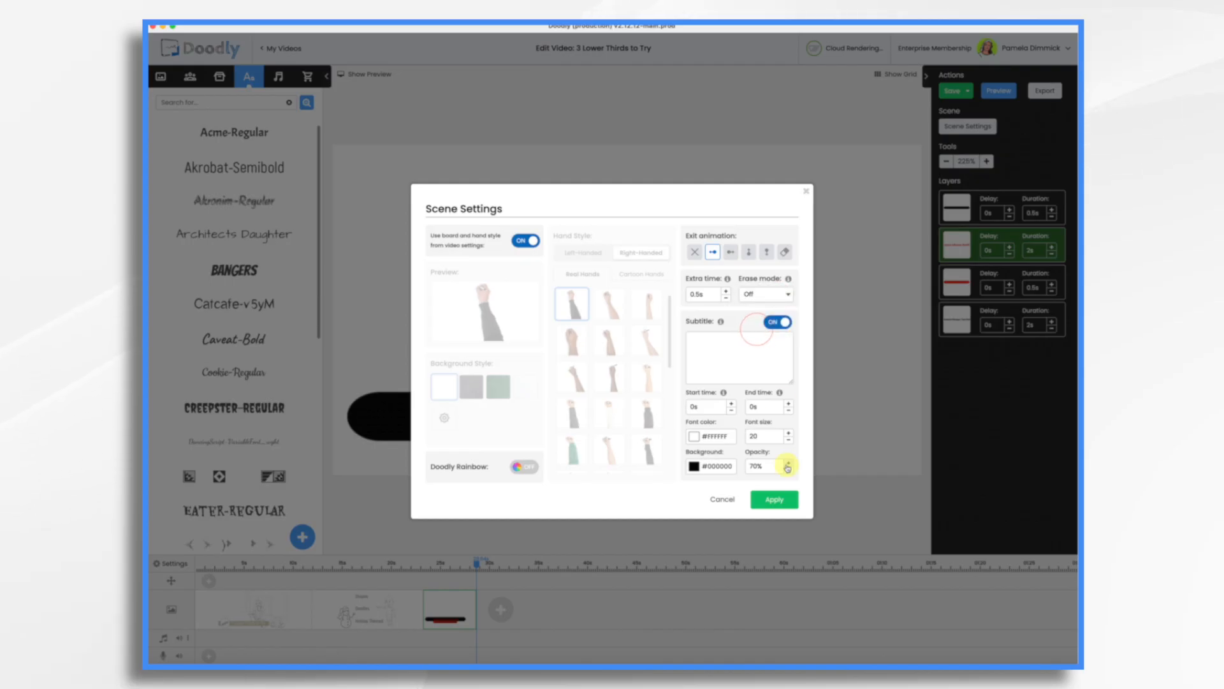
pyautogui.click(777, 503)
pyautogui.rightClick(448, 609)
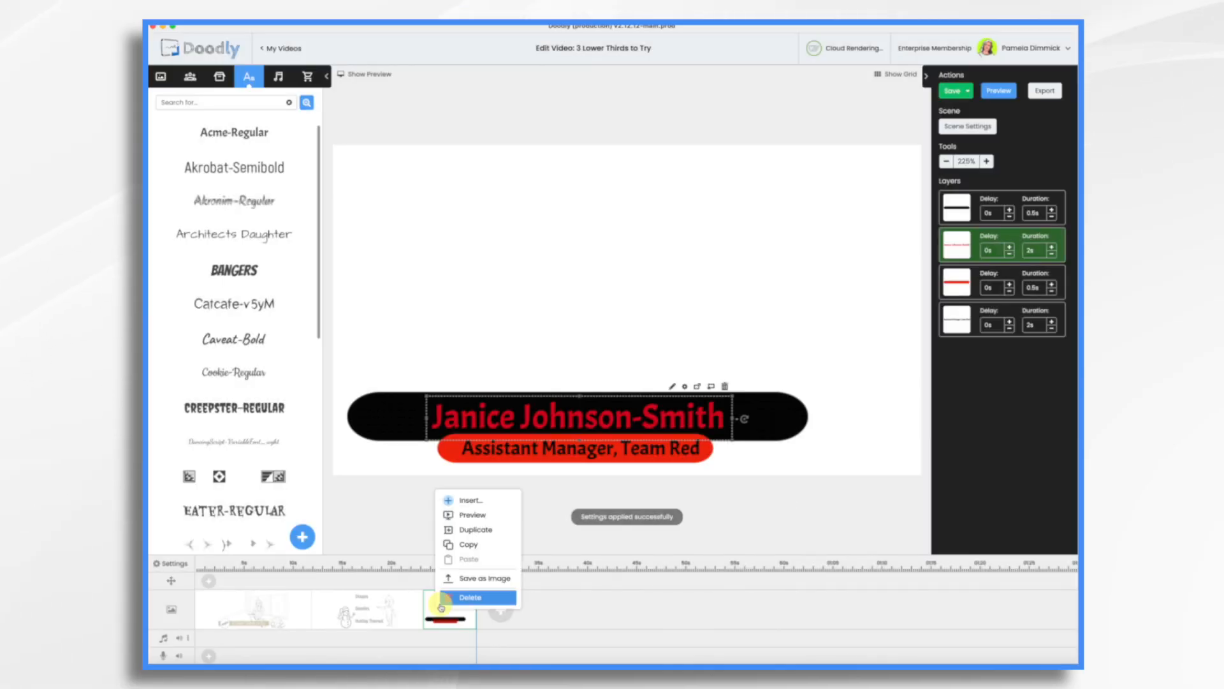
pyautogui.click(469, 519)
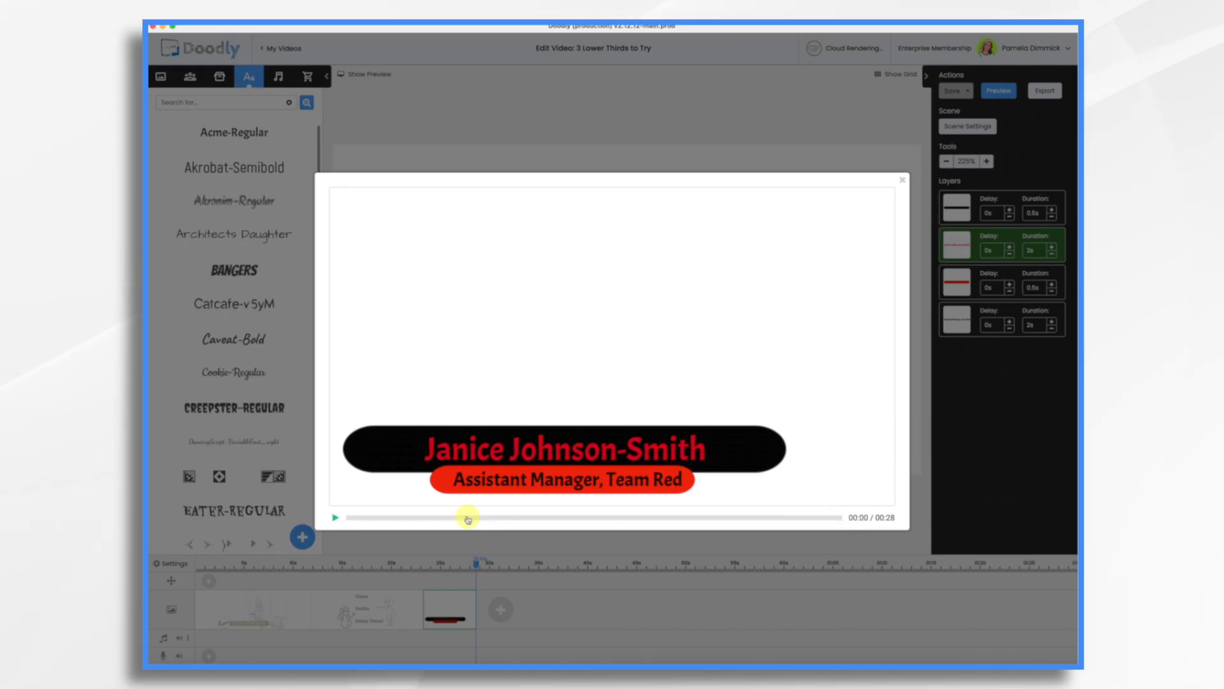
pyautogui.click(904, 181)
# Step: Add a new scene and place the Lower Third - Scribble 2 prop in the lower middle of the canvas
pyautogui.click(501, 616)
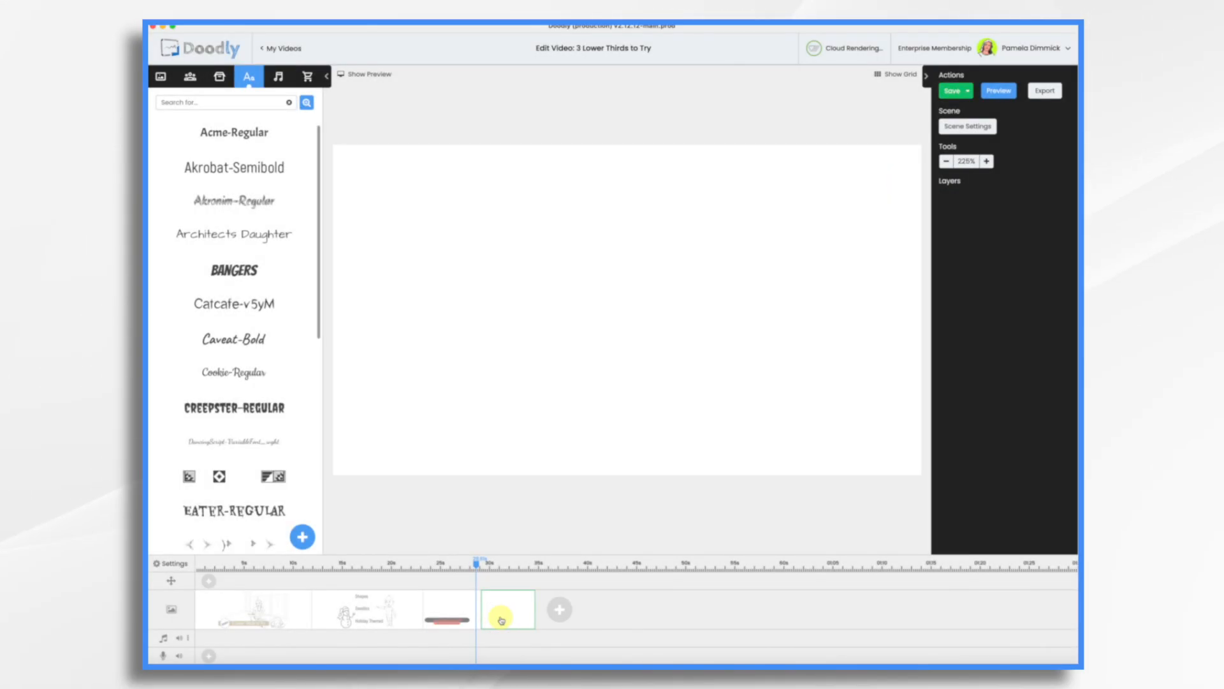
pyautogui.click(219, 76)
pyautogui.moveTo(234, 240)
pyautogui.mouseDown()
pyautogui.moveTo(596, 320)
pyautogui.moveTo(623, 331)
pyautogui.moveTo(614, 397)
pyautogui.mouseUp()
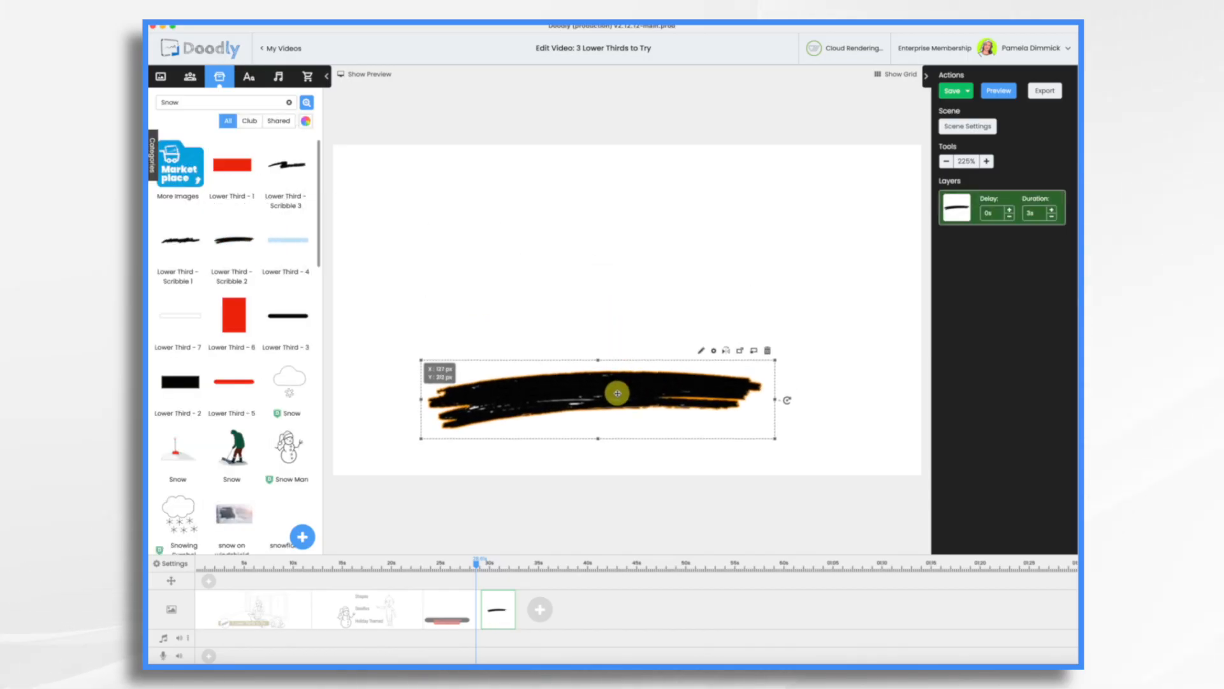
# Step: Add the person's full name in white Acme-Regular text on the black scribble
pyautogui.click(249, 77)
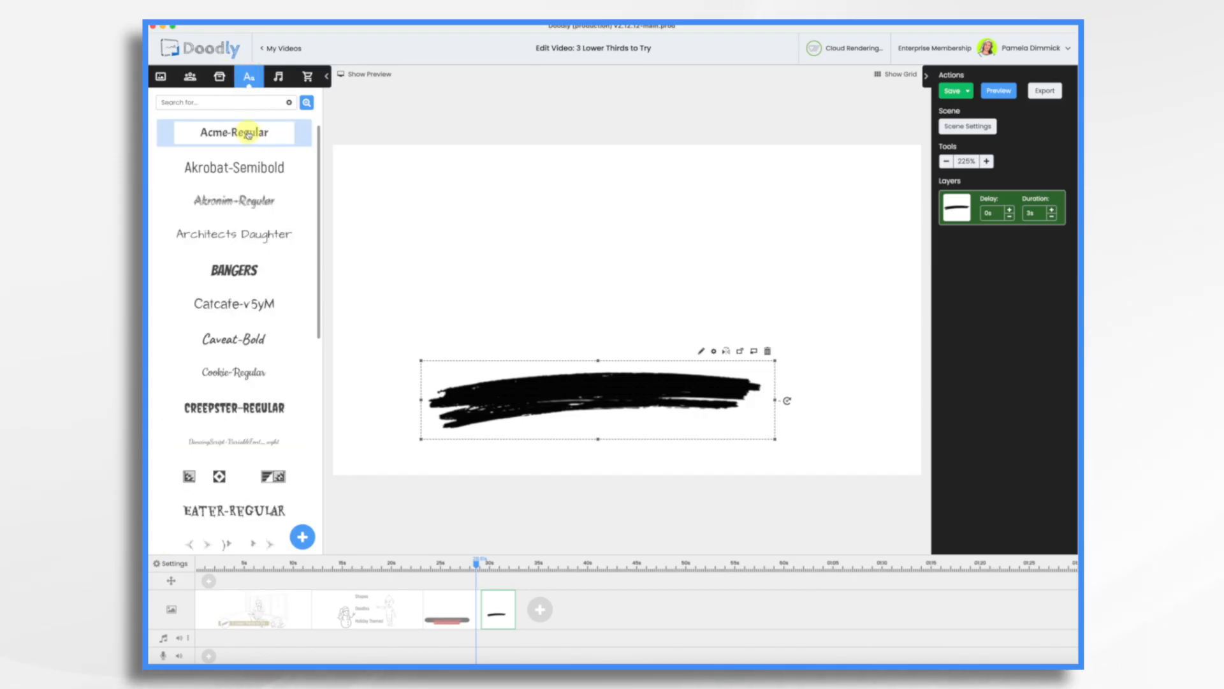
pyautogui.moveTo(248, 134)
pyautogui.mouseDown()
pyautogui.moveTo(481, 246)
pyautogui.moveTo(585, 410)
pyautogui.moveTo(653, 401)
pyautogui.mouseUp()
pyautogui.doubleClick(572, 396)
pyautogui.tripleClick(601, 299)
pyautogui.write('Janice Johnson-Smith')
pyautogui.tripleClick(604, 298)
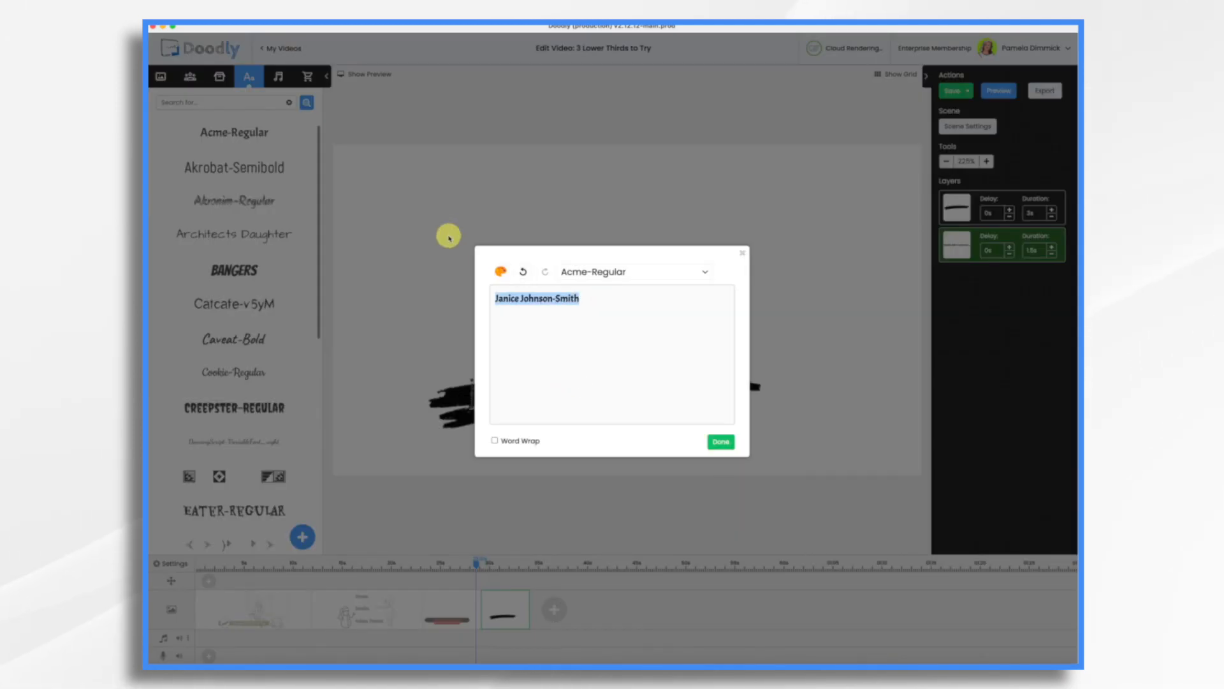
pyautogui.click(500, 271)
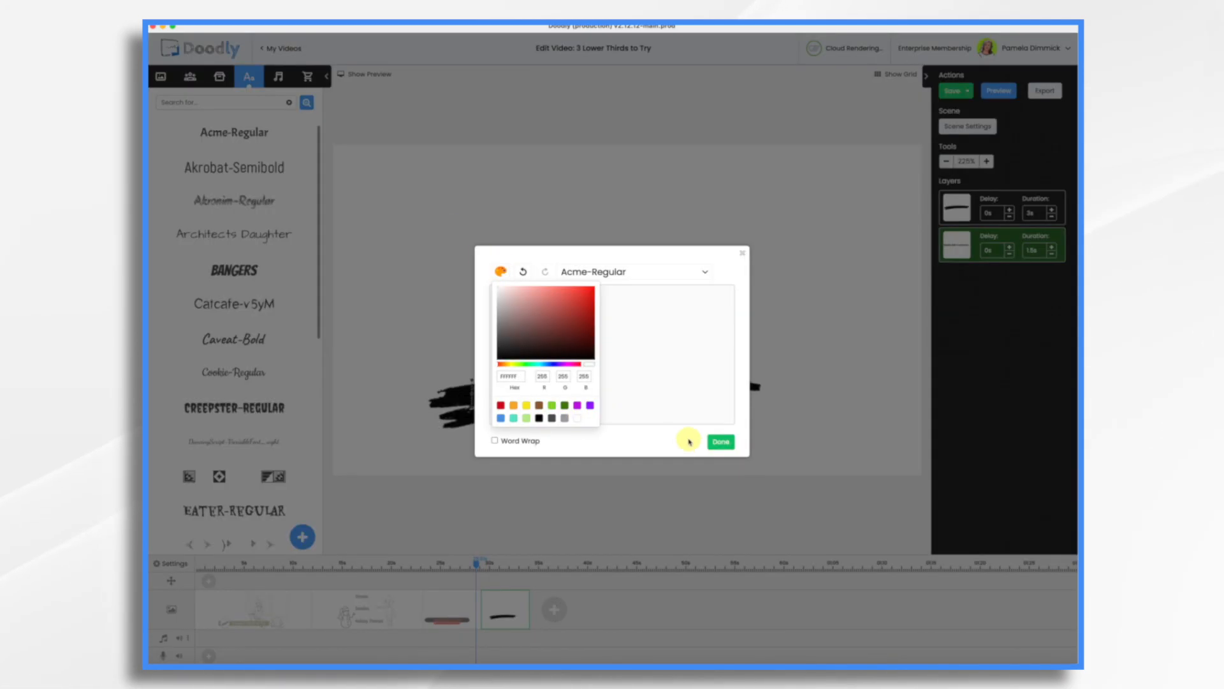
pyautogui.click(721, 441)
pyautogui.click(721, 442)
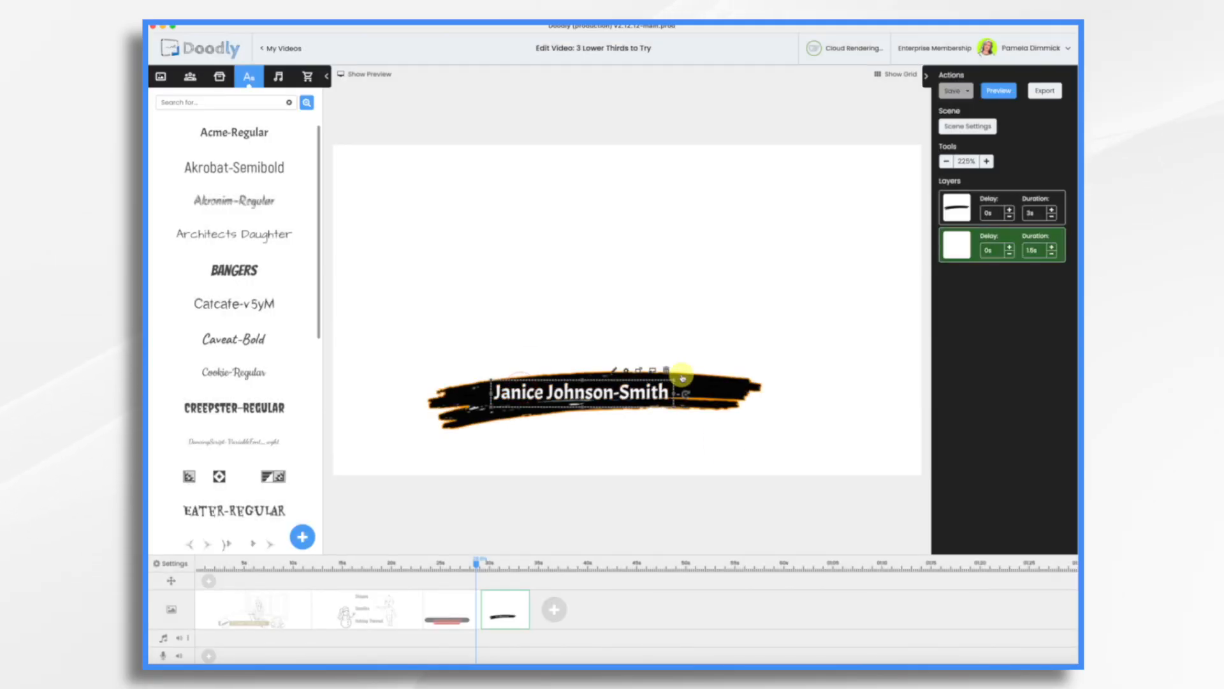
# Step: Enlarge the white name text to nearly the scribble's width and center it on the scribble
pyautogui.moveTo(674, 382); pyautogui.dragTo(760, 367)
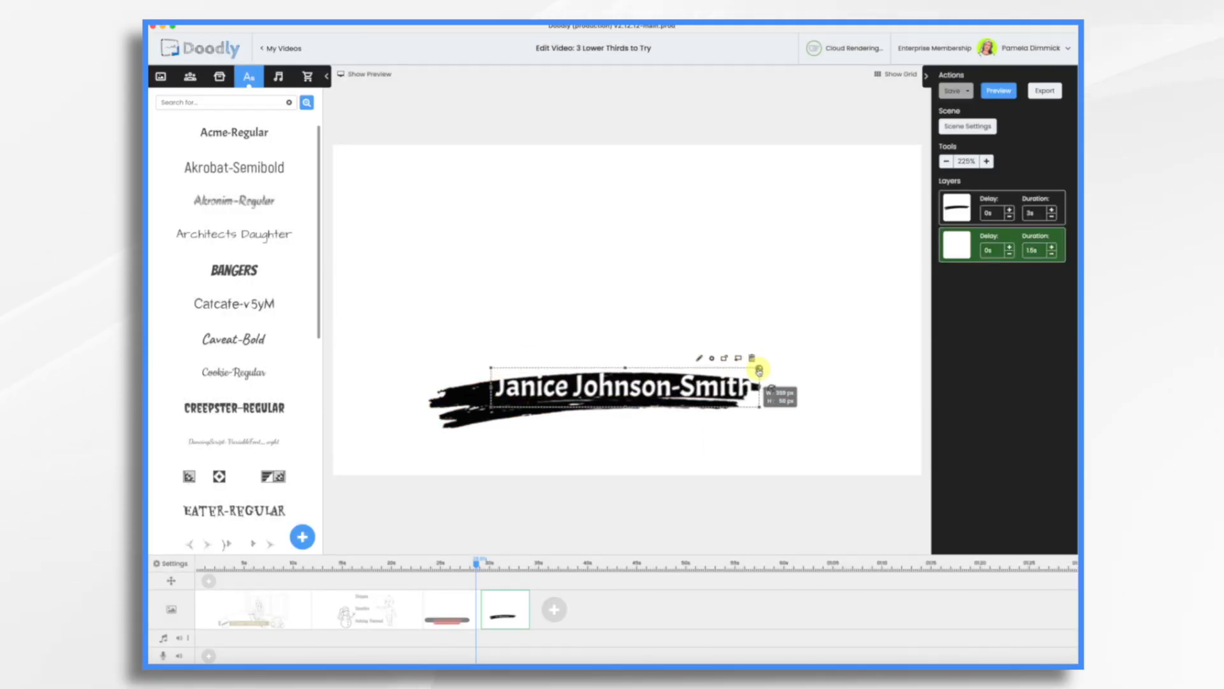
pyautogui.moveTo(650, 389); pyautogui.dragTo(628, 399)
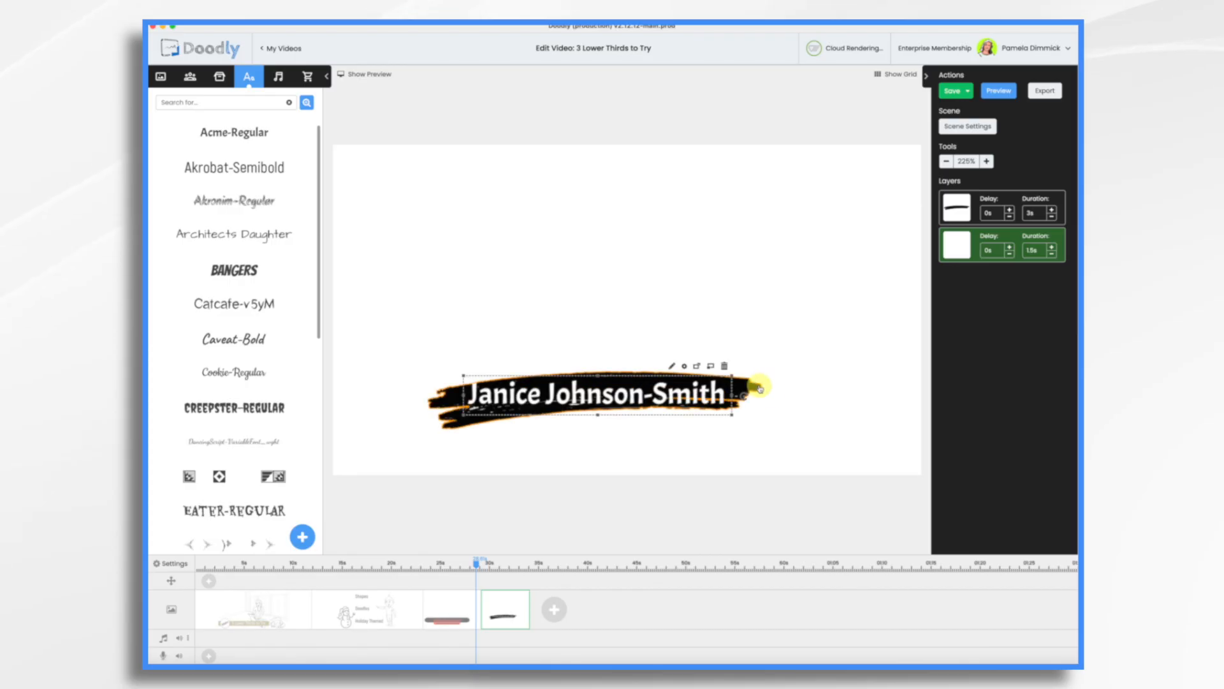
pyautogui.click(675, 273)
# Step: Add the Acme-Regular text "Introducing" just above the start of the name
pyautogui.moveTo(234, 135); pyautogui.dragTo(593, 354)
pyautogui.doubleClick(606, 348)
pyautogui.write('Introducing')
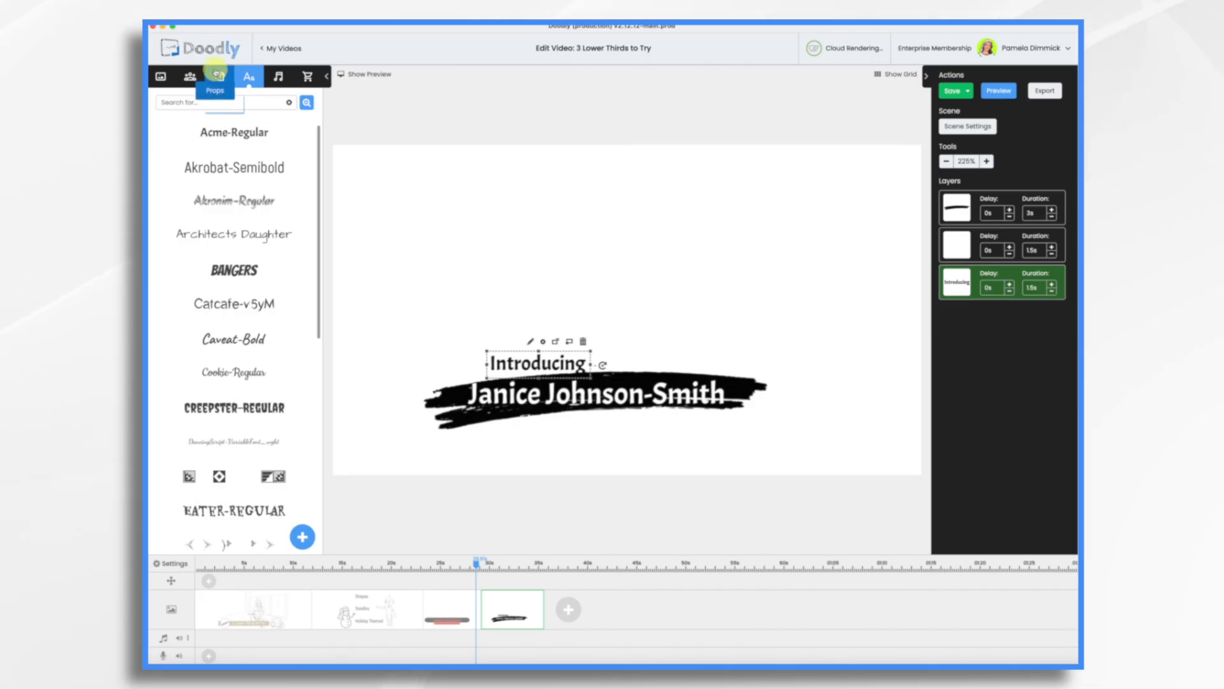
# Step: Search the characters for "business woman" and place Mercy Businesswoman 1 on the scene
pyautogui.click(190, 76)
pyautogui.tripleClick(217, 102)
pyautogui.write('business woman')
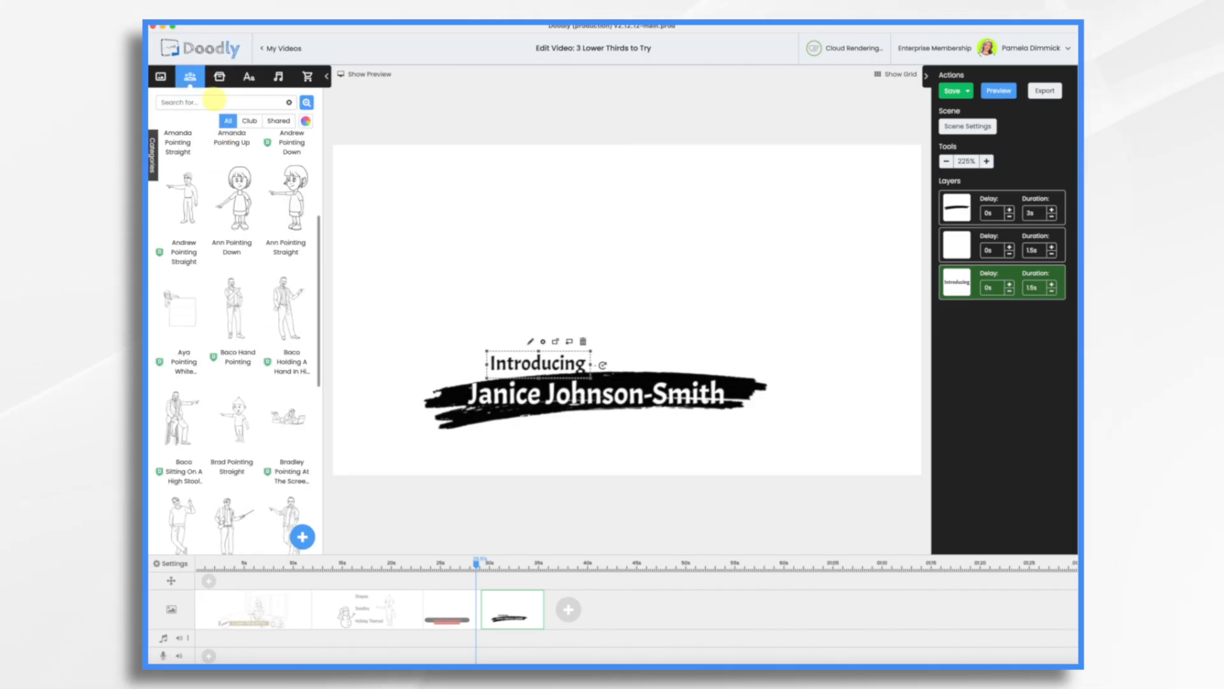
pyautogui.press('Return')
pyautogui.moveTo(183, 390); pyautogui.dragTo(657, 360)
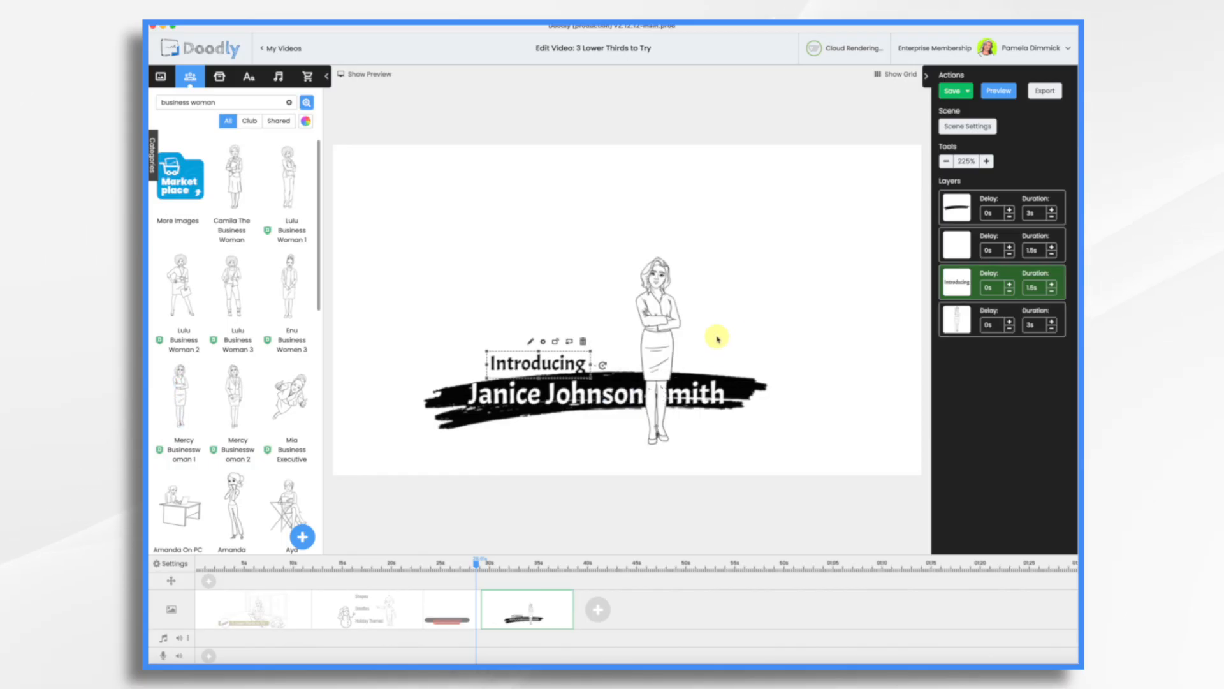
# Step: Enlarge the businesswoman so her head and torso rise above the scribble, and make her the first layer
pyautogui.moveTo(643, 315); pyautogui.dragTo(654, 445)
pyautogui.moveTo(658, 382); pyautogui.dragTo(670, 298)
pyautogui.moveTo(942, 331)
pyautogui.mouseDown()
pyautogui.moveTo(953, 319)
pyautogui.moveTo(956, 213)
pyautogui.mouseUp()
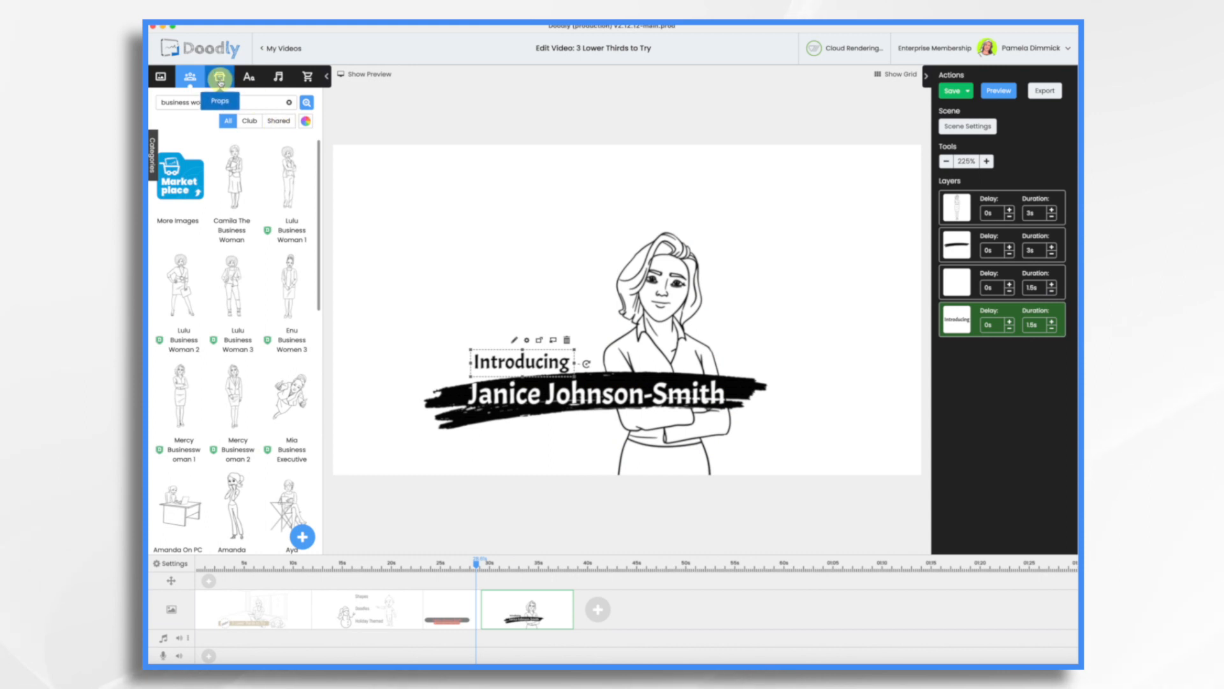
# Step: Search the props for "white re" and place the white rectangle 1080 x 1920 over the woman's lower body
pyautogui.click(219, 79)
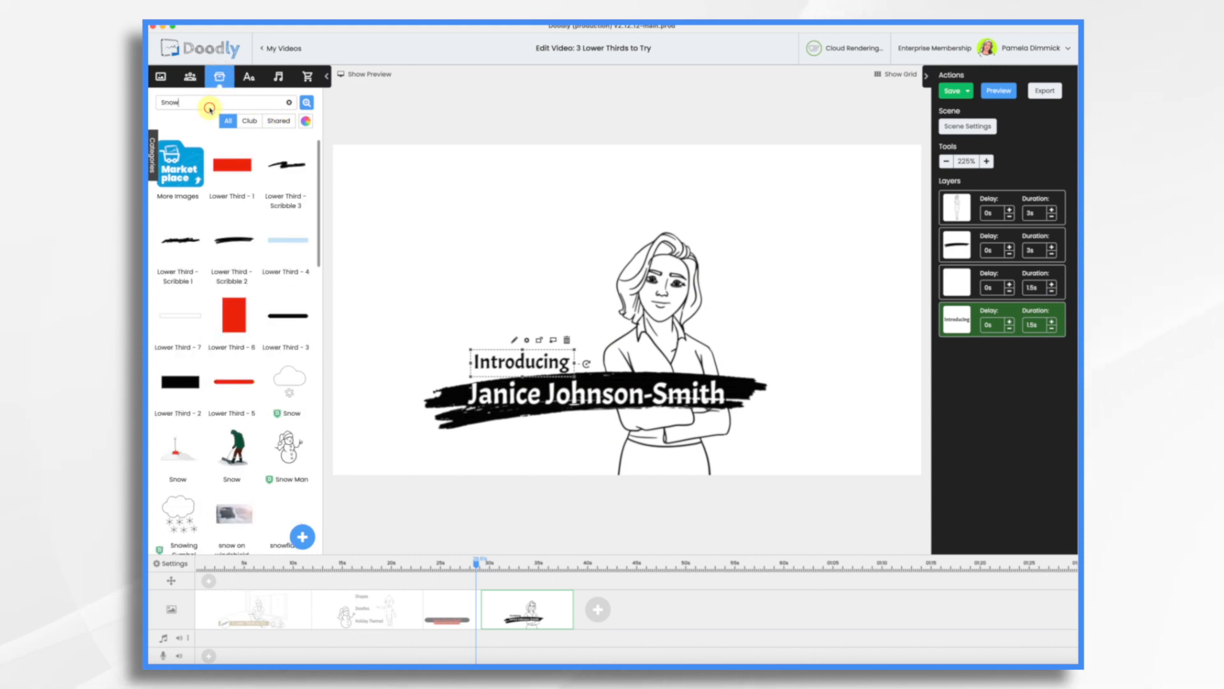
pyautogui.click(210, 106)
pyautogui.write('S')
pyautogui.write('white')
pyautogui.write(' re')
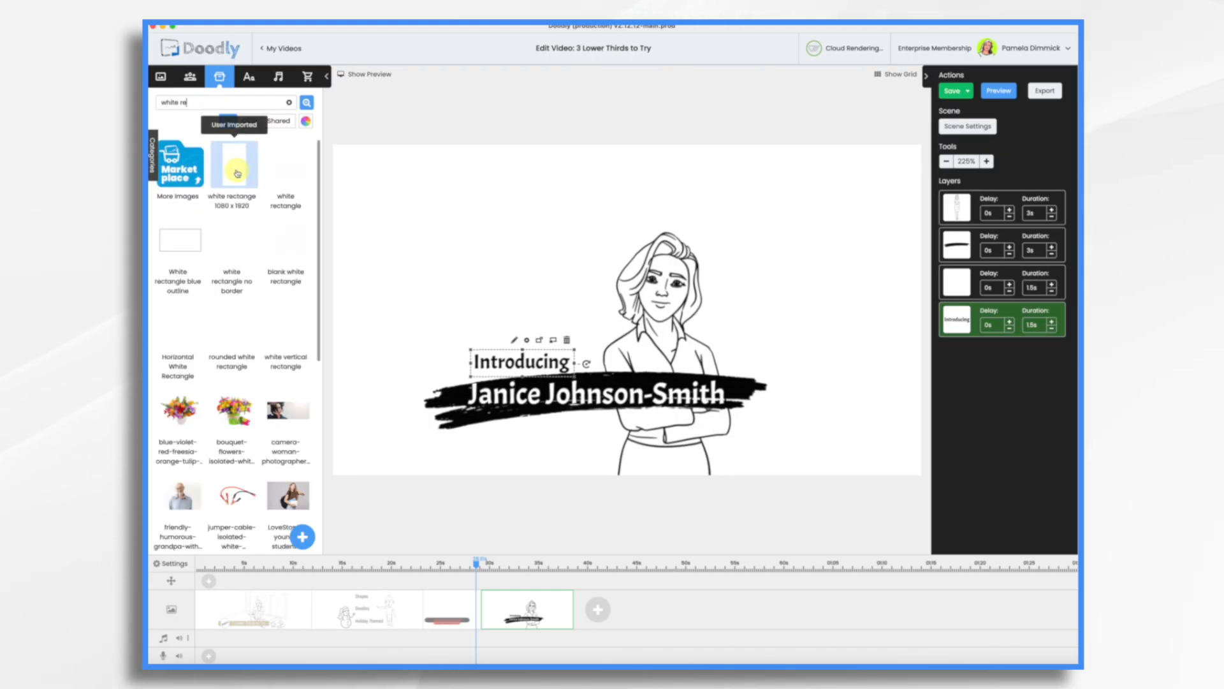
pyautogui.moveTo(237, 172); pyautogui.dragTo(672, 491)
# Step: Fit the white rectangle over the woman's body below the scribble's upper edge and order its layer directly after hers
pyautogui.moveTo(670, 544); pyautogui.dragTo(668, 464)
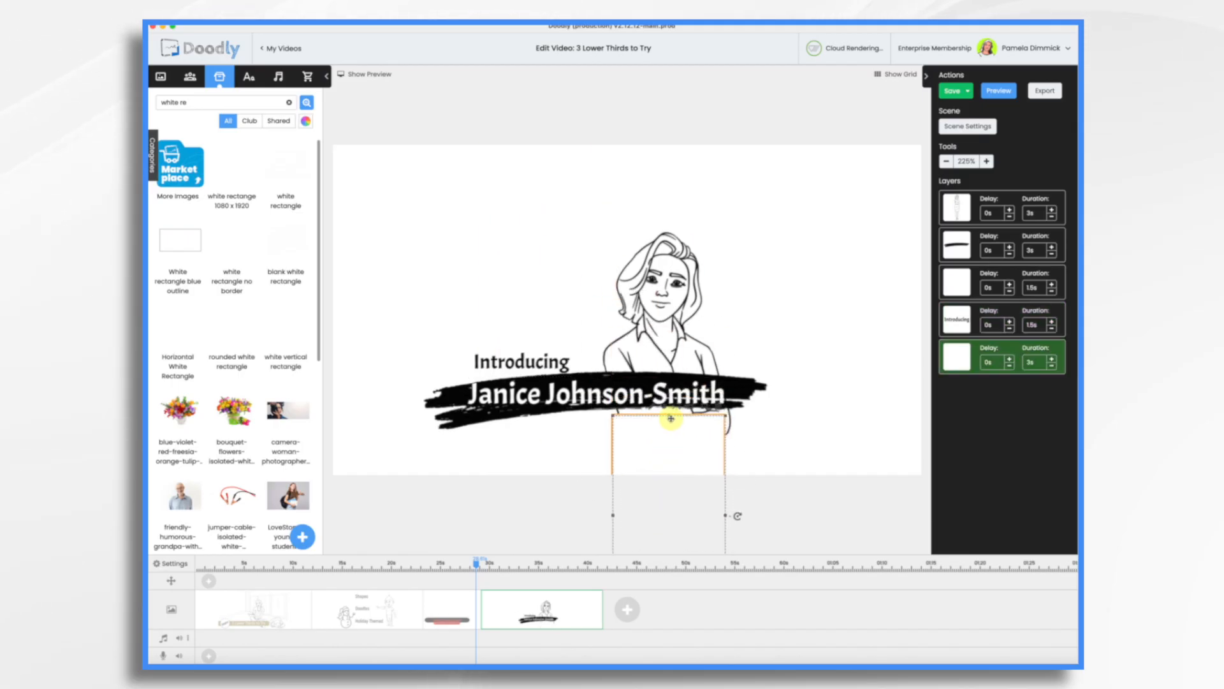
pyautogui.moveTo(669, 417); pyautogui.dragTo(681, 372)
pyautogui.moveTo(969, 357); pyautogui.dragTo(964, 245)
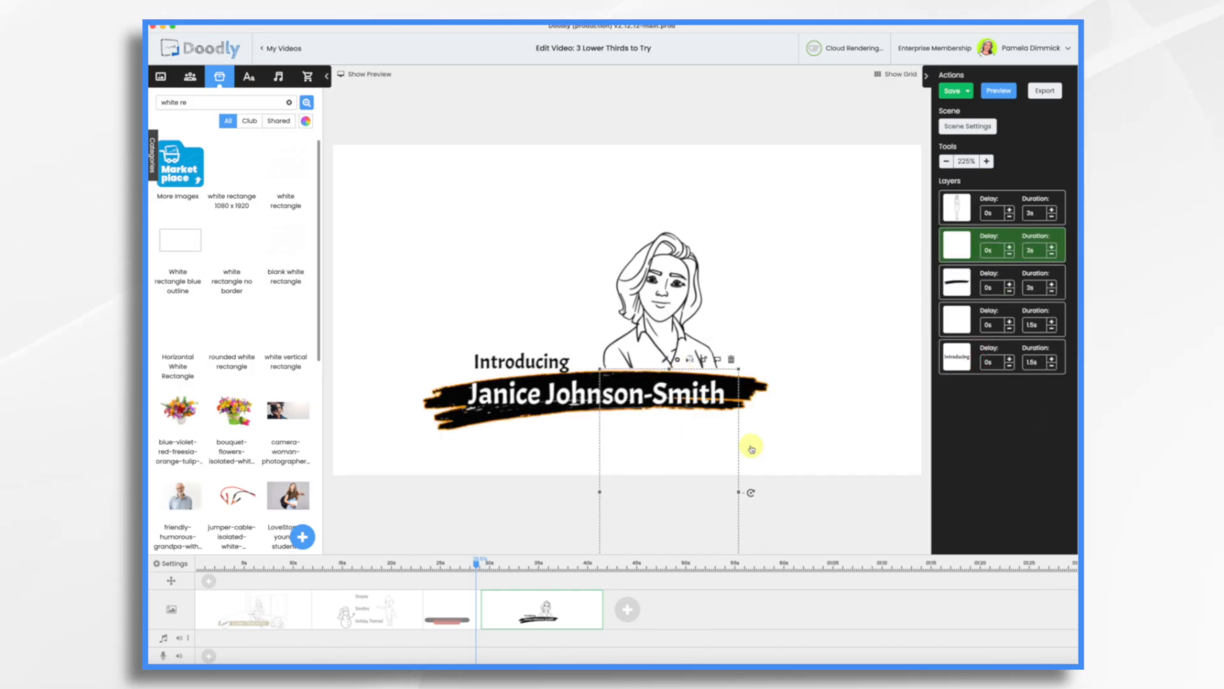
# Step: Select all the scene's objects, enlarge them together and reposition the group near the canvas's lower edge
pyautogui.hotkey('ctrl', 'a')
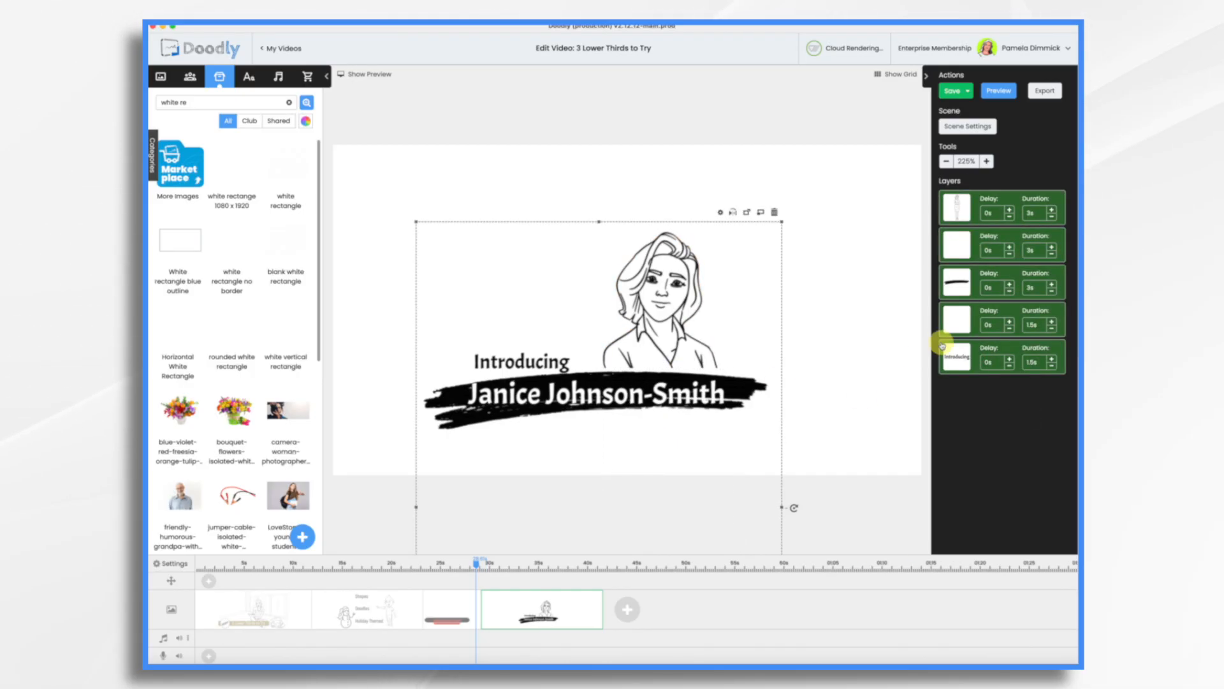
pyautogui.moveTo(602, 220); pyautogui.dragTo(618, 288)
pyautogui.click(878, 348)
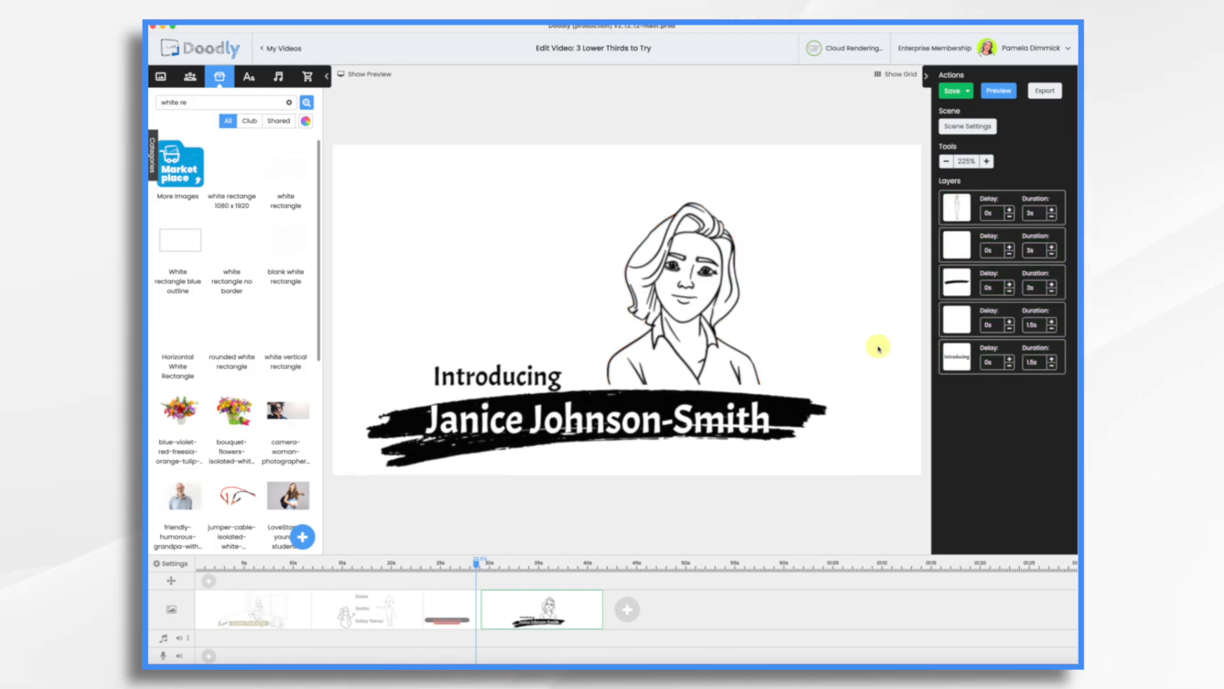
# Step: Set durations to 0s for the woman and rectangle and 2s for the scribble and name, ordering "Introducing" before the scribble
pyautogui.click(1052, 217)
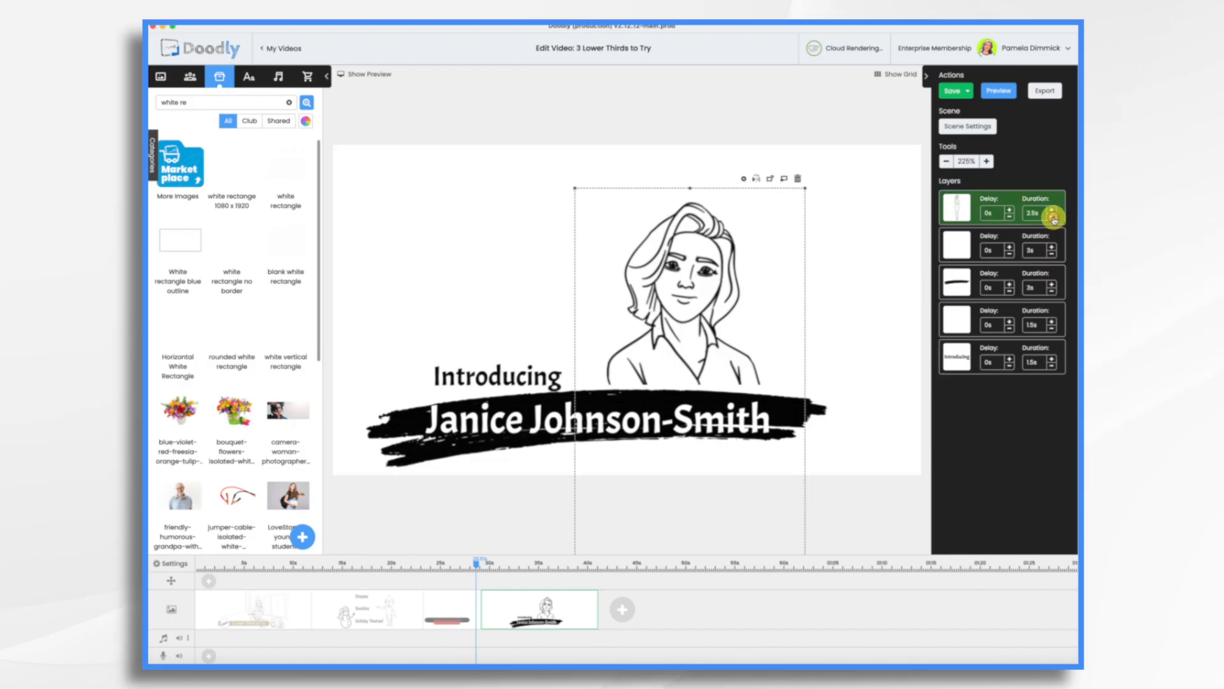
pyautogui.click(1053, 257)
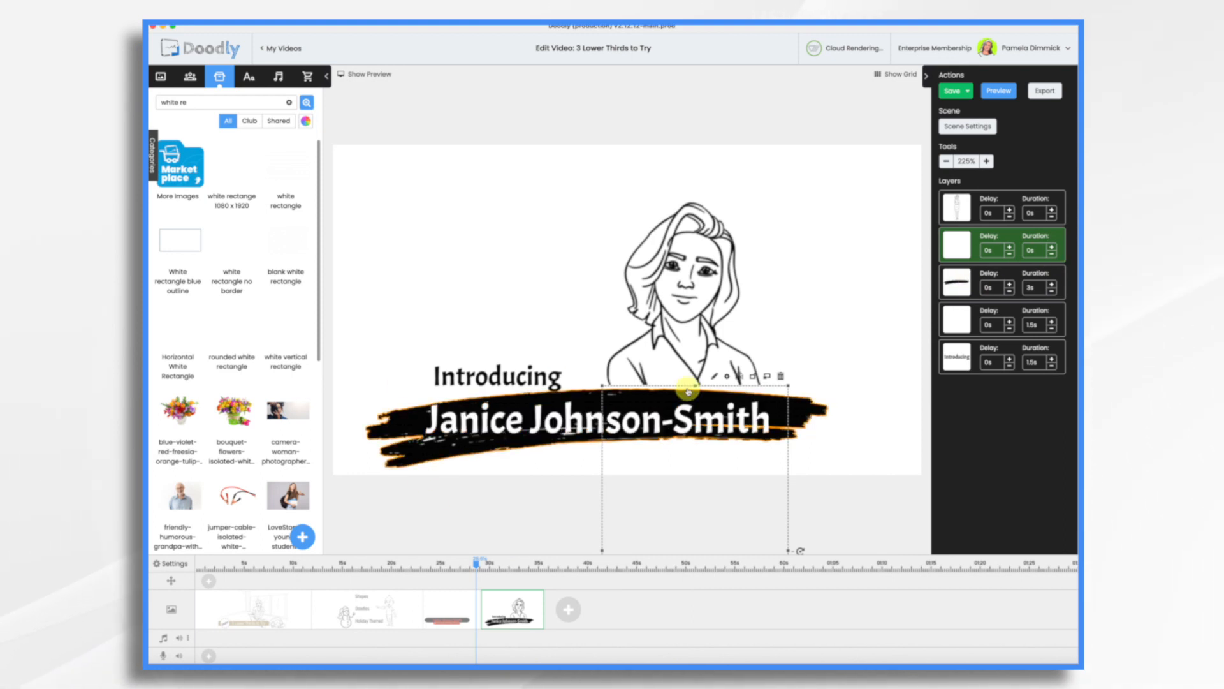
pyautogui.click(1052, 294)
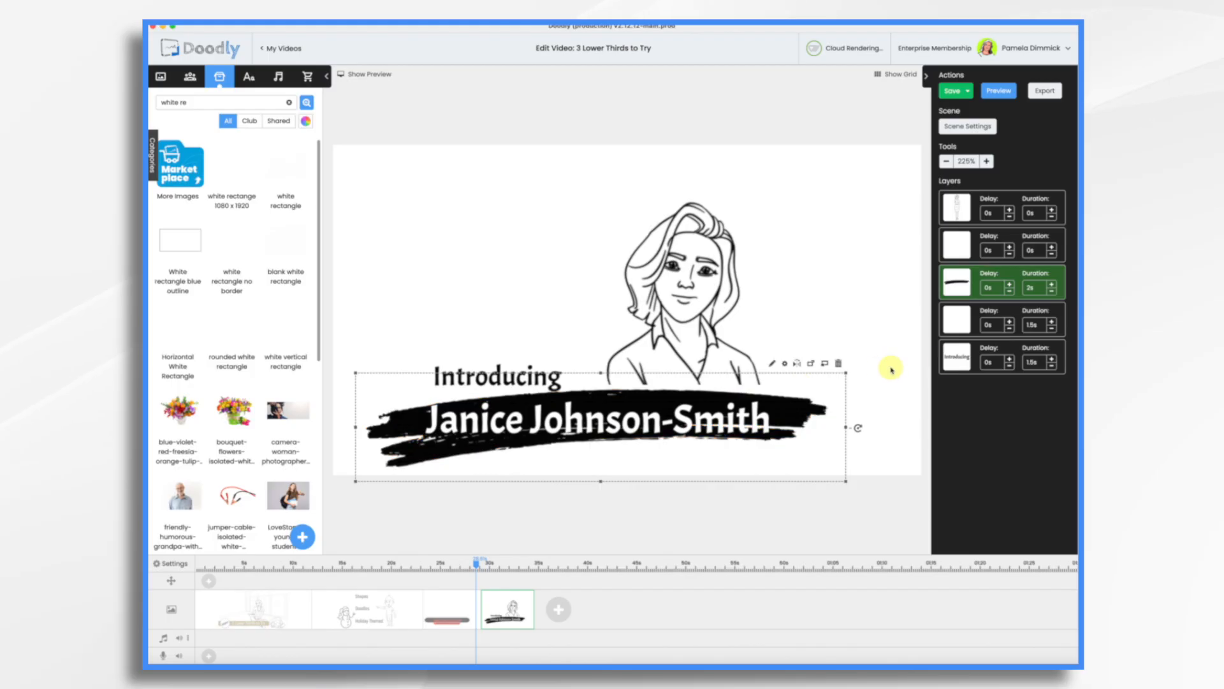
pyautogui.moveTo(979, 362); pyautogui.dragTo(961, 285)
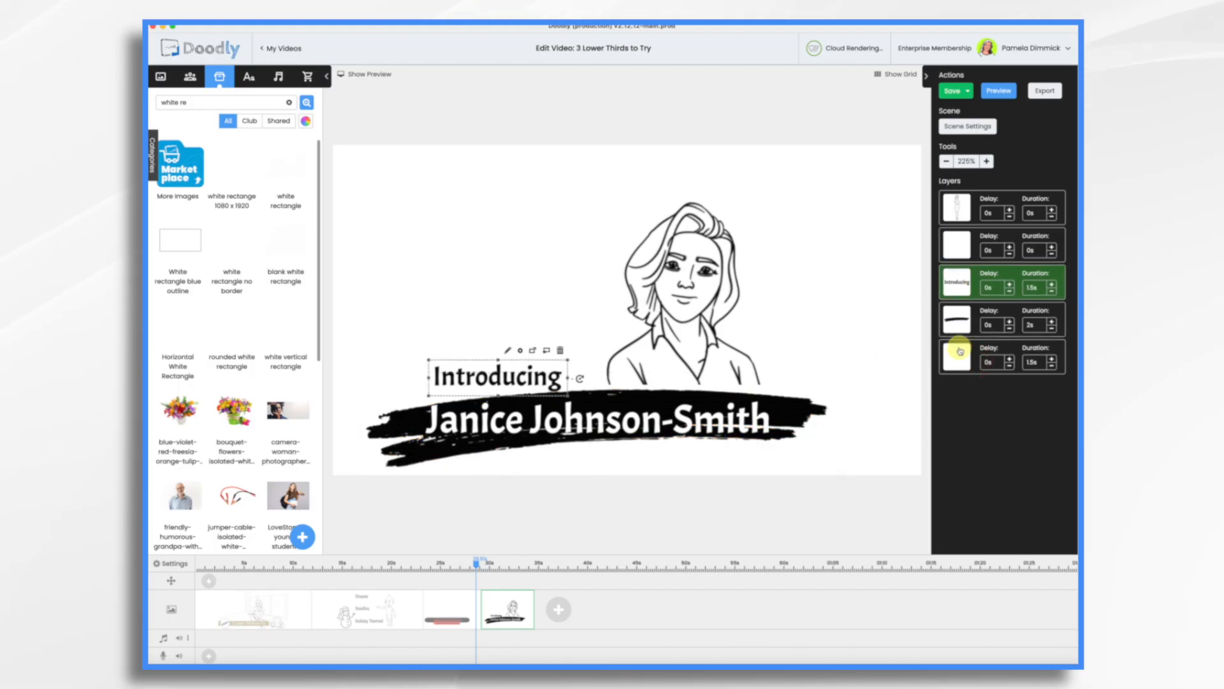
pyautogui.click(1051, 359)
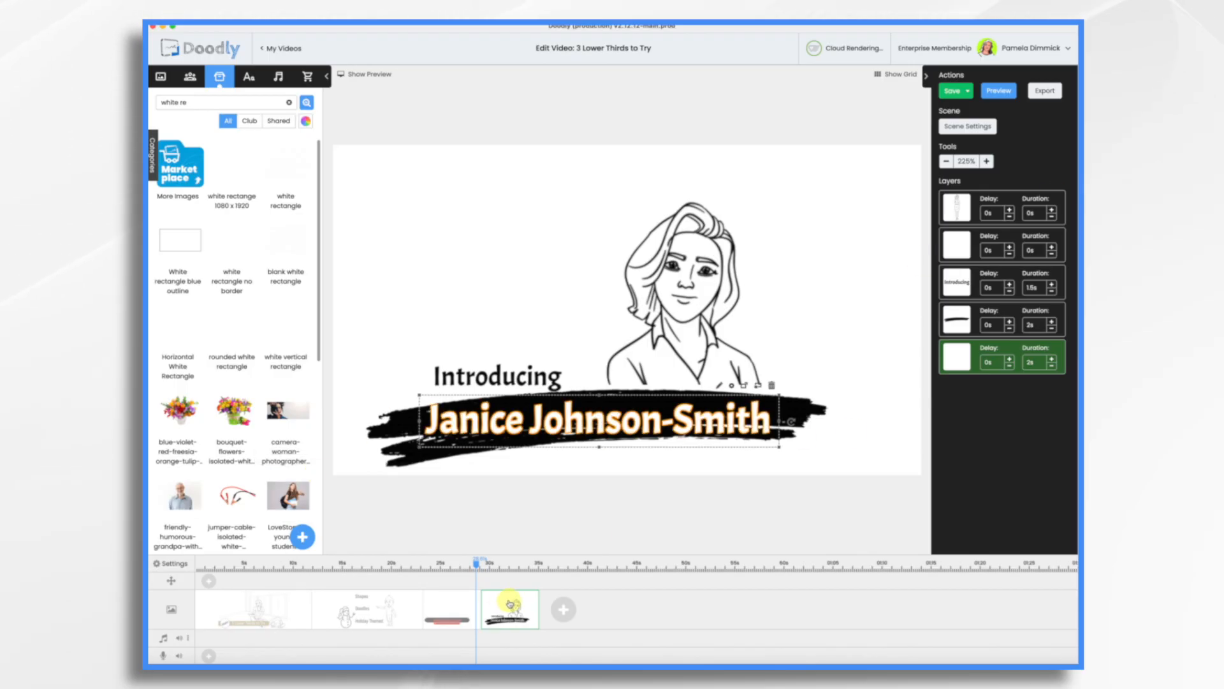
# Step: Preview the scribble lower third scene and close the preview
pyautogui.rightClick(508, 601)
pyautogui.click(538, 510)
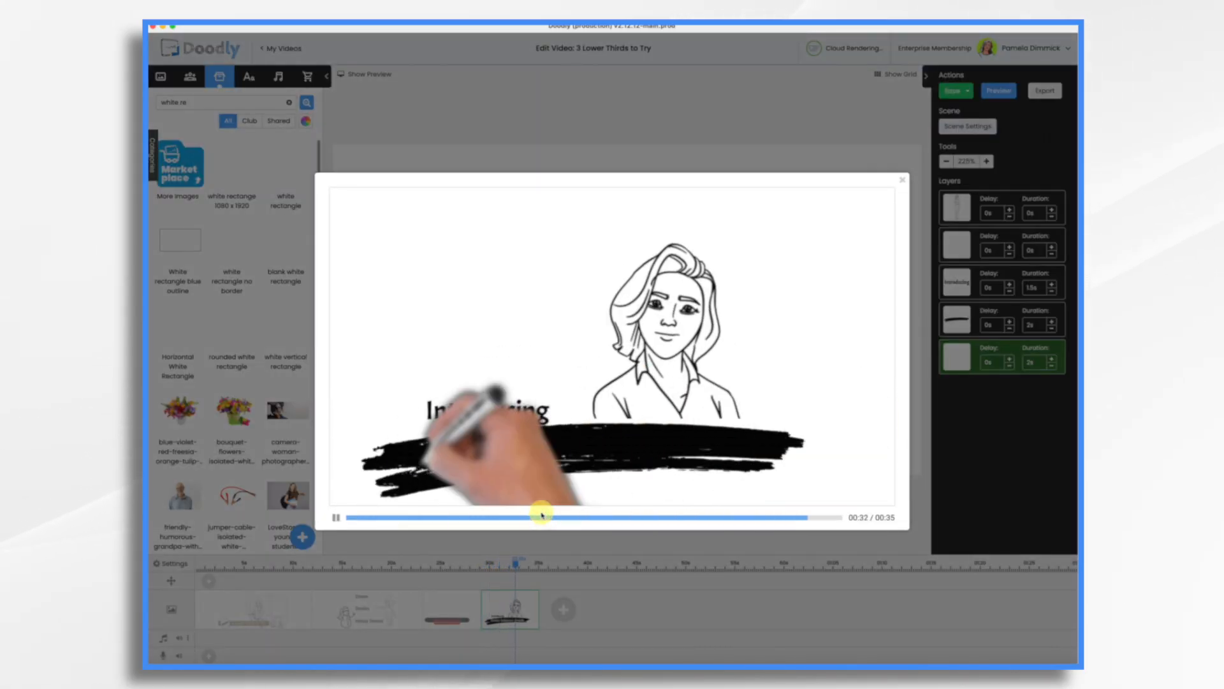
pyautogui.click(902, 180)
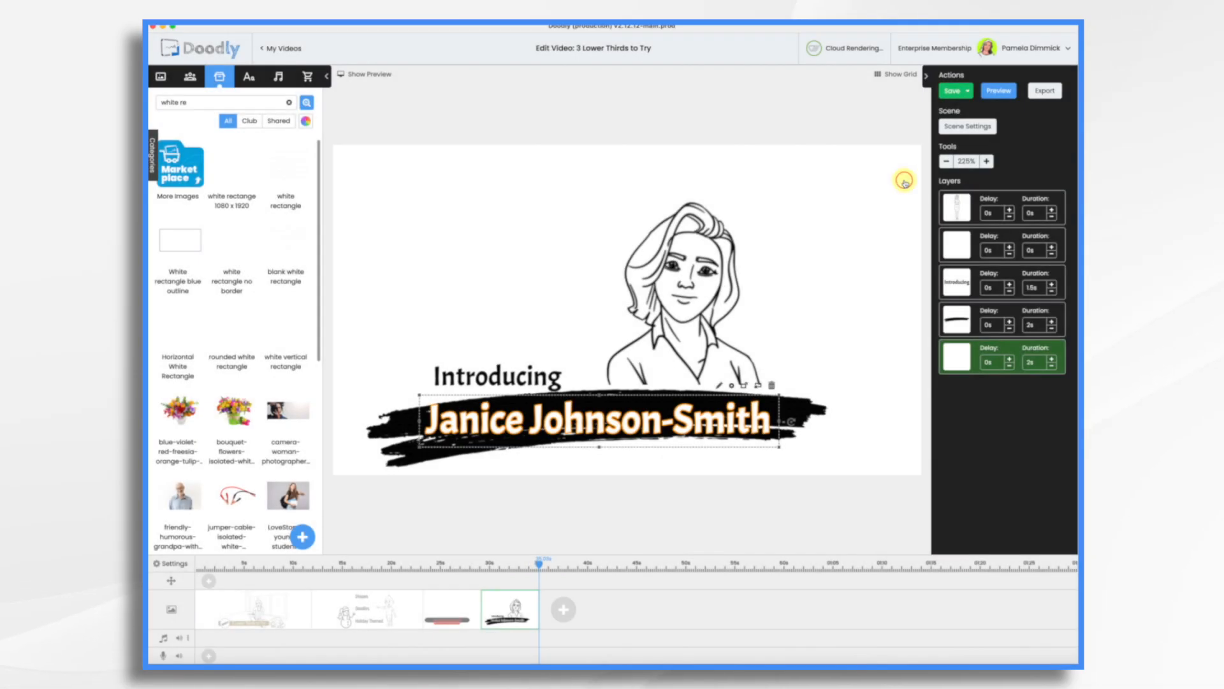
# Step: Set the scribble scene's erase mode to Off and apply the scene settings
pyautogui.click(984, 128)
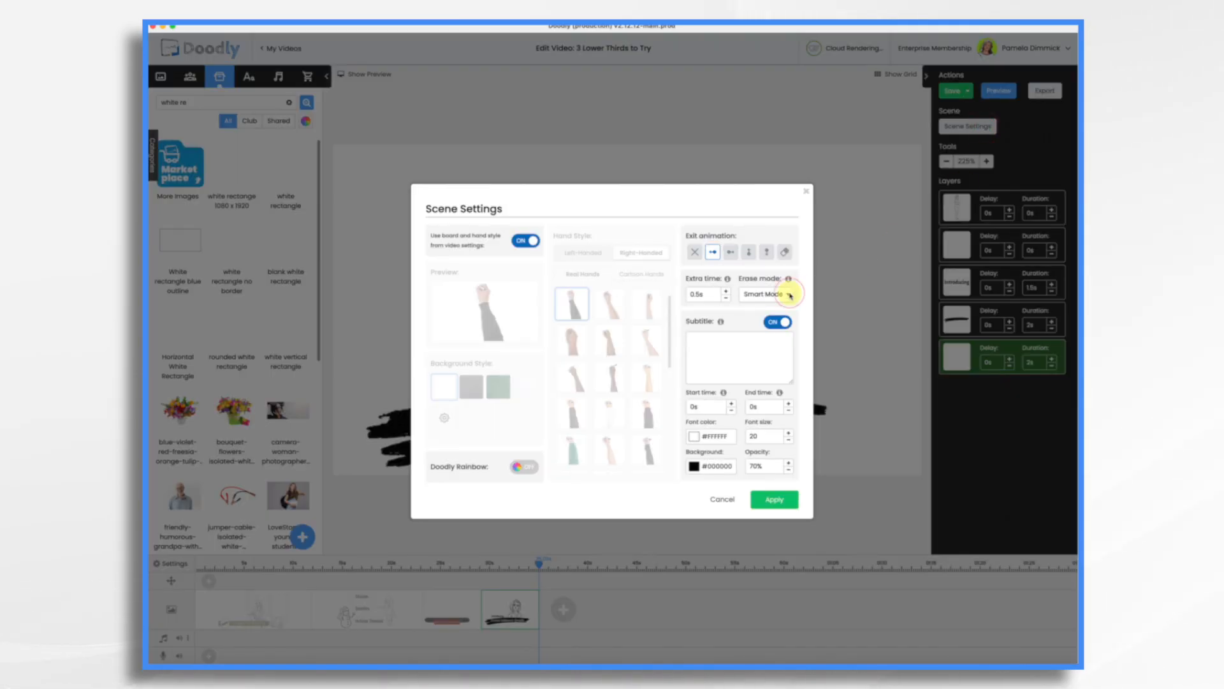
pyautogui.click(775, 294)
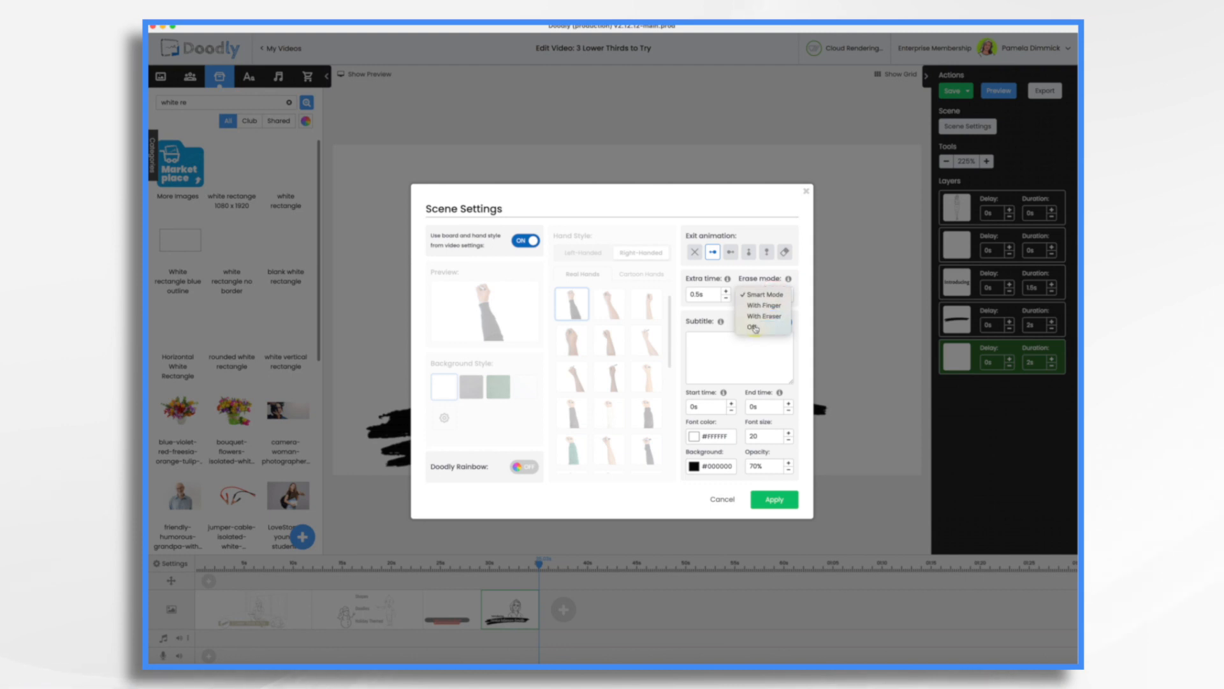
pyautogui.click(755, 327)
pyautogui.click(779, 502)
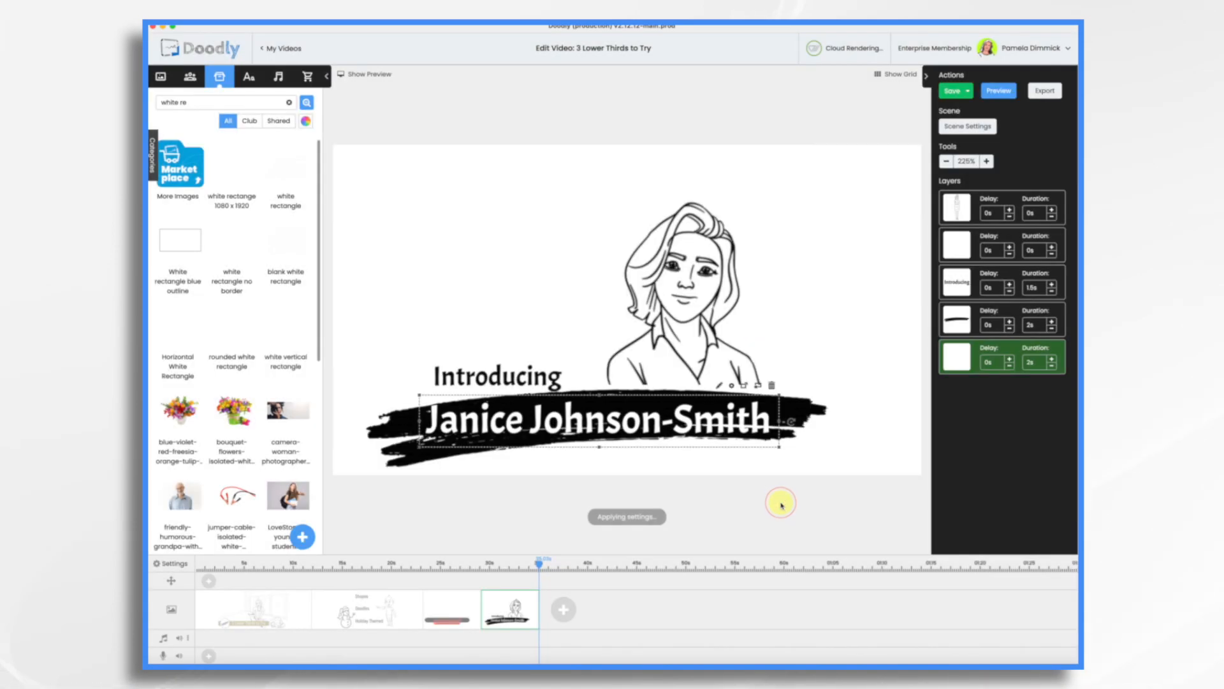
# Step: Trace a back-and-forth reveal path over the Lower Third - Scribble 2 asset with path size 97 and save it
pyautogui.click(800, 425)
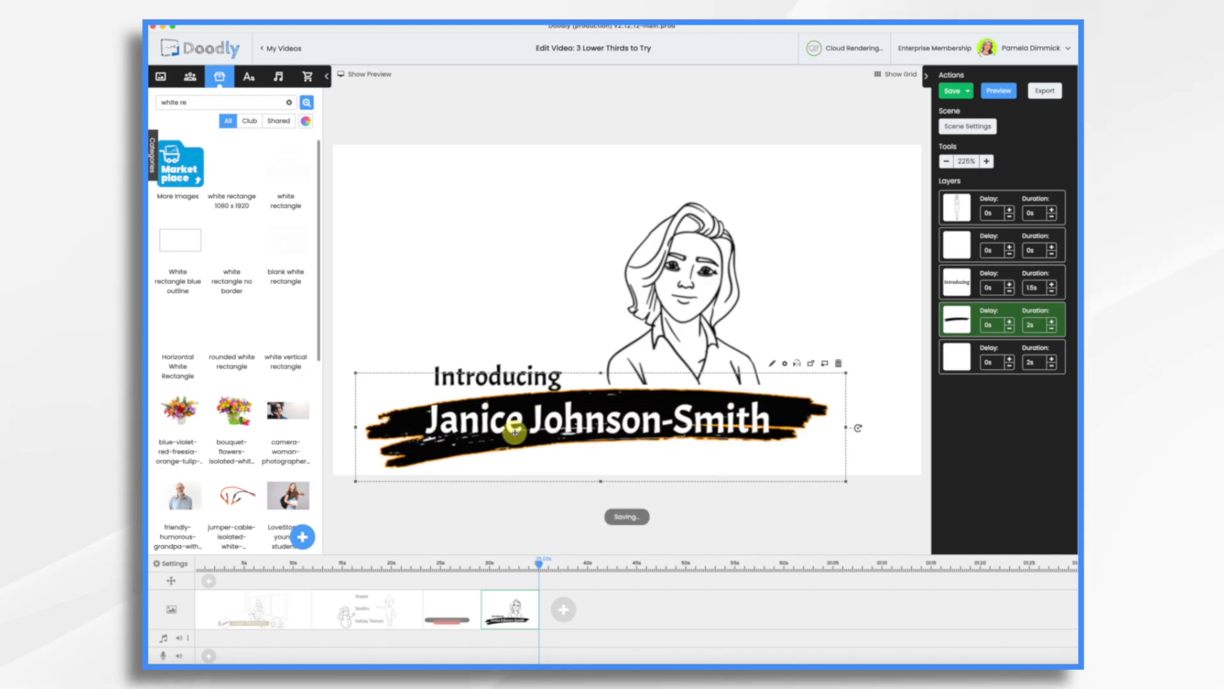
pyautogui.click(773, 364)
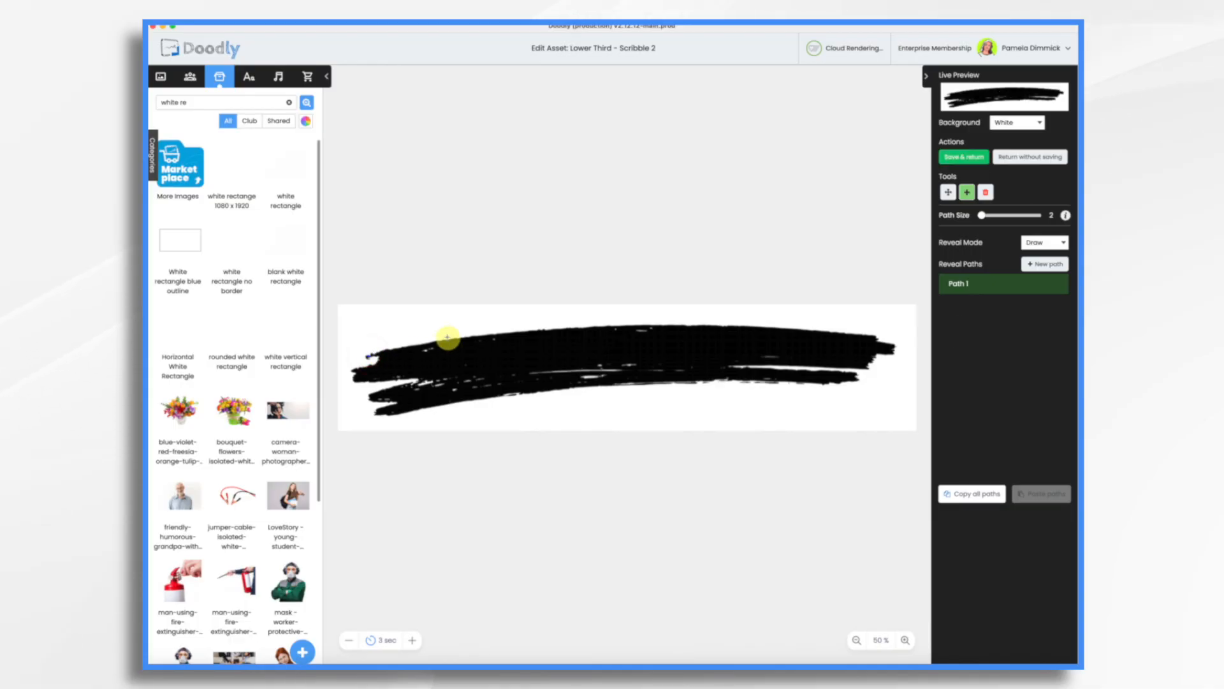
pyautogui.moveTo(982, 215); pyautogui.dragTo(990, 214)
pyautogui.moveTo(528, 332)
pyautogui.mouseDown()
pyautogui.moveTo(716, 326)
pyautogui.moveTo(825, 350)
pyautogui.moveTo(544, 354)
pyautogui.moveTo(848, 377)
pyautogui.moveTo(364, 404)
pyautogui.moveTo(373, 417)
pyautogui.mouseUp()
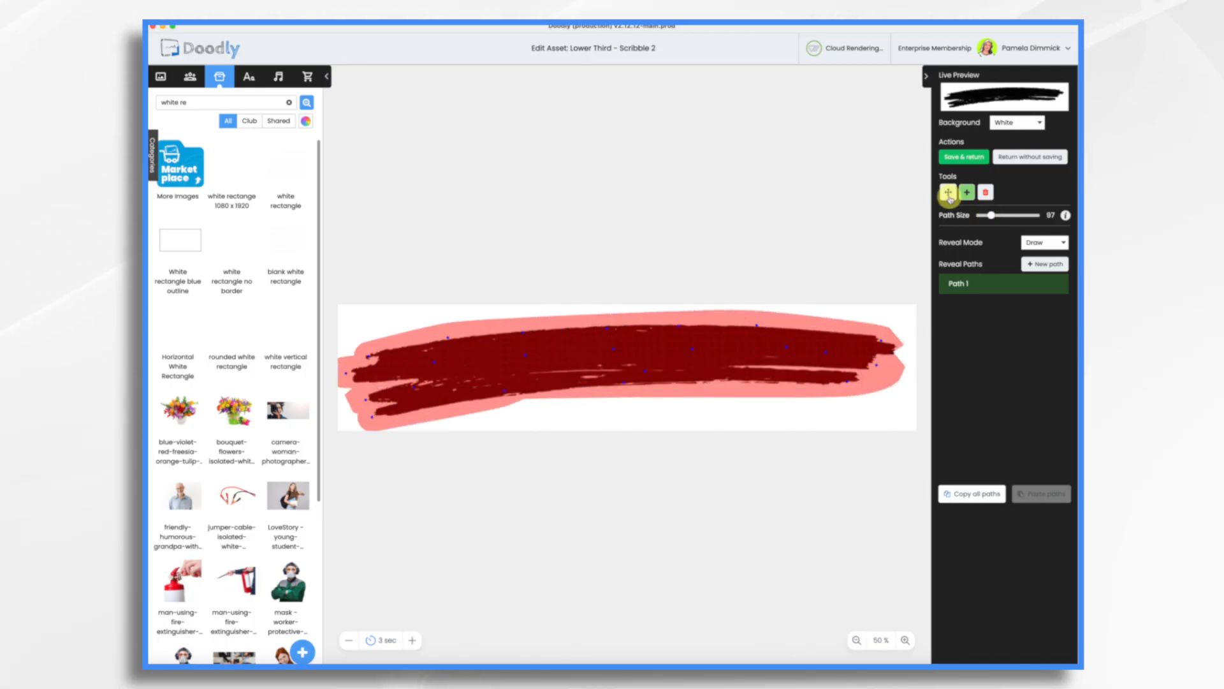
pyautogui.click(971, 159)
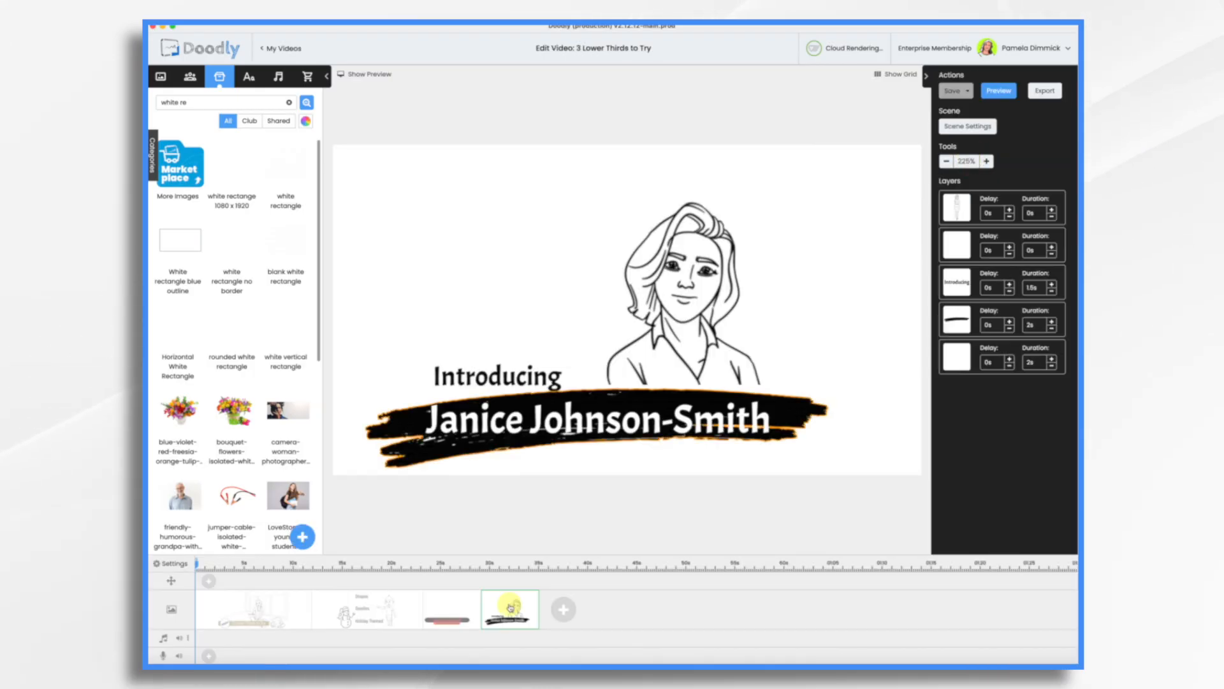
# Step: Preview the scribble scene with its new reveal path and close the preview
pyautogui.rightClick(511, 608)
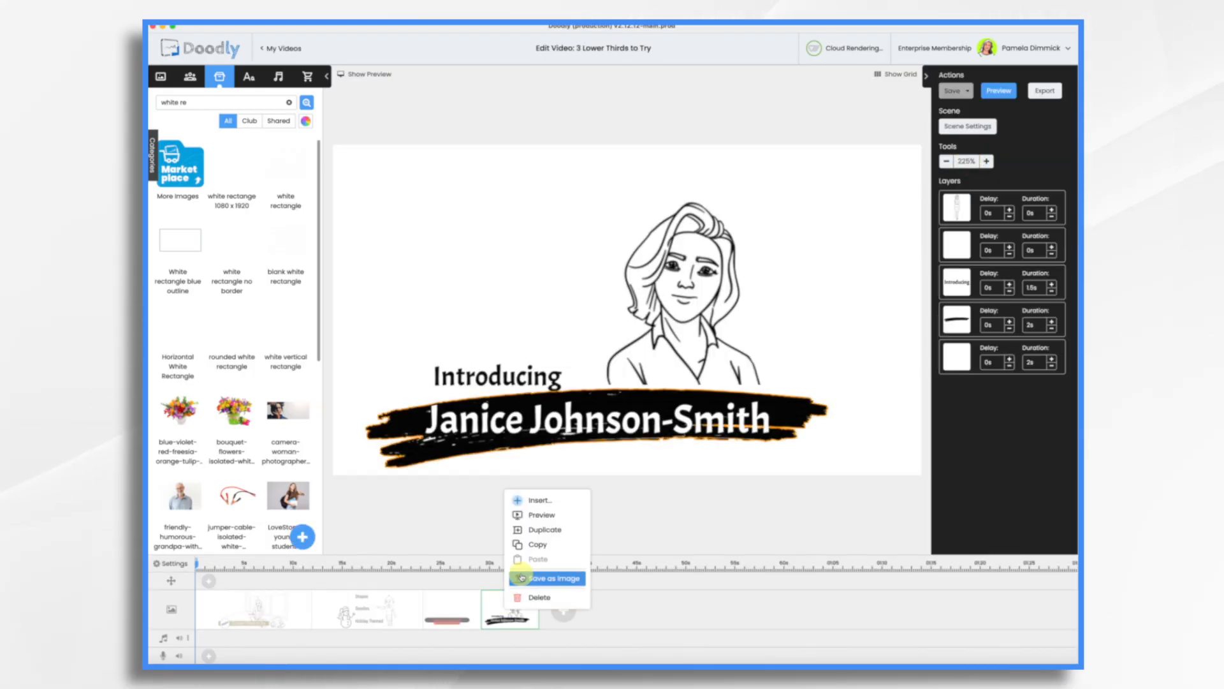
pyautogui.click(541, 514)
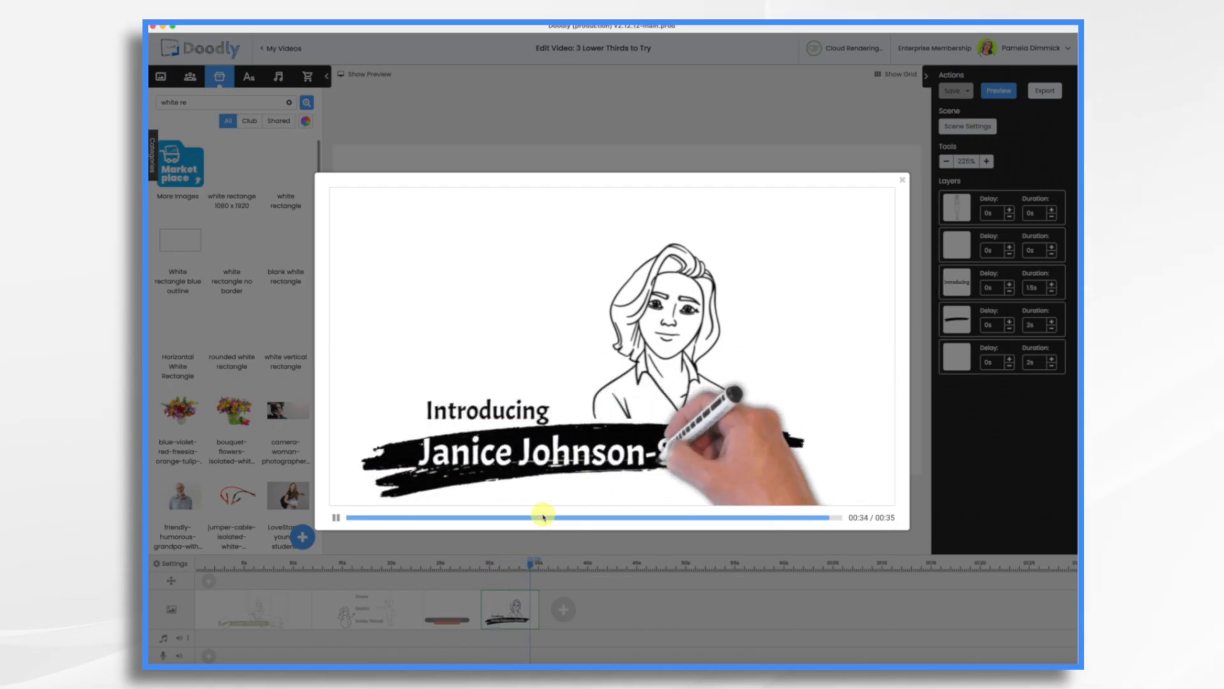
pyautogui.click(903, 181)
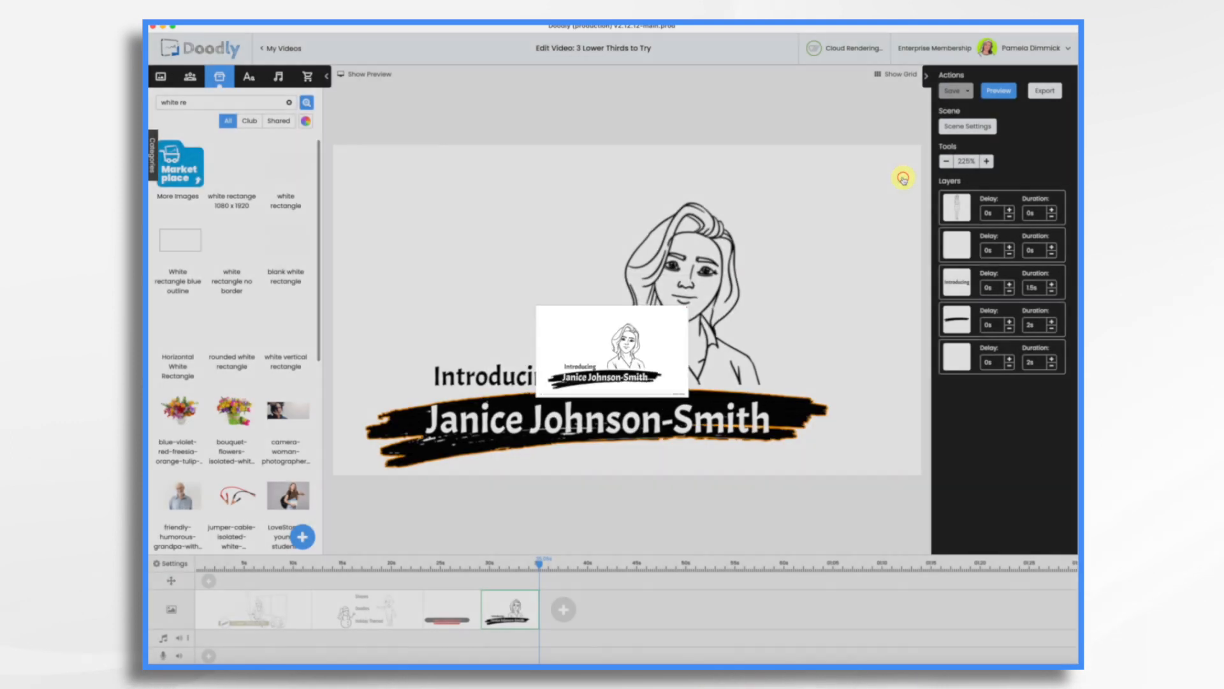
# Step: Set the scribble's duration to 1s and preview the scene again
pyautogui.click(1051, 329)
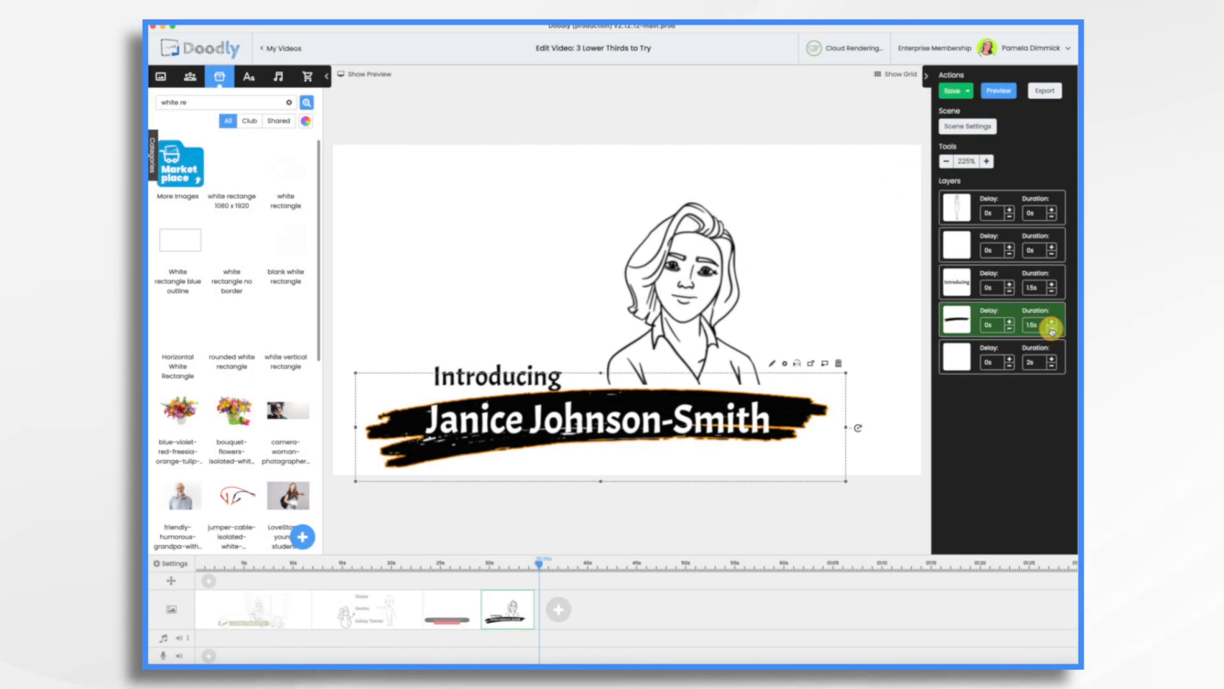
pyautogui.rightClick(507, 609)
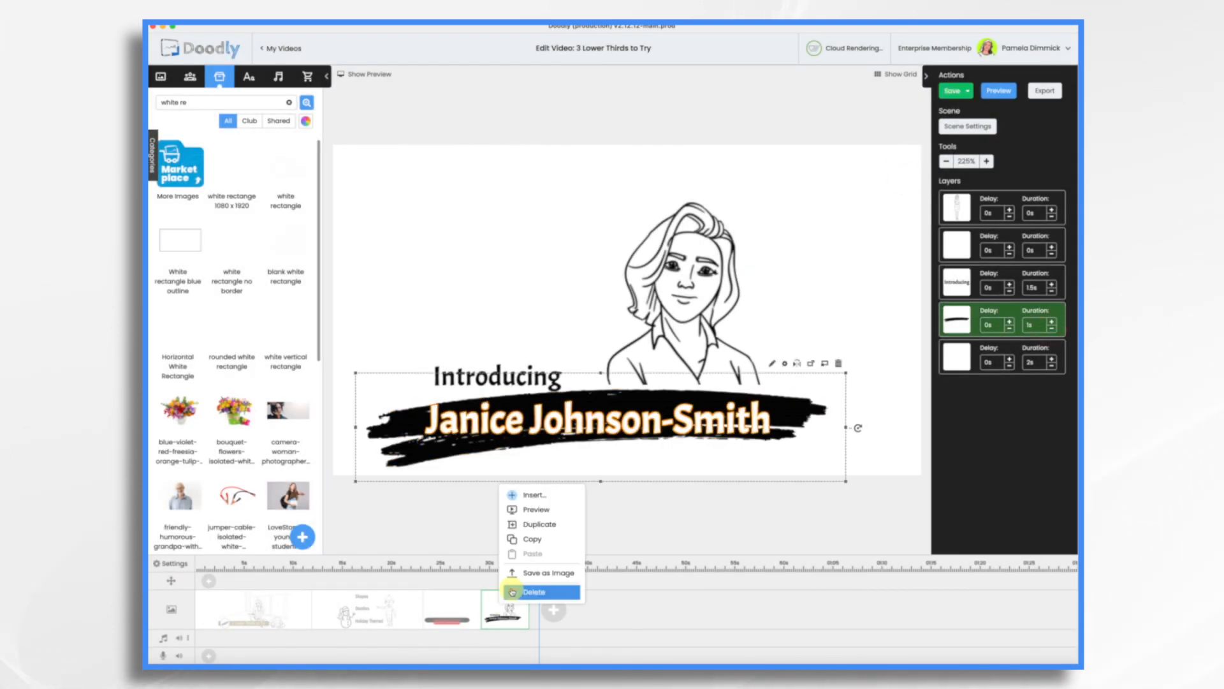
pyautogui.click(533, 509)
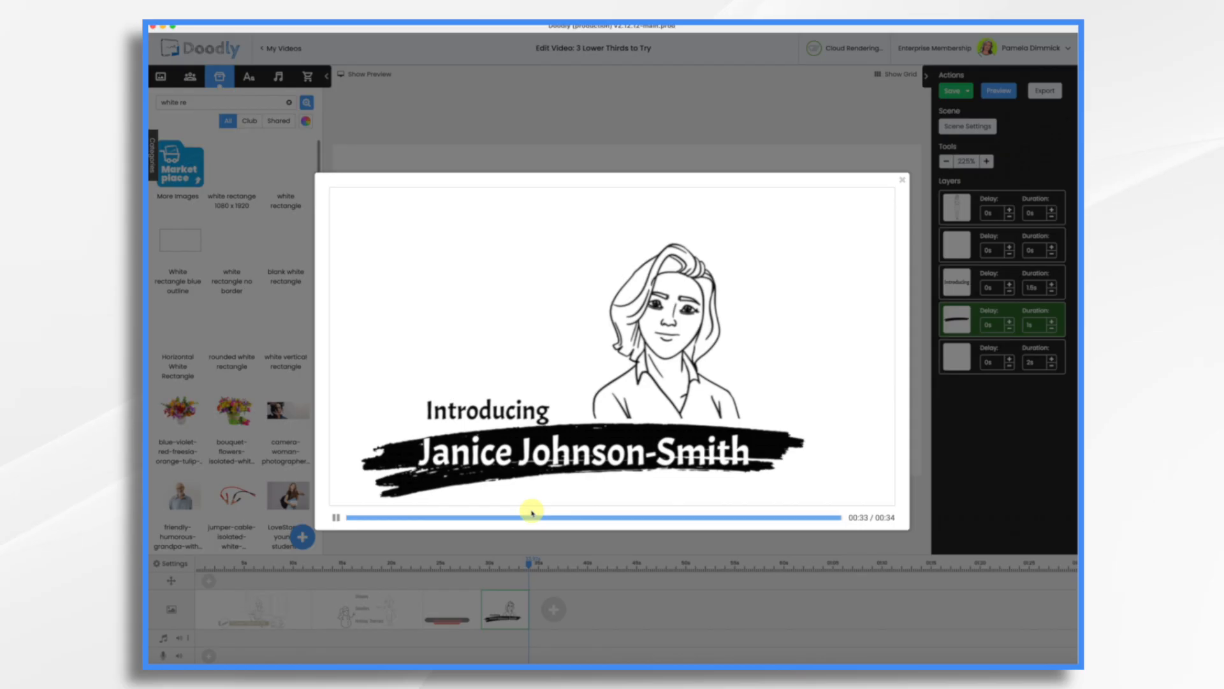
pyautogui.click(915, 183)
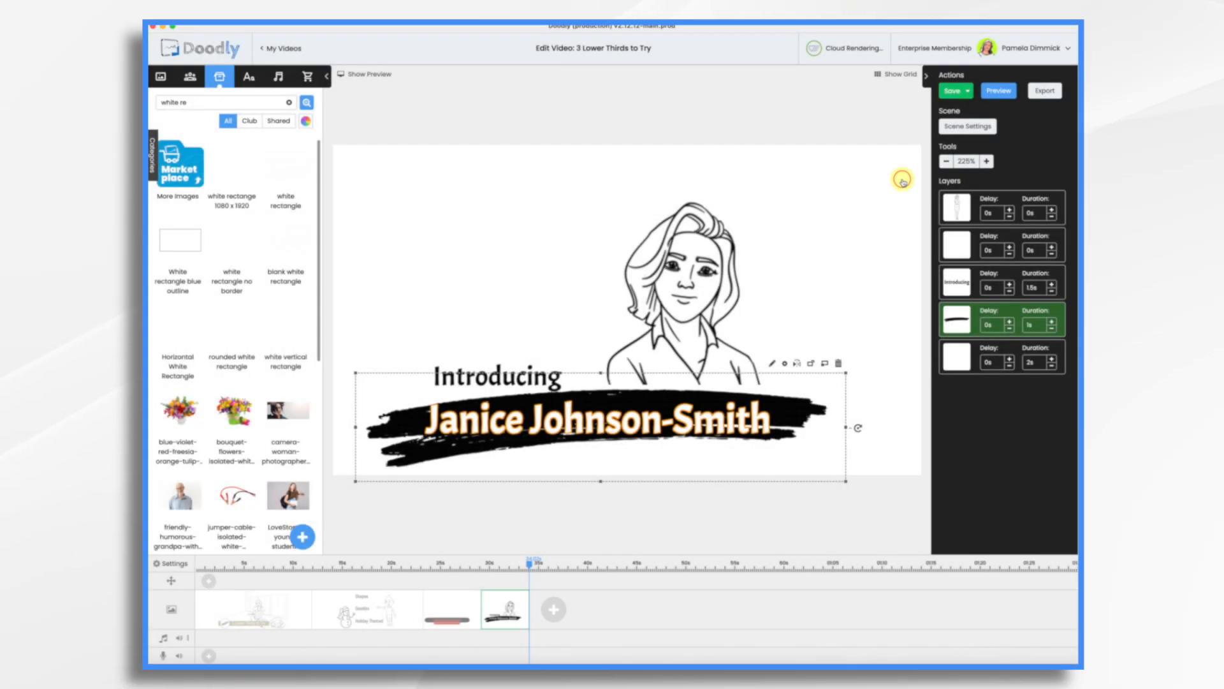
# Step: Copy the woman and white rectangle into the black and red bar scene, ordering them as the first two layers
pyautogui.click(665, 273)
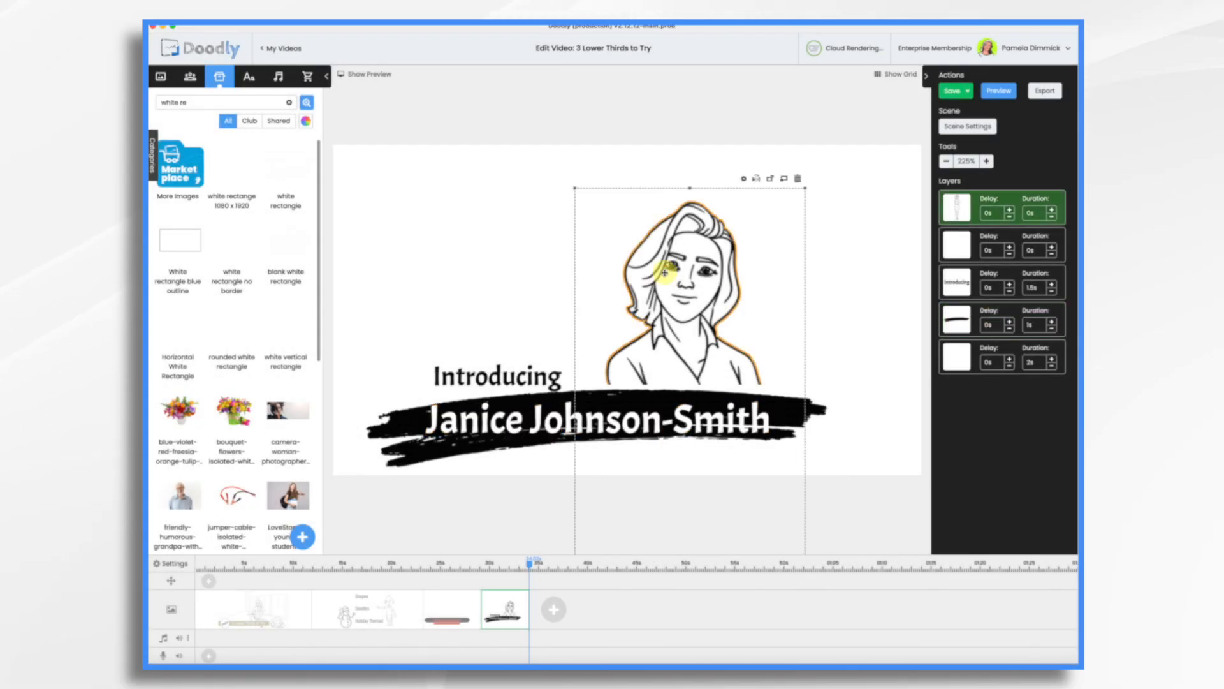
pyautogui.click(959, 246)
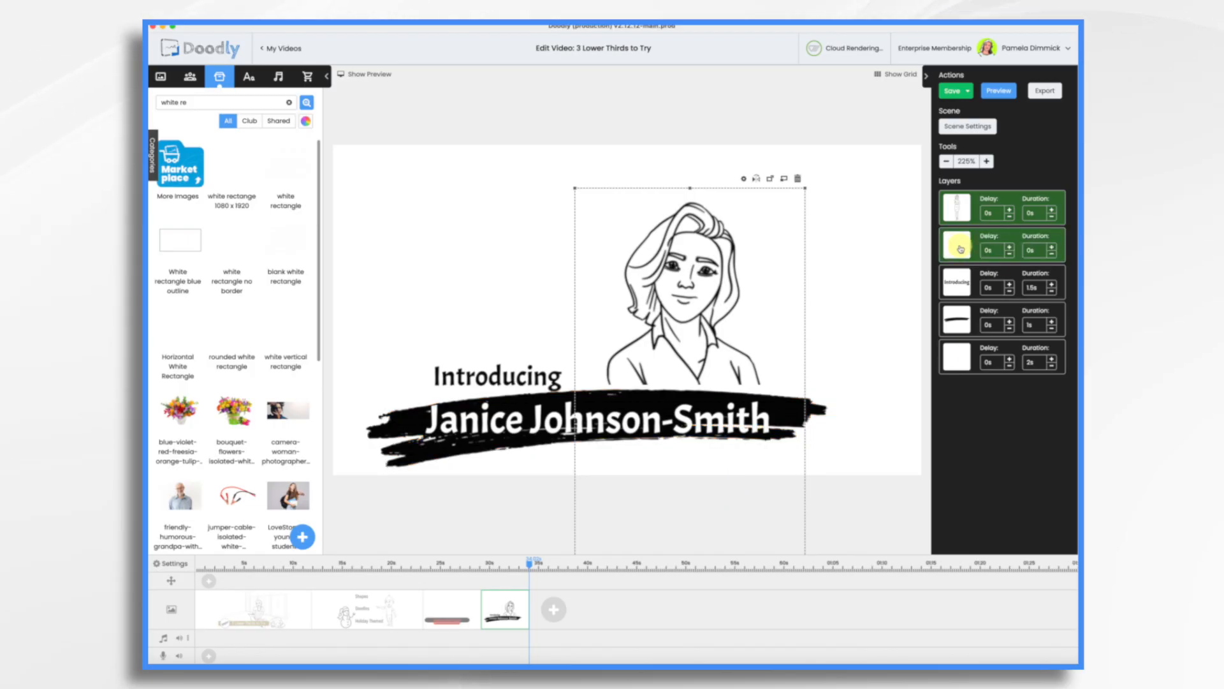
pyautogui.click(456, 607)
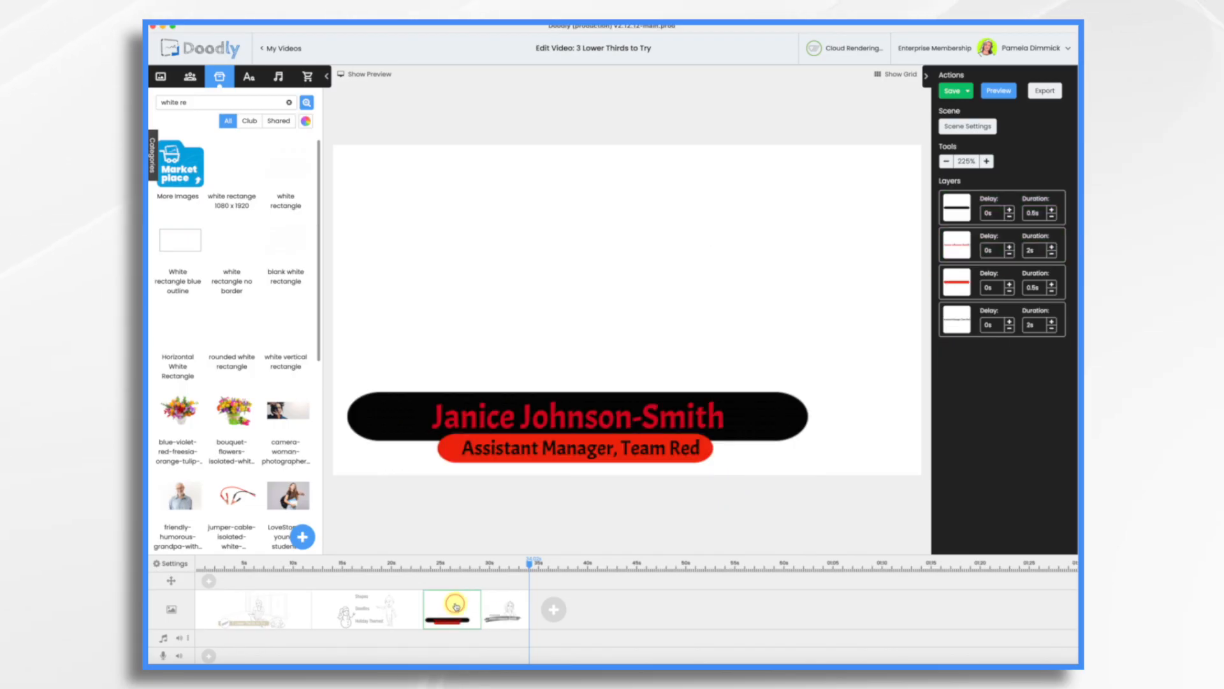
pyautogui.press('super+v')
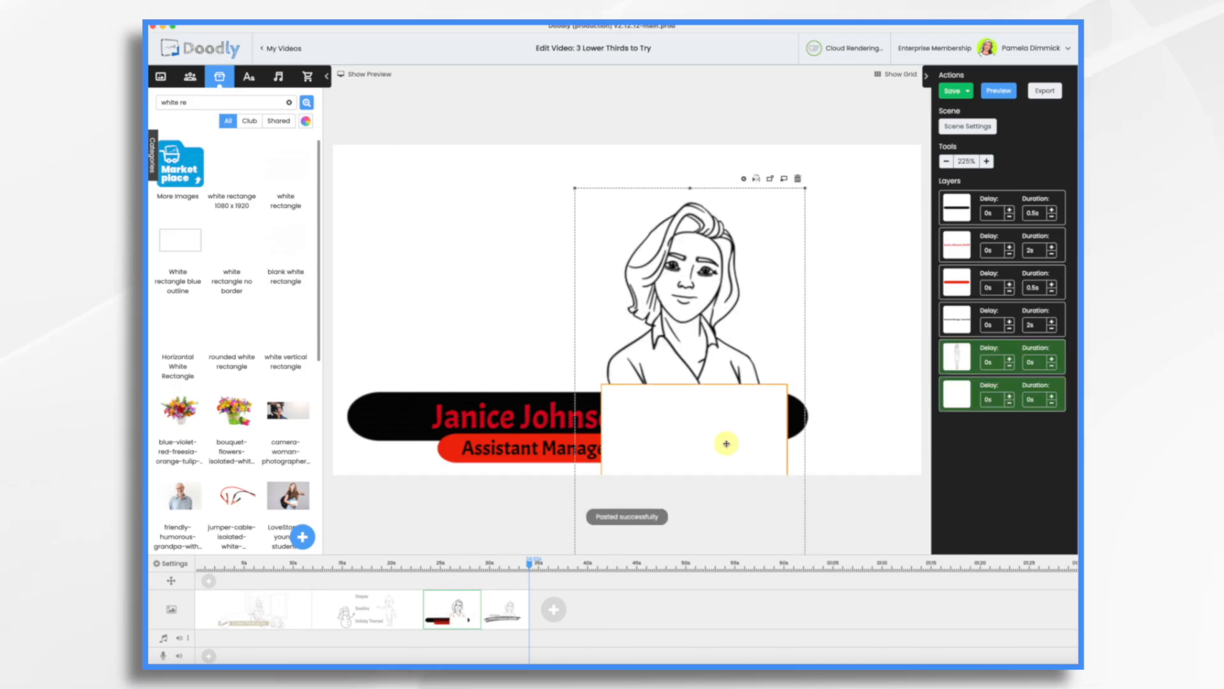
pyautogui.moveTo(958, 349); pyautogui.dragTo(959, 207)
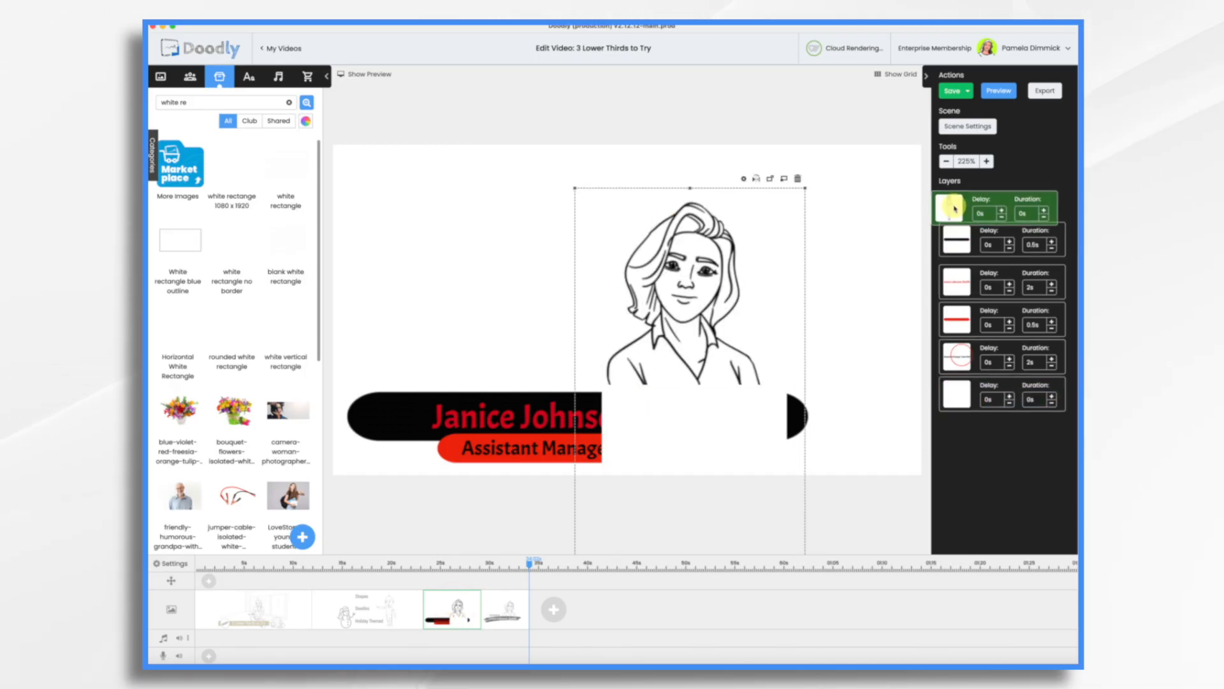
pyautogui.moveTo(961, 399)
pyautogui.mouseDown()
pyautogui.moveTo(962, 242)
pyautogui.moveTo(1008, 285)
pyautogui.mouseUp()
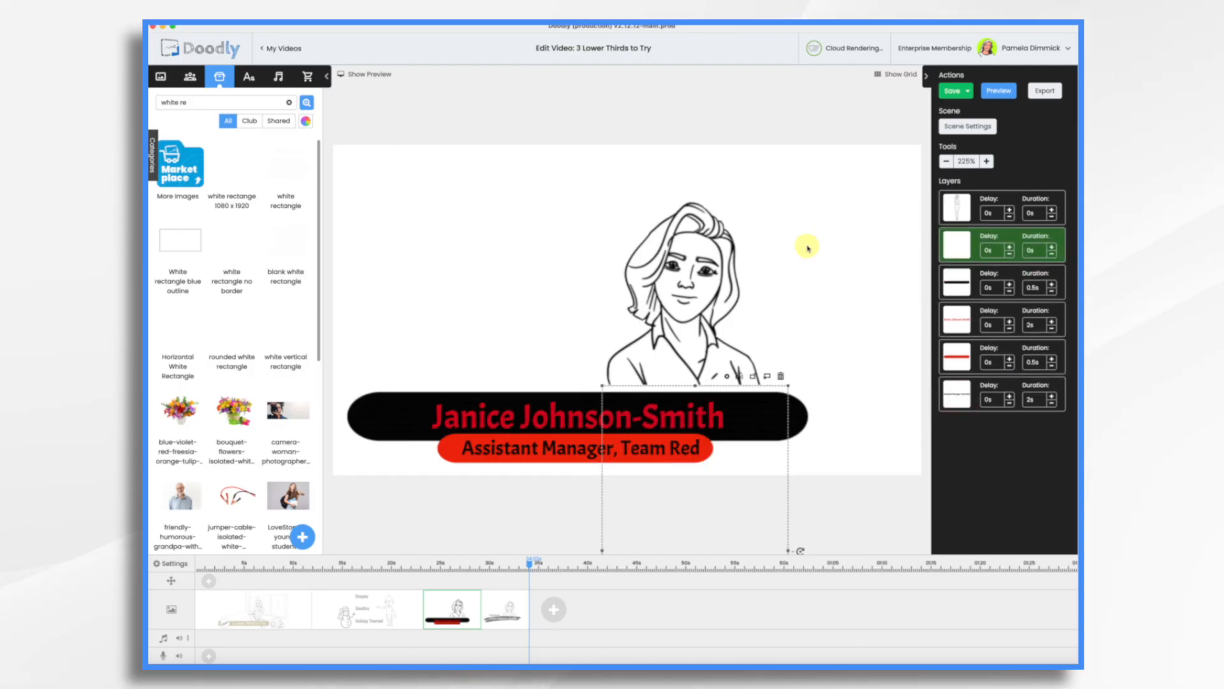
# Step: Move the woman and white rectangle left to centre her over the bars, and shift all the scene's objects slightly right and up
pyautogui.click(670, 283)
pyautogui.keyDown('shift'); pyautogui.click(973, 244); pyautogui.keyUp('shift')
pyautogui.moveTo(668, 335); pyautogui.dragTo(553, 334)
pyautogui.press('super+a')
pyautogui.moveTo(743, 304); pyautogui.dragTo(795, 283)
pyautogui.click(908, 465)
pyautogui.click(554, 611)
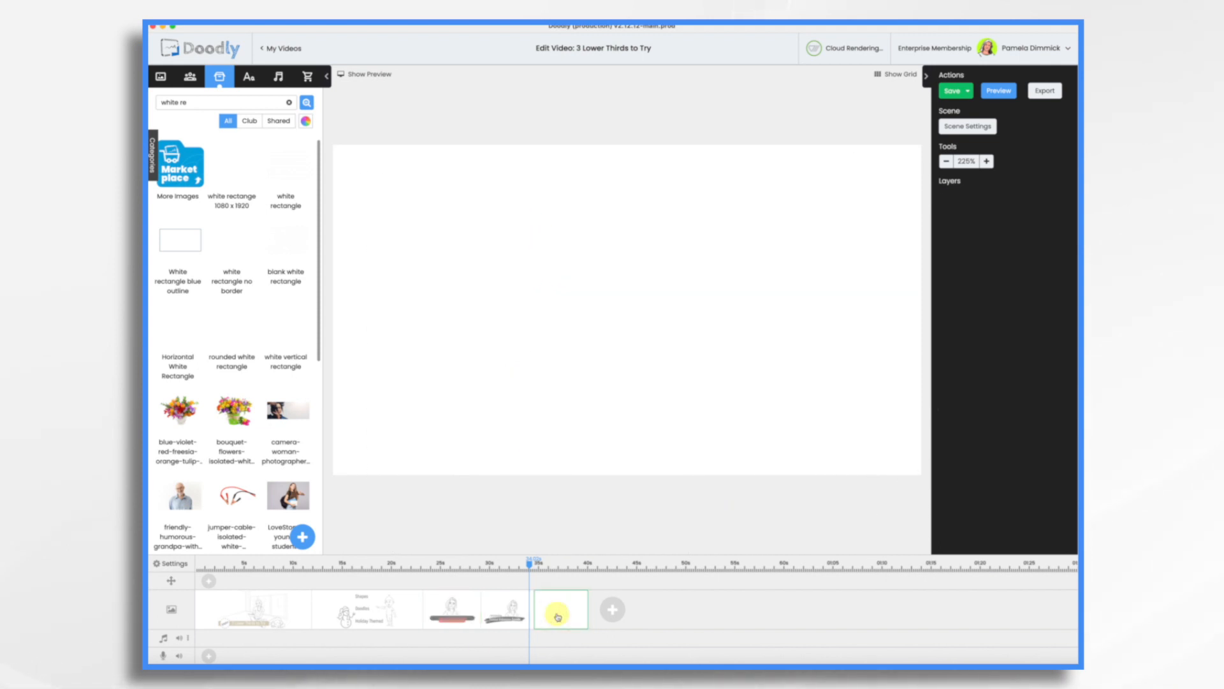
pyautogui.click(378, 620)
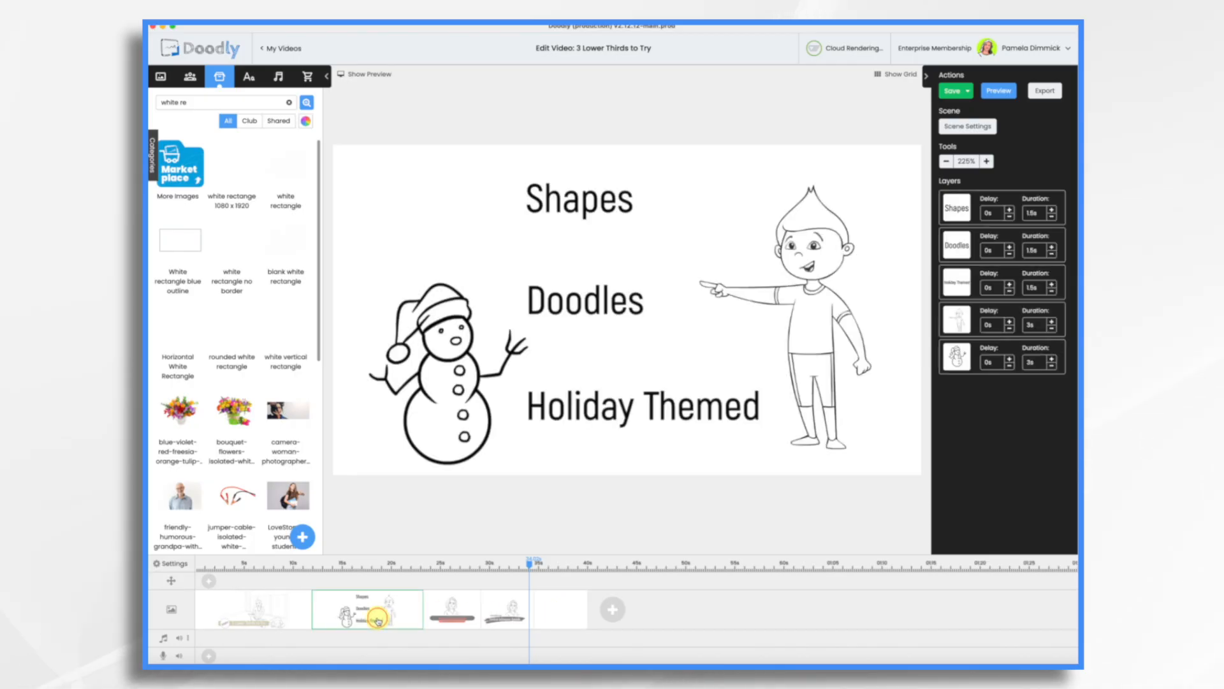
pyautogui.click(562, 613)
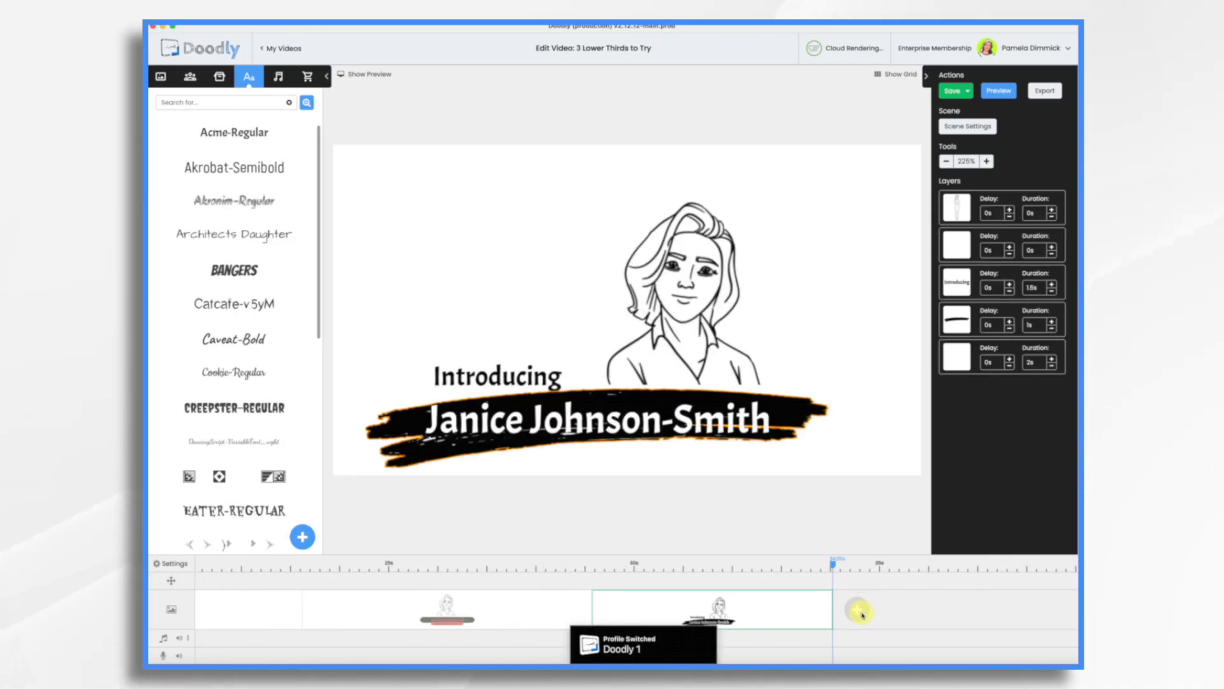
# Step: Add a new scene and place the red Lower Third - 1 prop, shrunk to a small rectangle near the canvas's lower-left corner
pyautogui.click(861, 612)
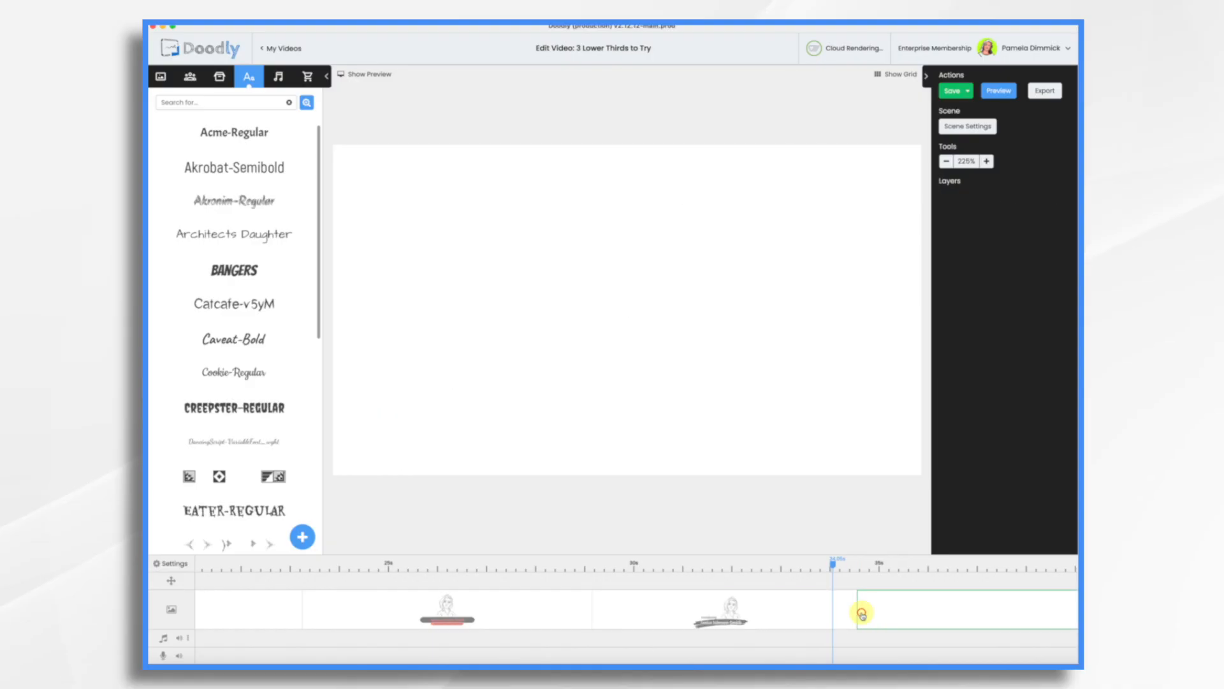
pyautogui.click(219, 76)
pyautogui.moveTo(286, 171); pyautogui.dragTo(602, 345)
pyautogui.moveTo(744, 418); pyautogui.dragTo(501, 340)
pyautogui.moveTo(450, 296); pyautogui.dragTo(424, 405)
pyautogui.moveTo(485, 434)
pyautogui.mouseDown()
pyautogui.moveTo(476, 429)
pyautogui.moveTo(501, 448)
pyautogui.mouseUp()
pyautogui.click(458, 418)
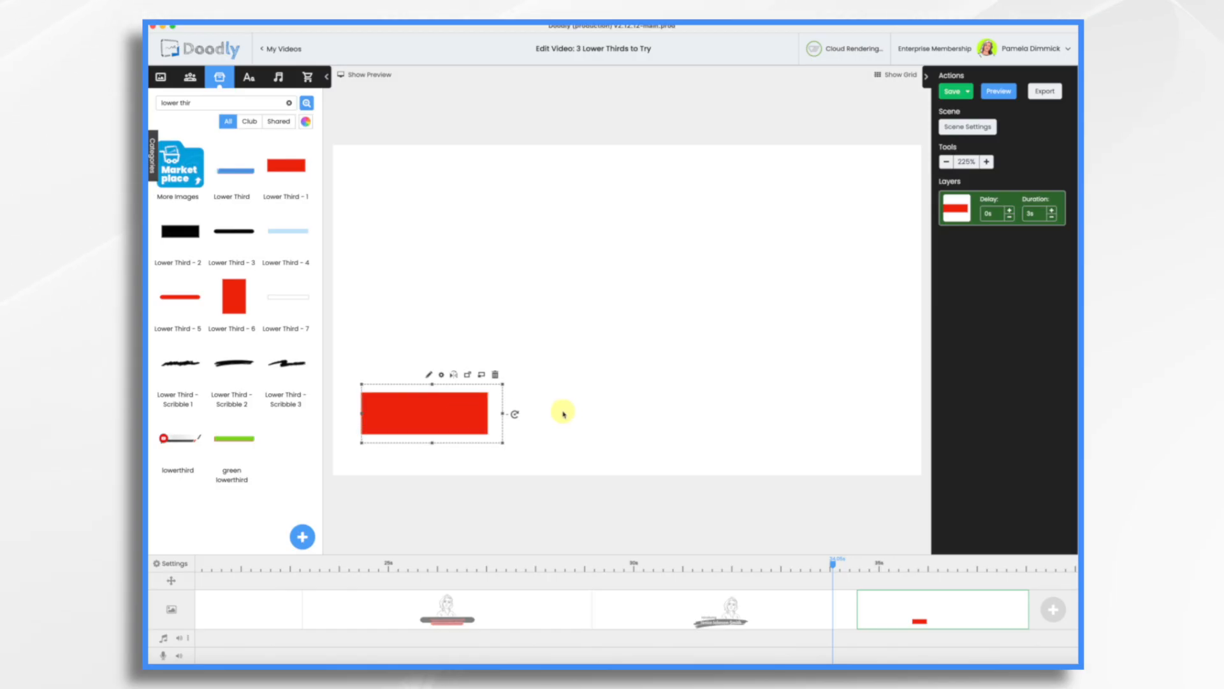
pyautogui.click(401, 407)
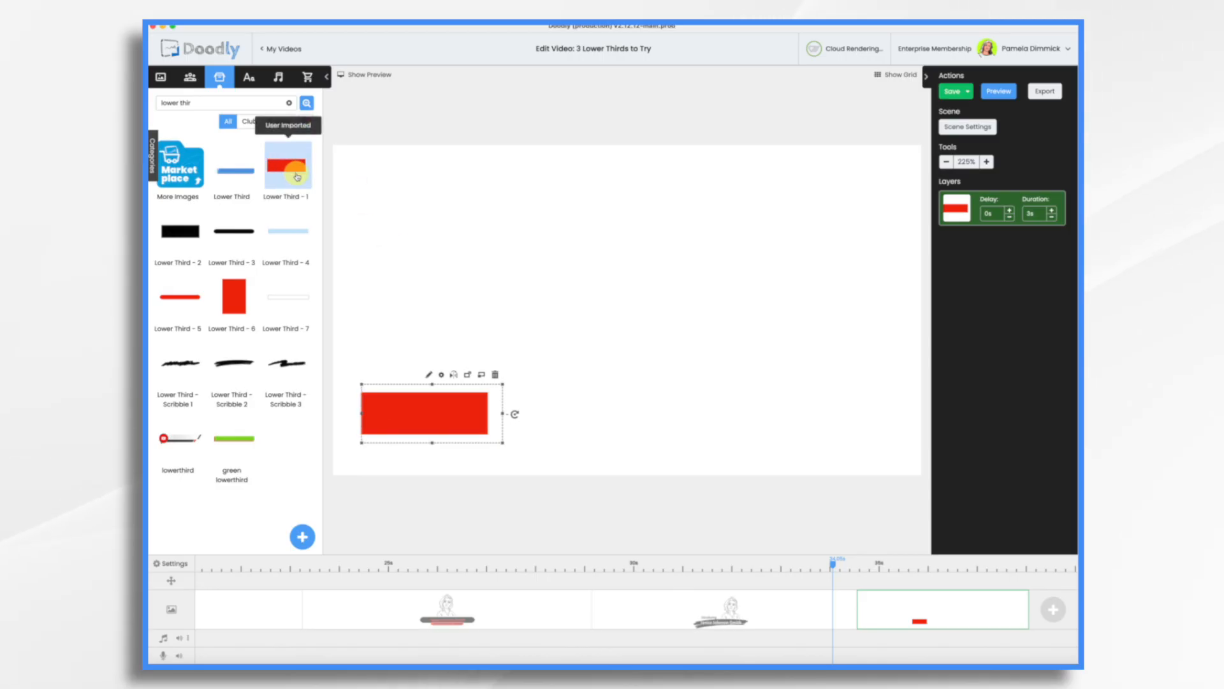
# Step: Set the red rectangle's duration to 0.5s, change its reveal mode to Fade and save the asset
pyautogui.click(1041, 213)
pyautogui.press('BackSpace')
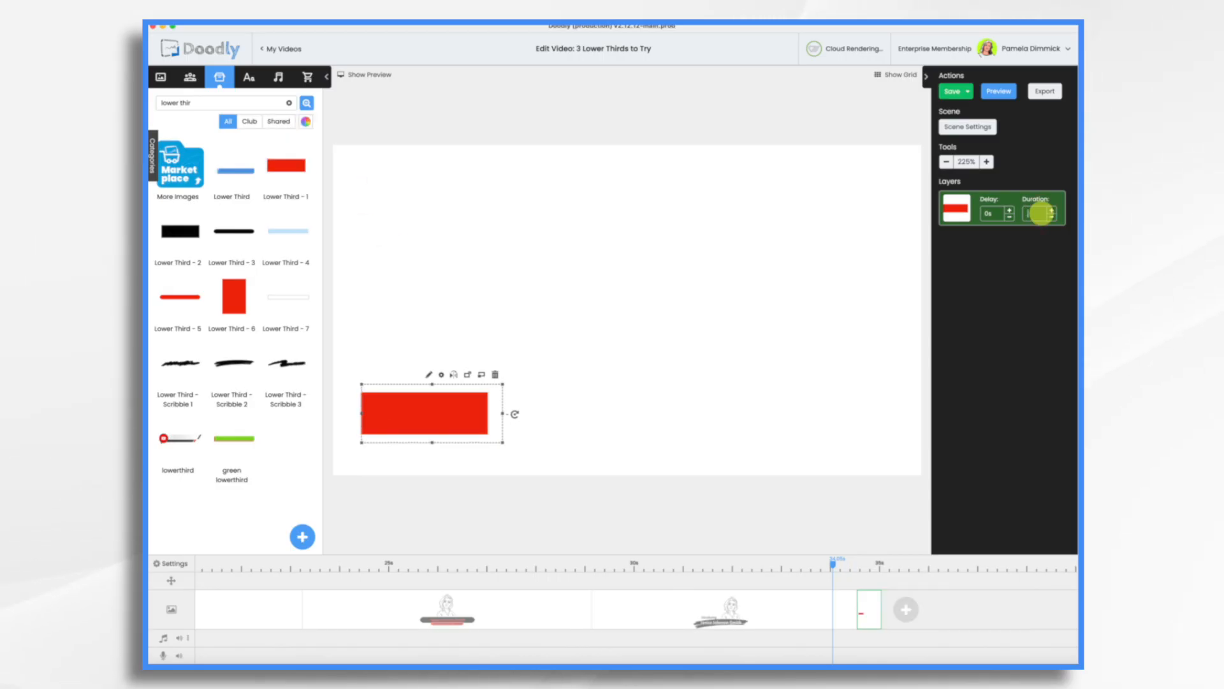
pyautogui.write('0.5s')
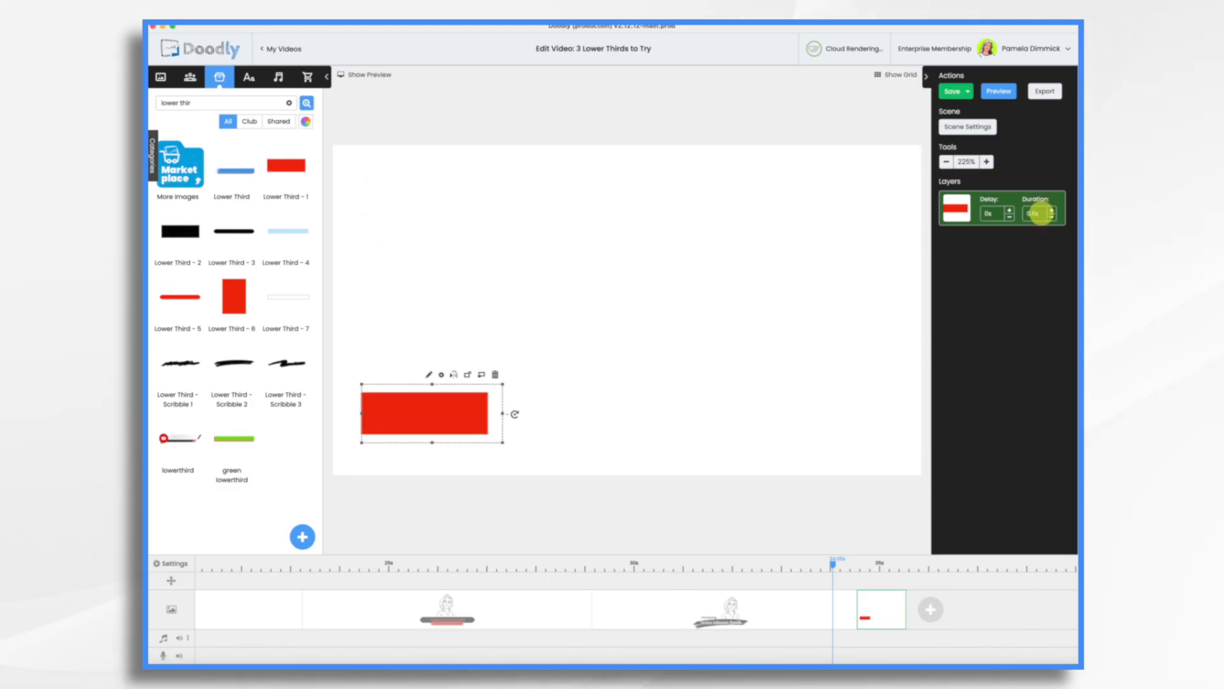
pyautogui.click(429, 376)
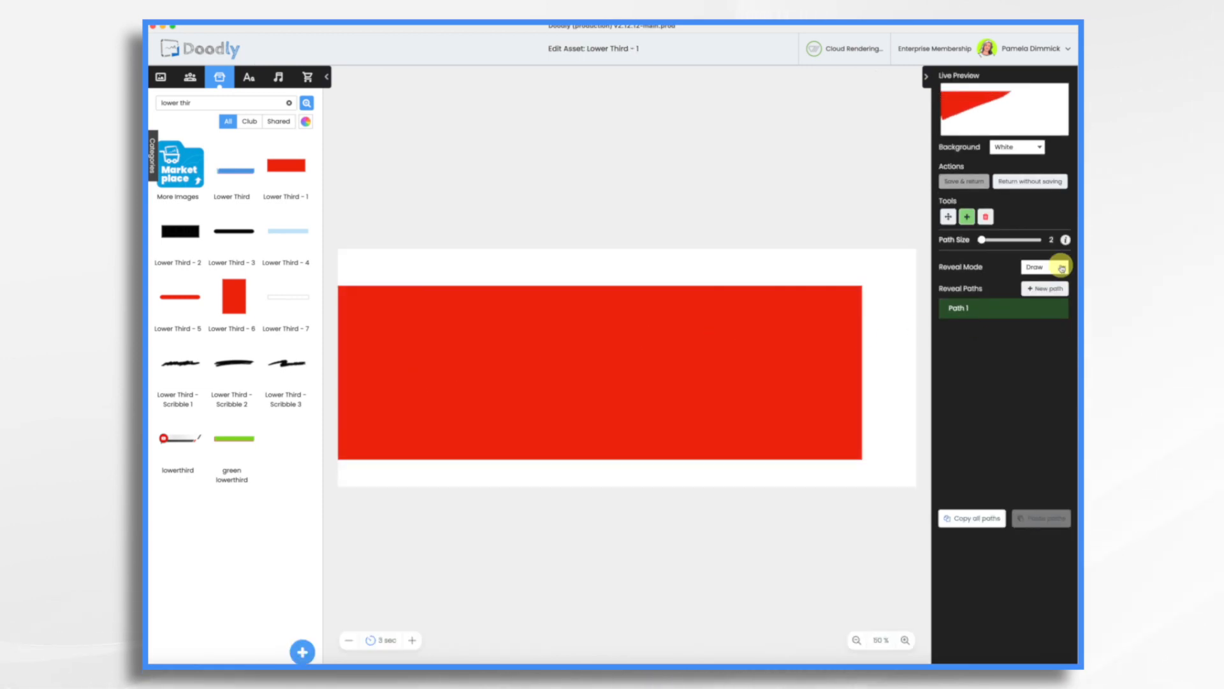
pyautogui.click(1051, 268)
pyautogui.click(1040, 278)
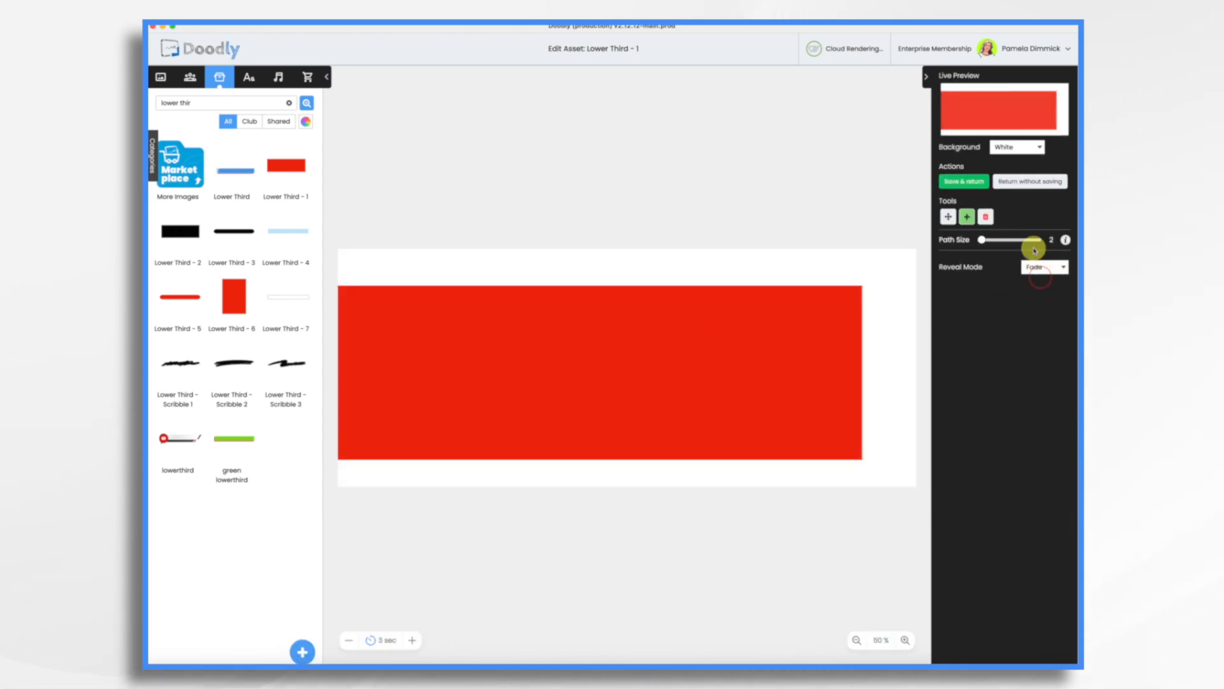
pyautogui.click(963, 182)
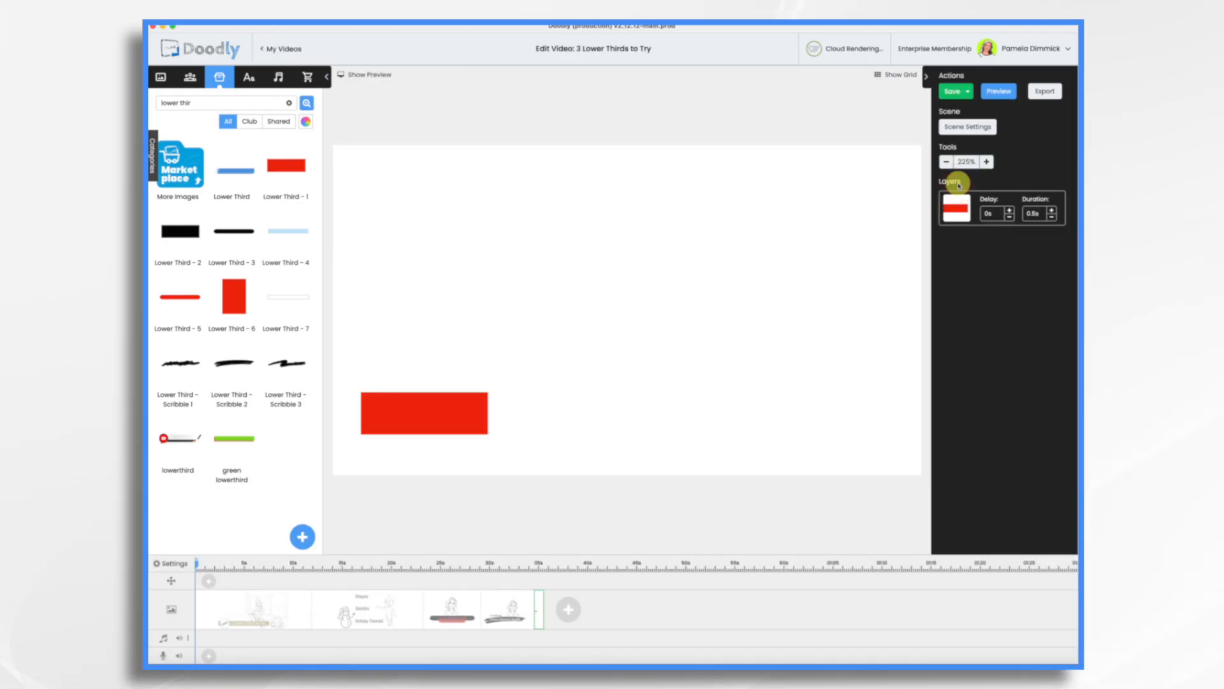
# Step: Make two copies of the red rectangle and line them up to its right in an evenly spaced row
pyautogui.click(445, 412)
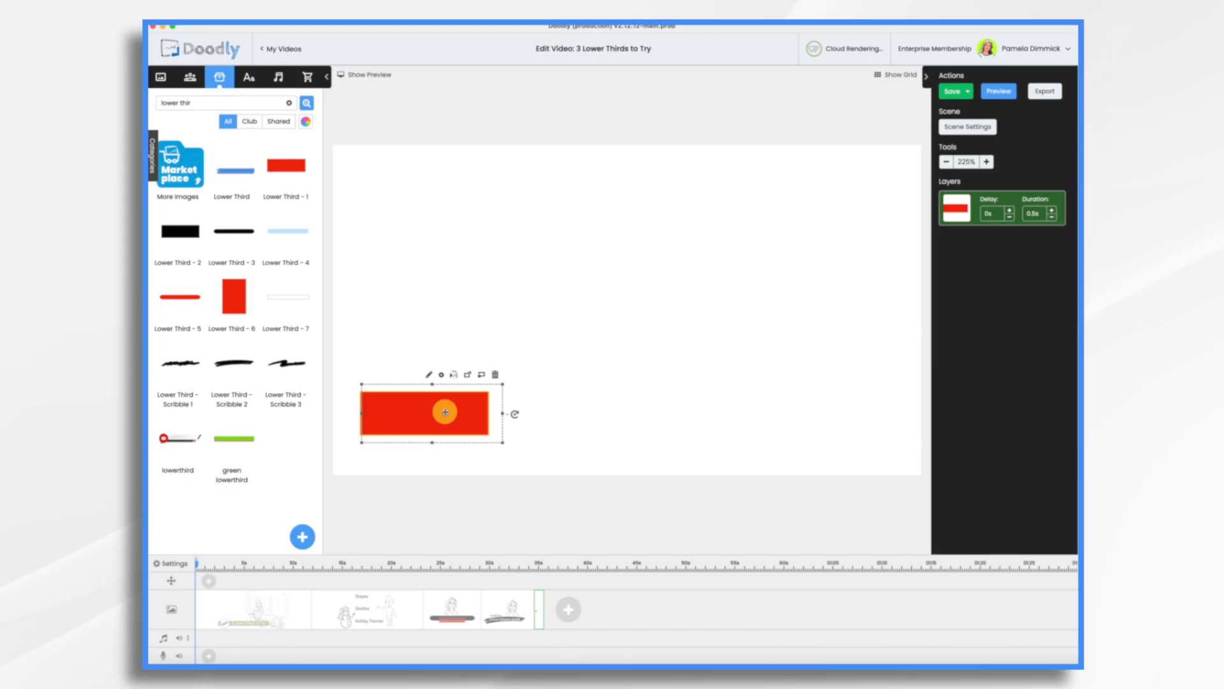
pyautogui.press('super+v')
pyautogui.moveTo(445, 412); pyautogui.dragTo(578, 411)
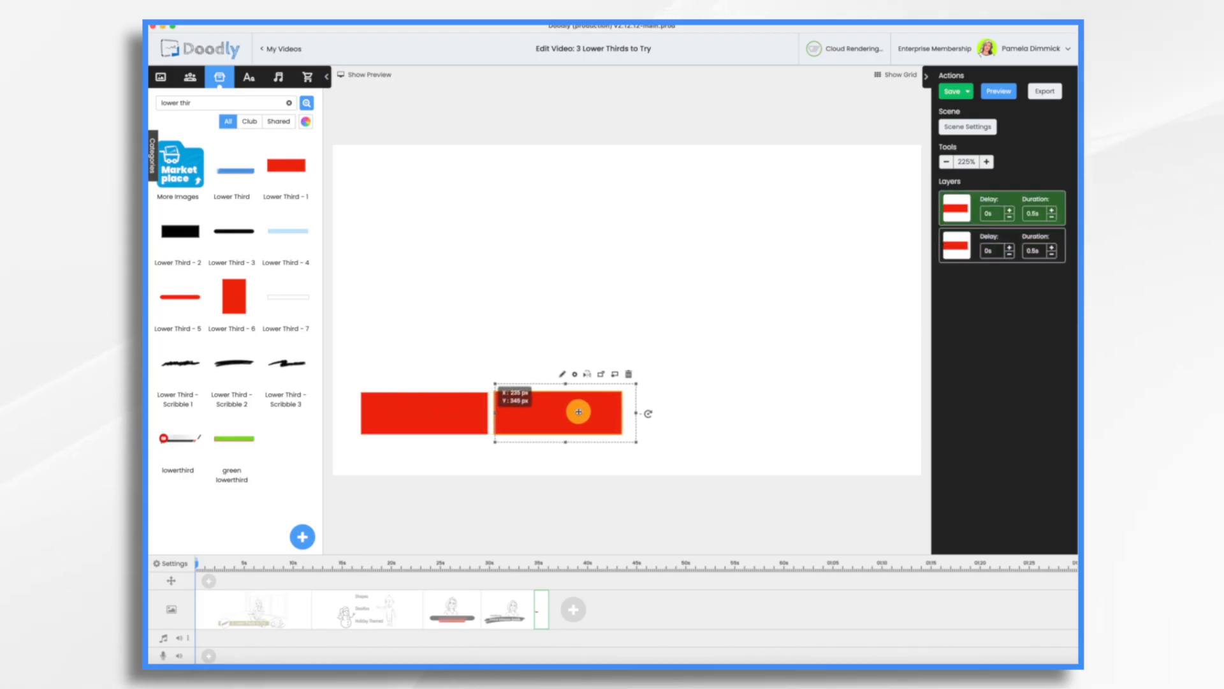
pyautogui.press('super+v')
pyautogui.moveTo(457, 411); pyautogui.dragTo(726, 415)
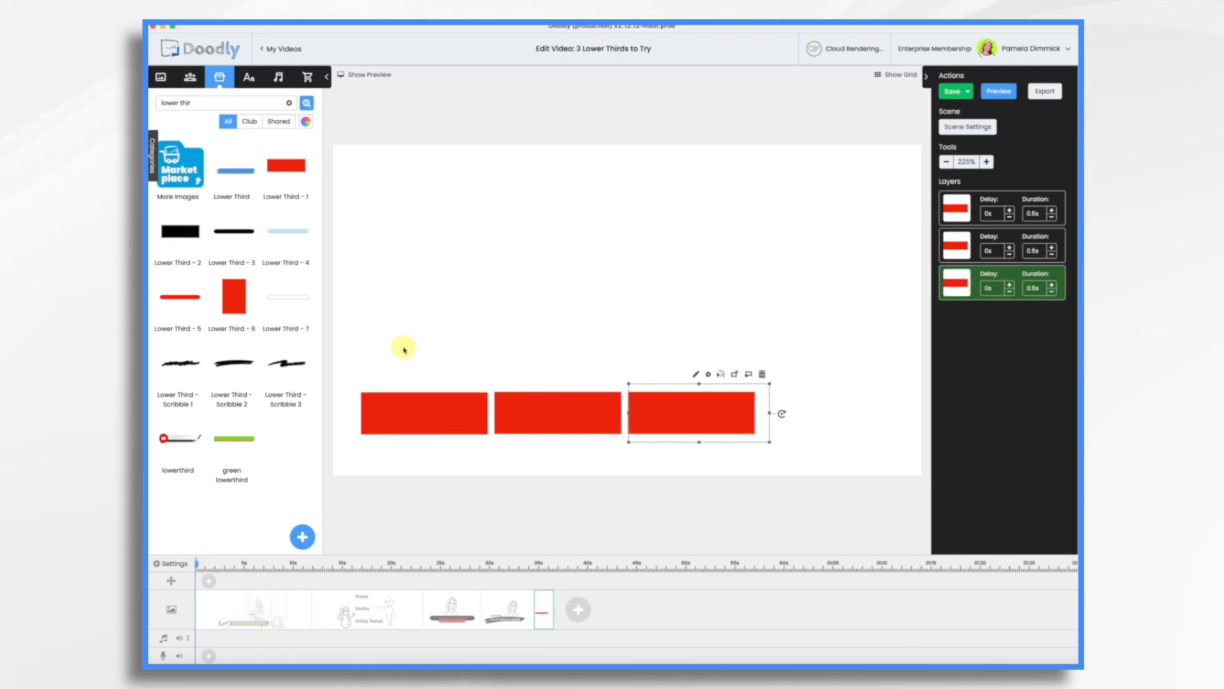
# Step: Preview the scene with the three red rectangles and close the preview
pyautogui.rightClick(543, 623)
pyautogui.click(560, 533)
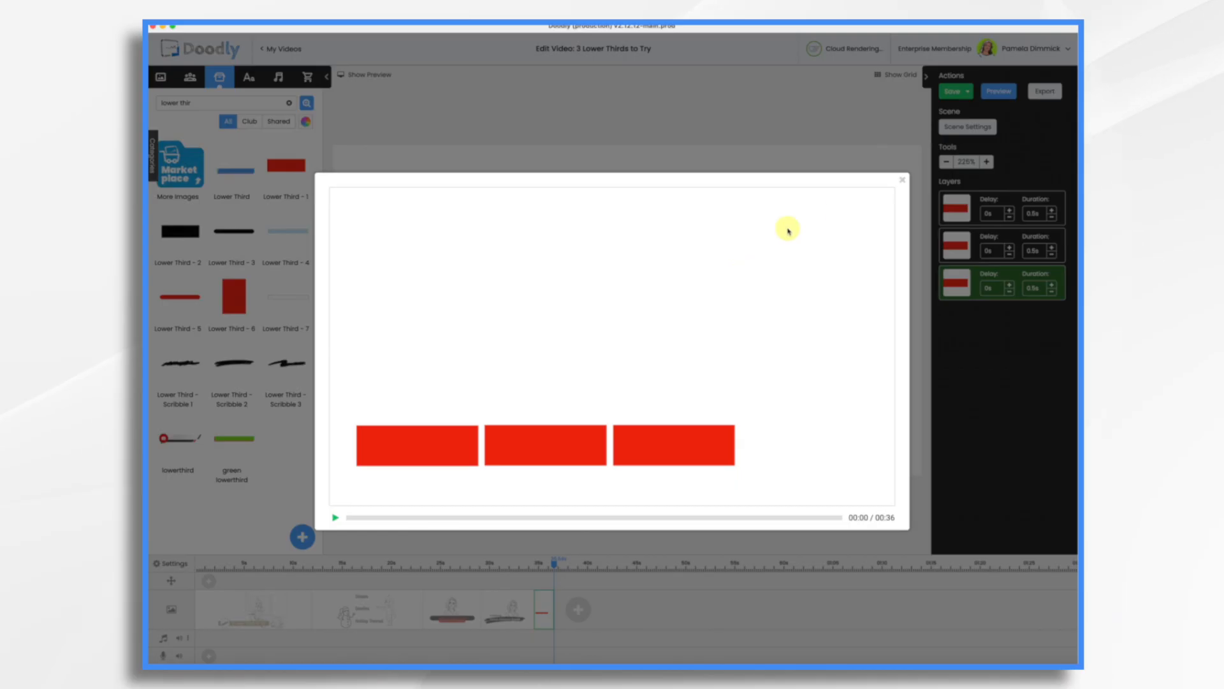
pyautogui.click(903, 181)
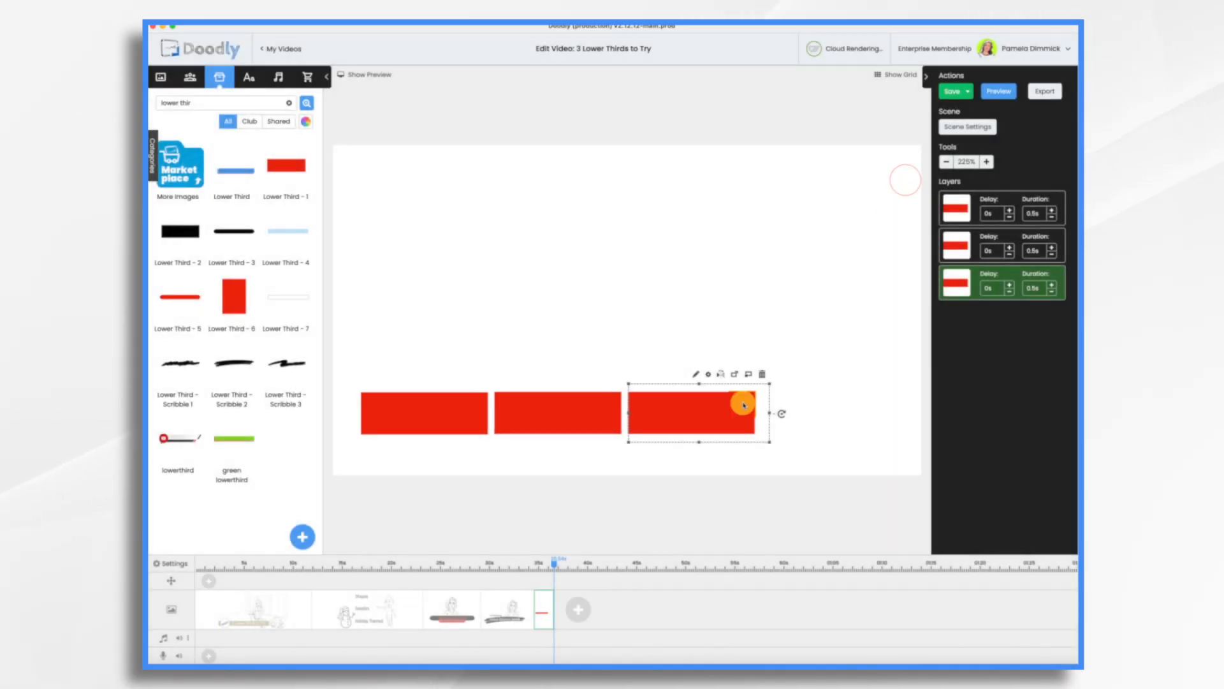
# Step: Move the leftmost red rectangle's layer to first in the layer order
pyautogui.click(452, 413)
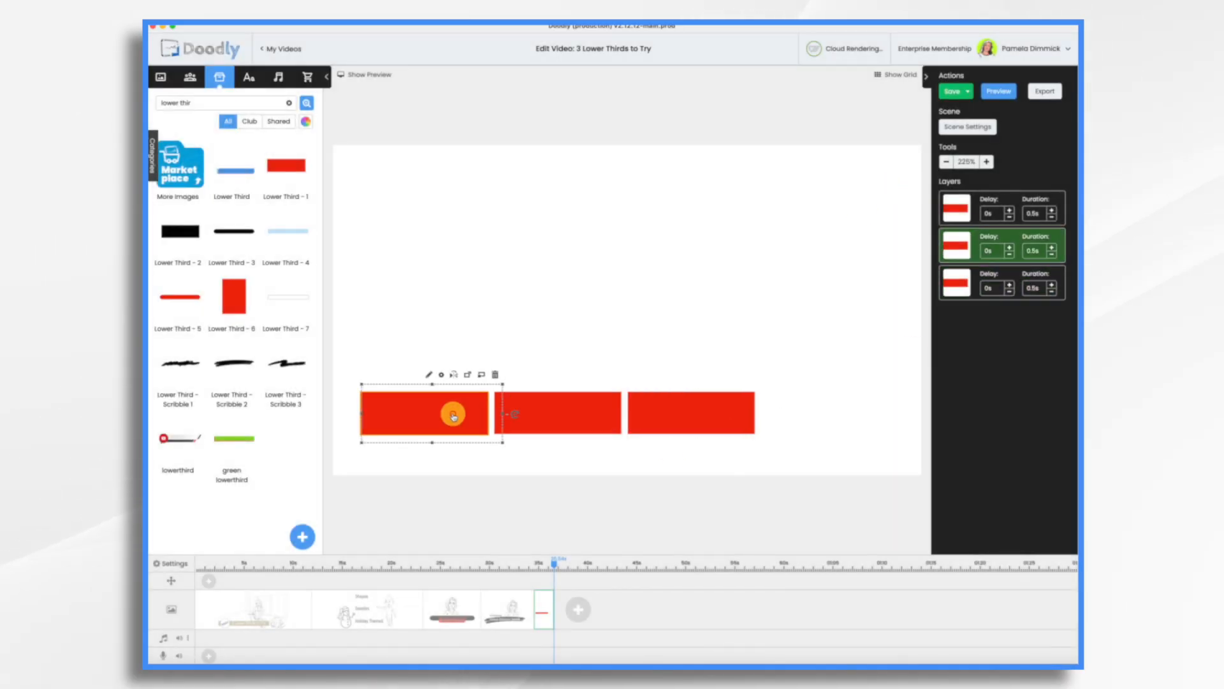
pyautogui.moveTo(962, 244); pyautogui.dragTo(962, 202)
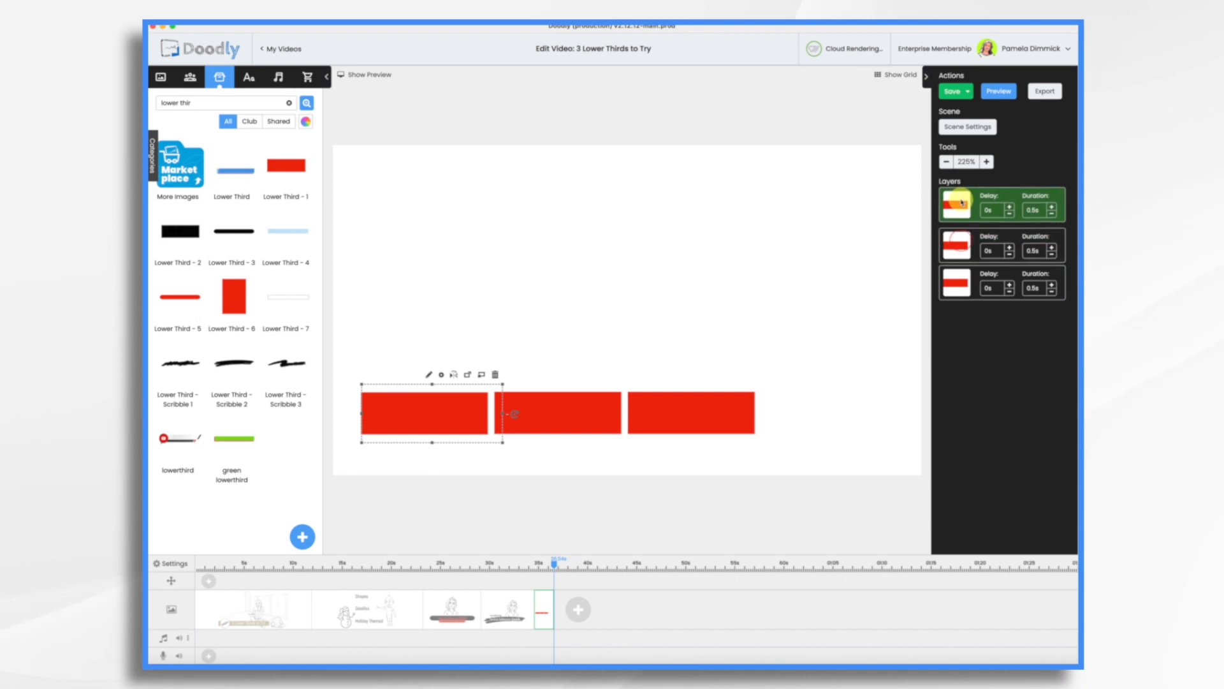
# Step: Select the middle red rectangle's layer, then preview the scene with the three rectangles and close the preview
pyautogui.click(961, 244)
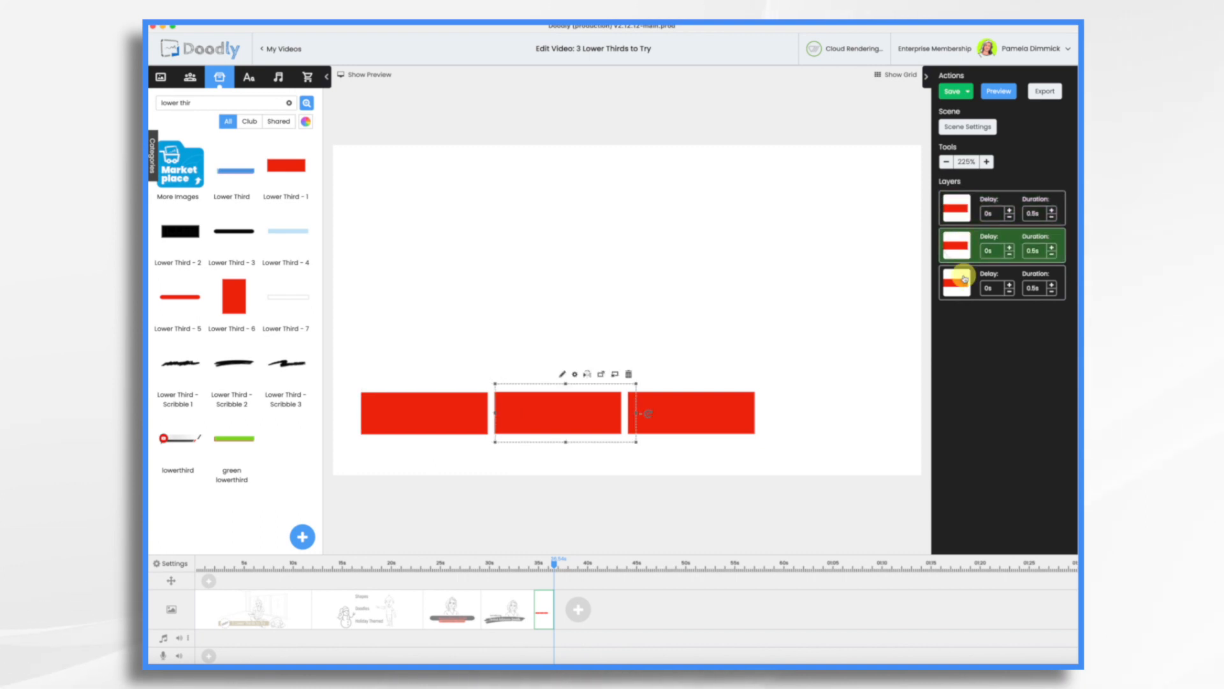
pyautogui.rightClick(541, 621)
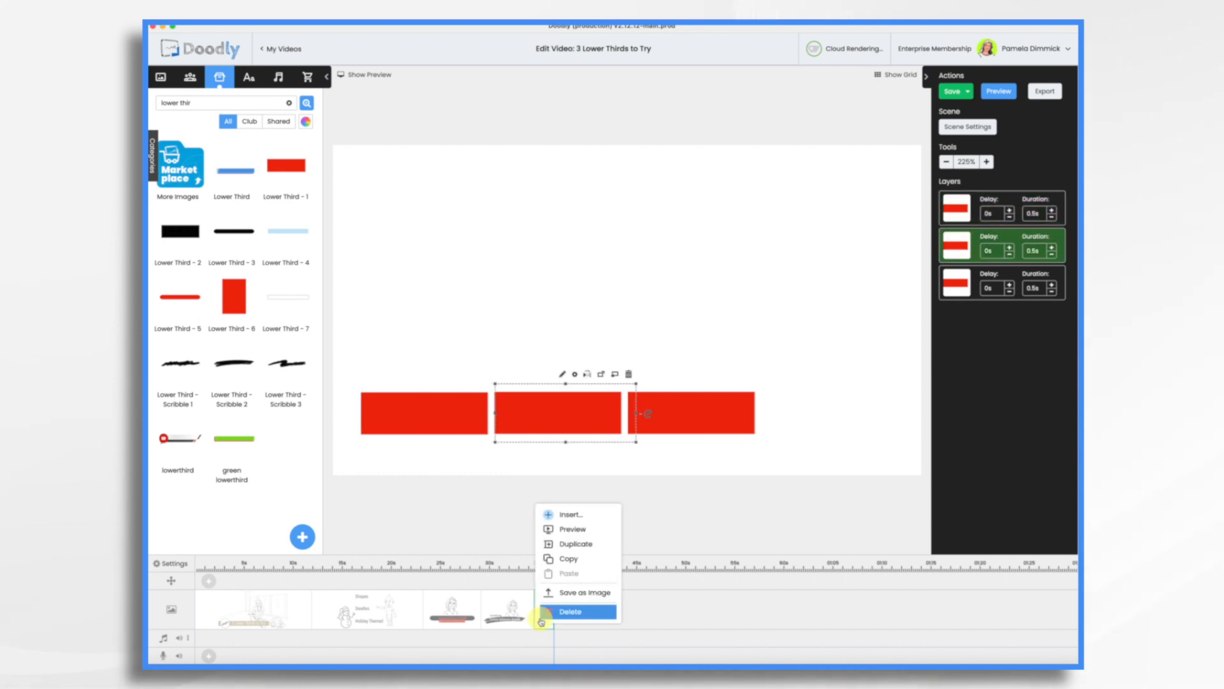
pyautogui.click(562, 531)
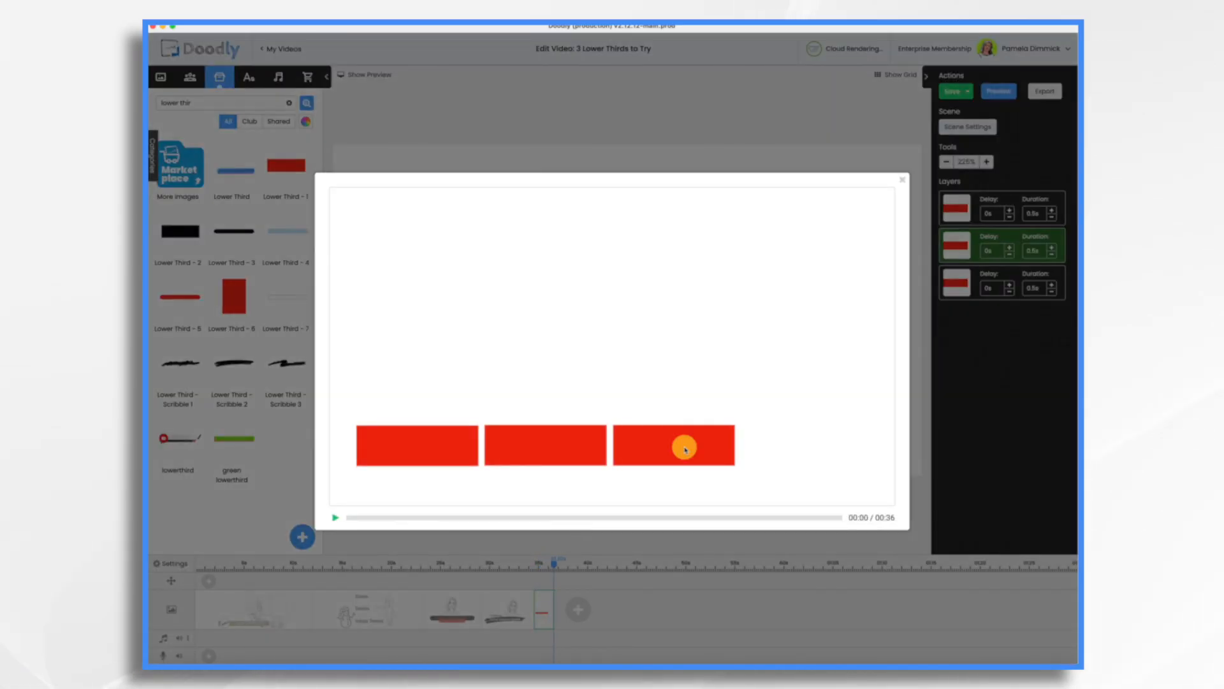
pyautogui.click(903, 181)
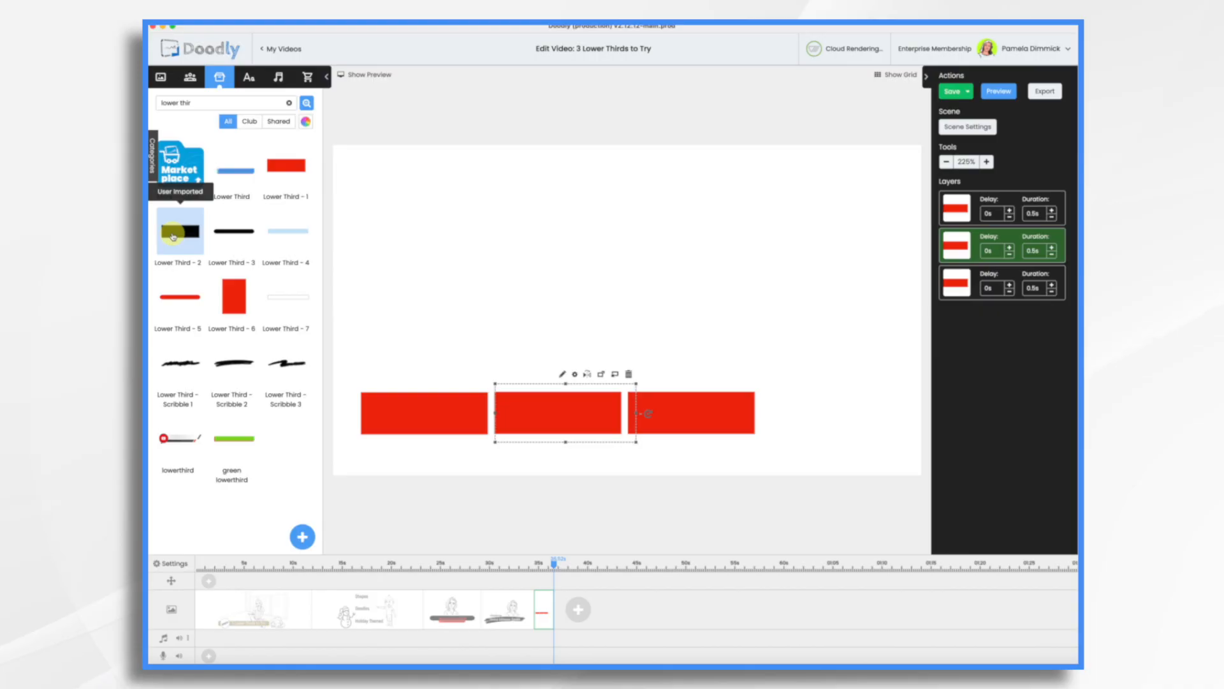
# Step: Add the black Lower Third - 2 prop centred over the row of red rectangles and set its duration to 0.5s
pyautogui.moveTo(172, 237); pyautogui.dragTo(593, 364)
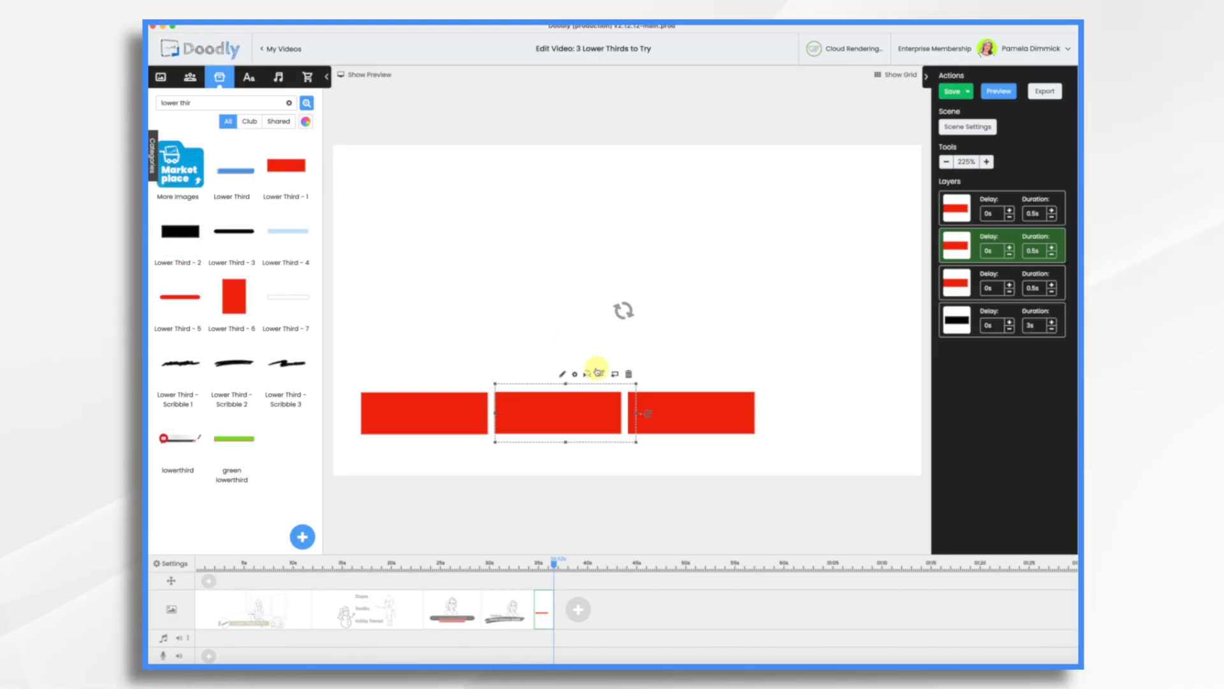
pyautogui.moveTo(547, 331); pyautogui.dragTo(567, 399)
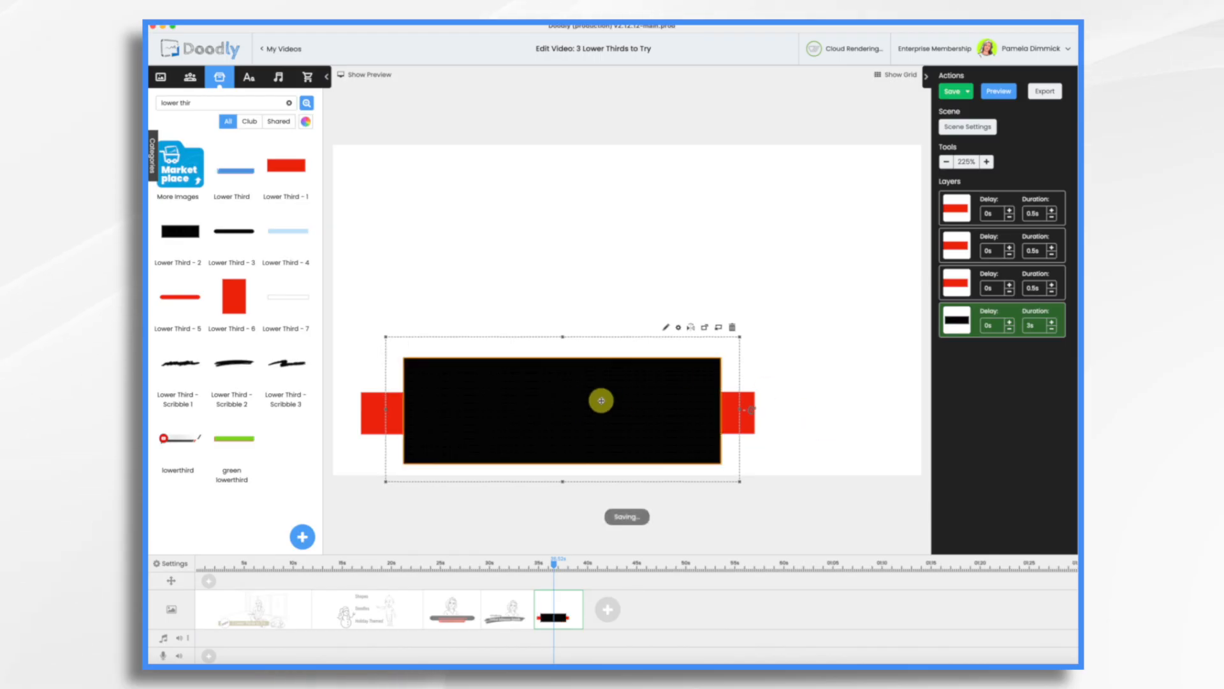
pyautogui.click(1053, 331)
pyautogui.click(1053, 330)
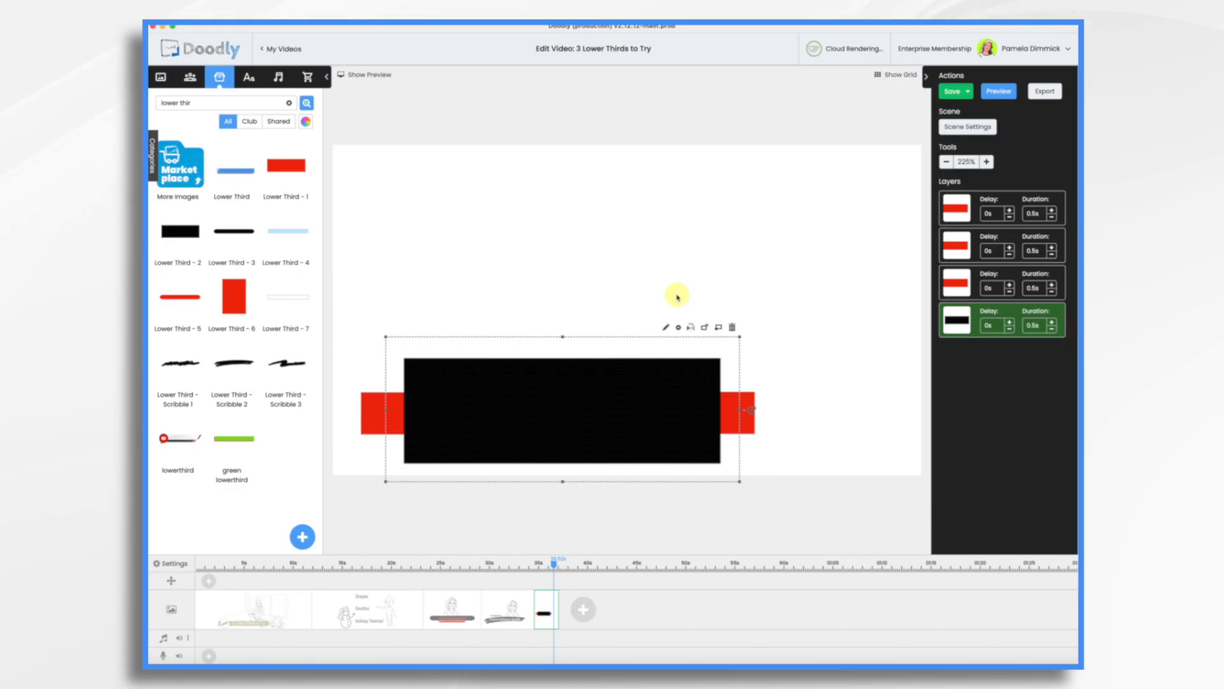
# Step: Change the black rectangle's reveal mode to Fade and save the asset
pyautogui.click(668, 327)
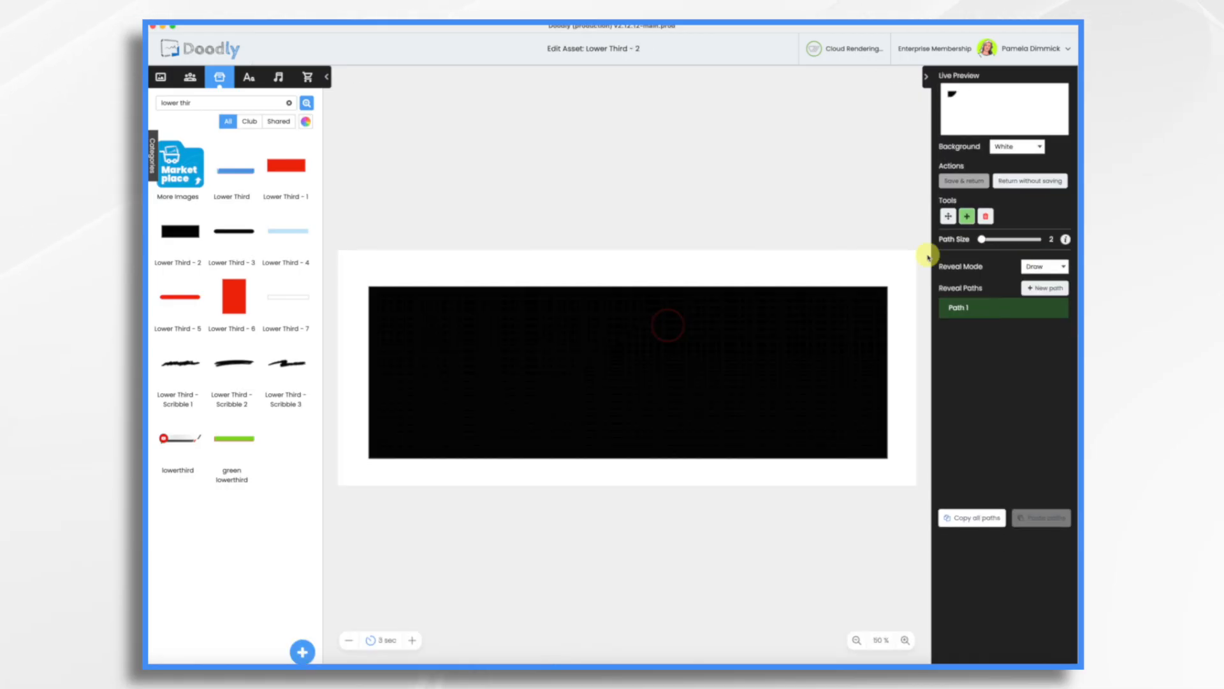
pyautogui.click(1044, 267)
pyautogui.click(1042, 277)
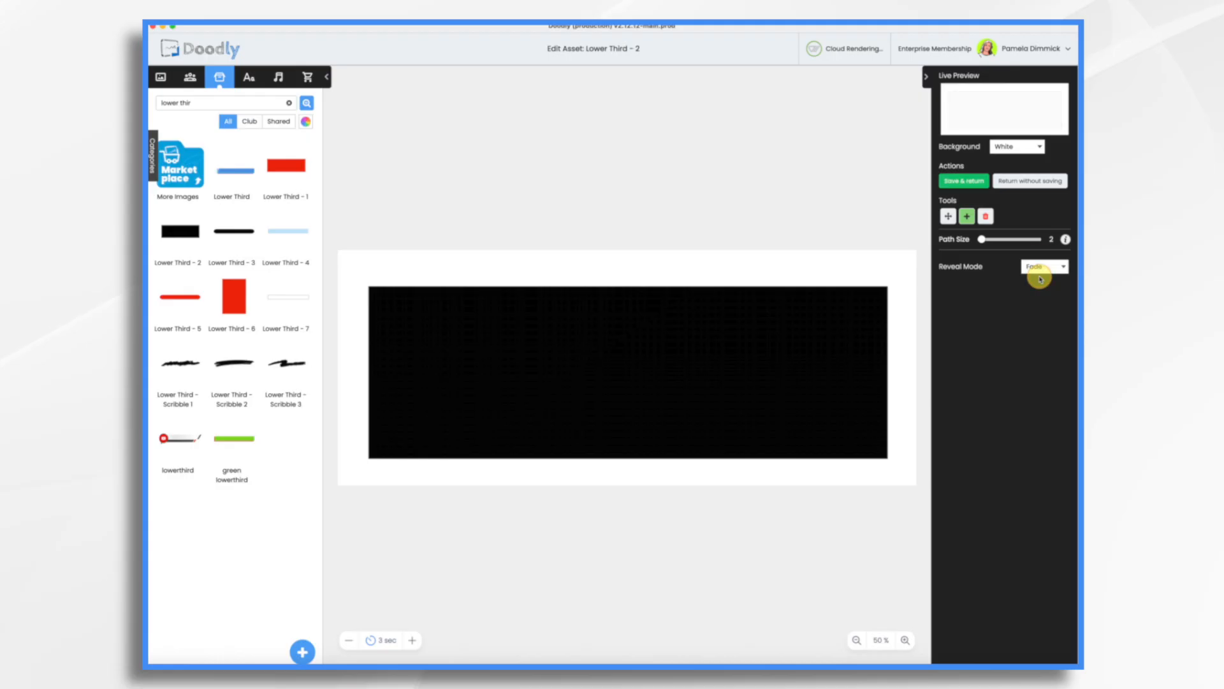
pyautogui.click(959, 181)
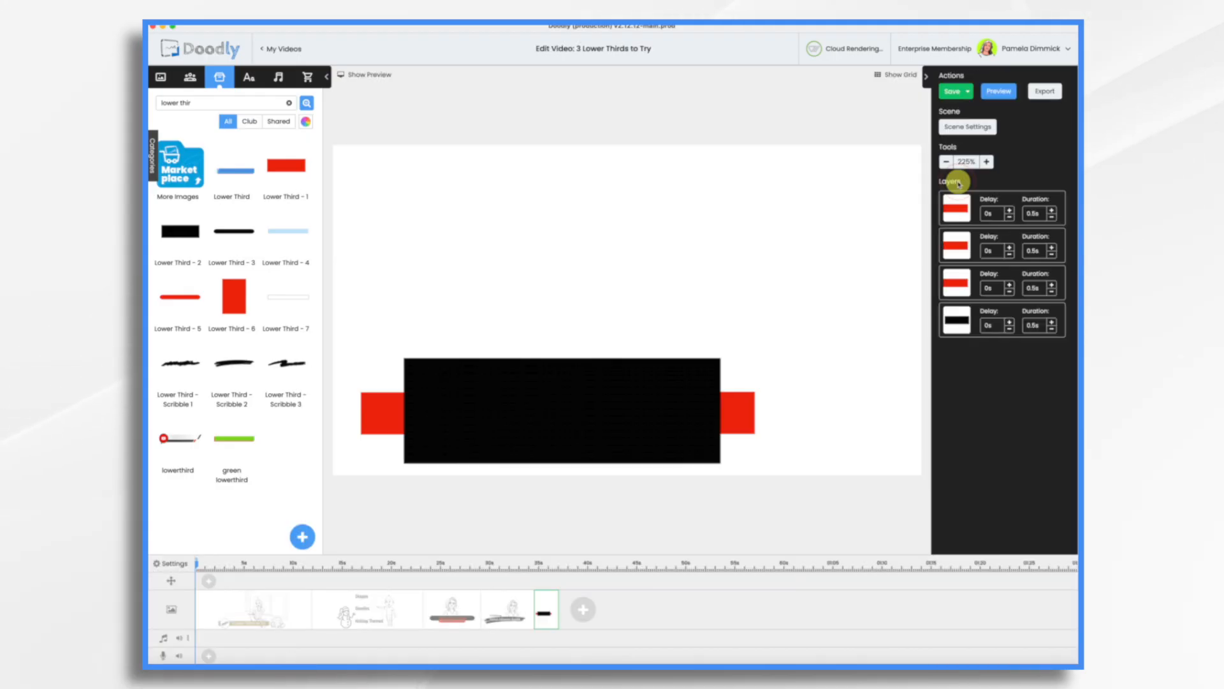
# Step: Set the scene's erase mode to Off and apply the scene settings
pyautogui.click(970, 126)
pyautogui.click(786, 297)
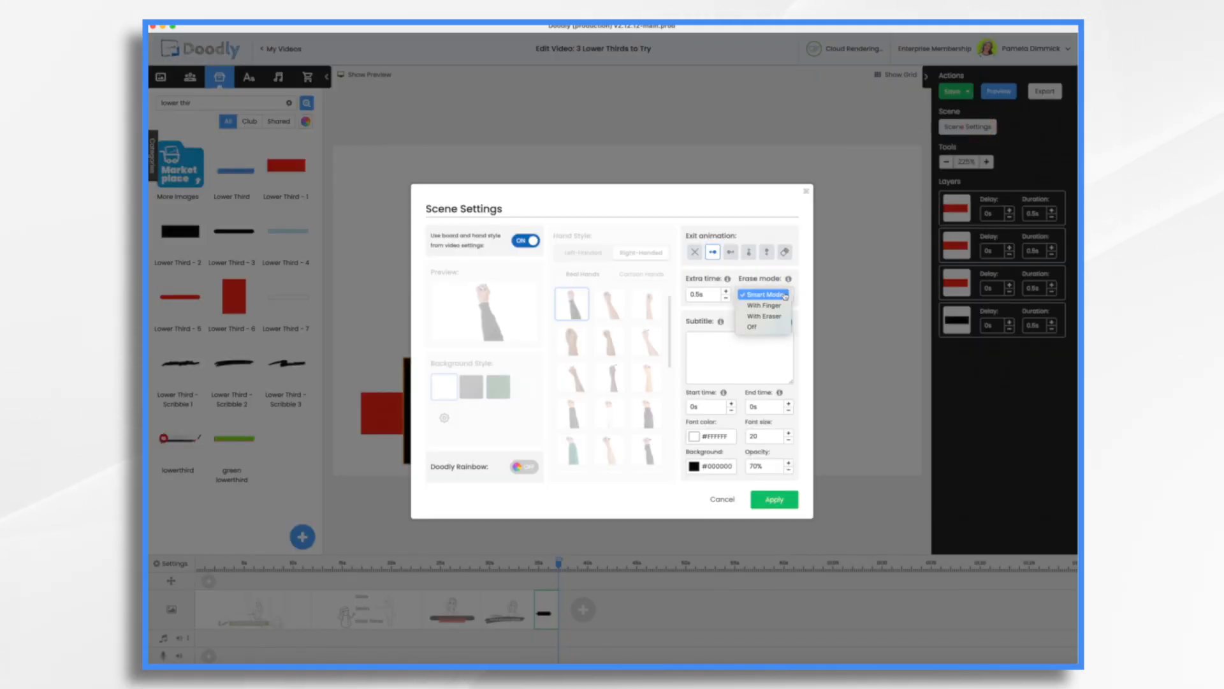
pyautogui.click(753, 329)
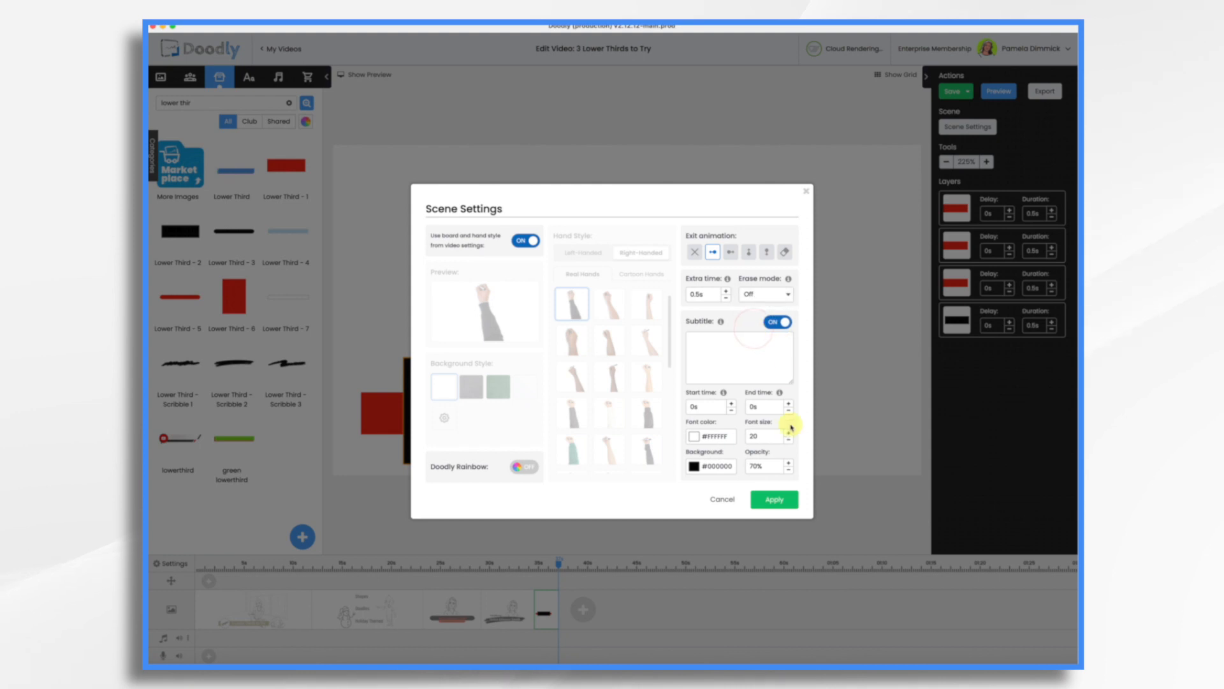
pyautogui.click(769, 497)
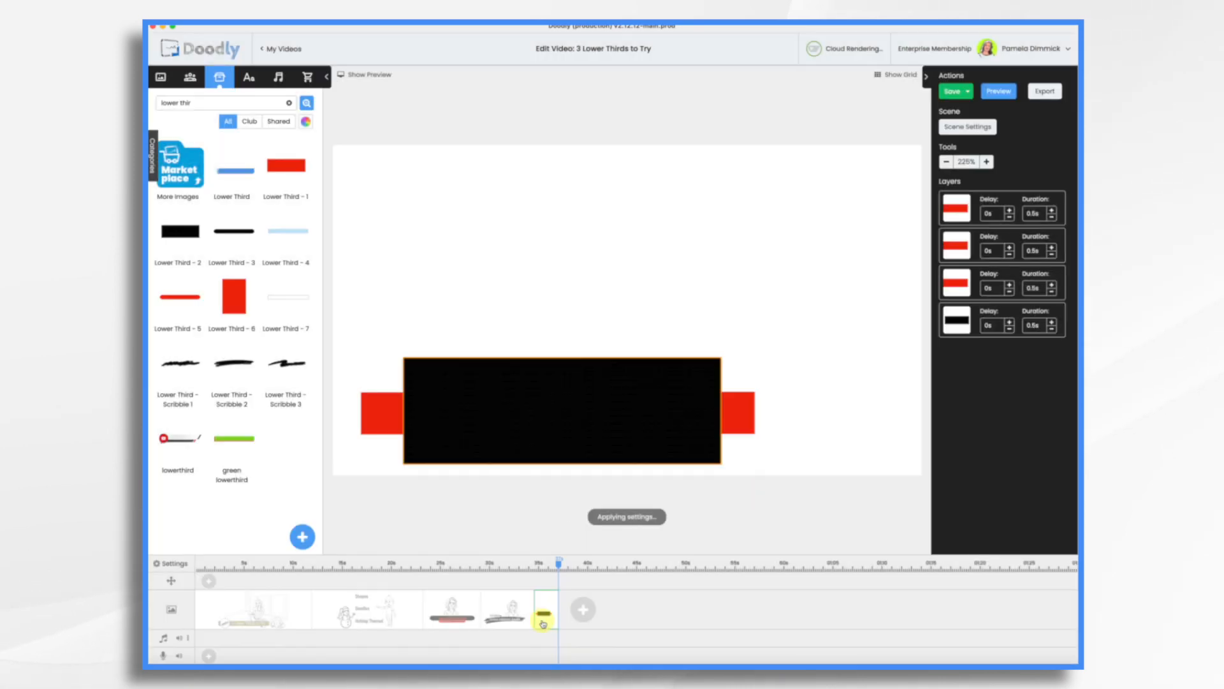
# Step: Preview the scene with the black rectangle over the red ones and close the preview
pyautogui.rightClick(547, 622)
pyautogui.click(573, 536)
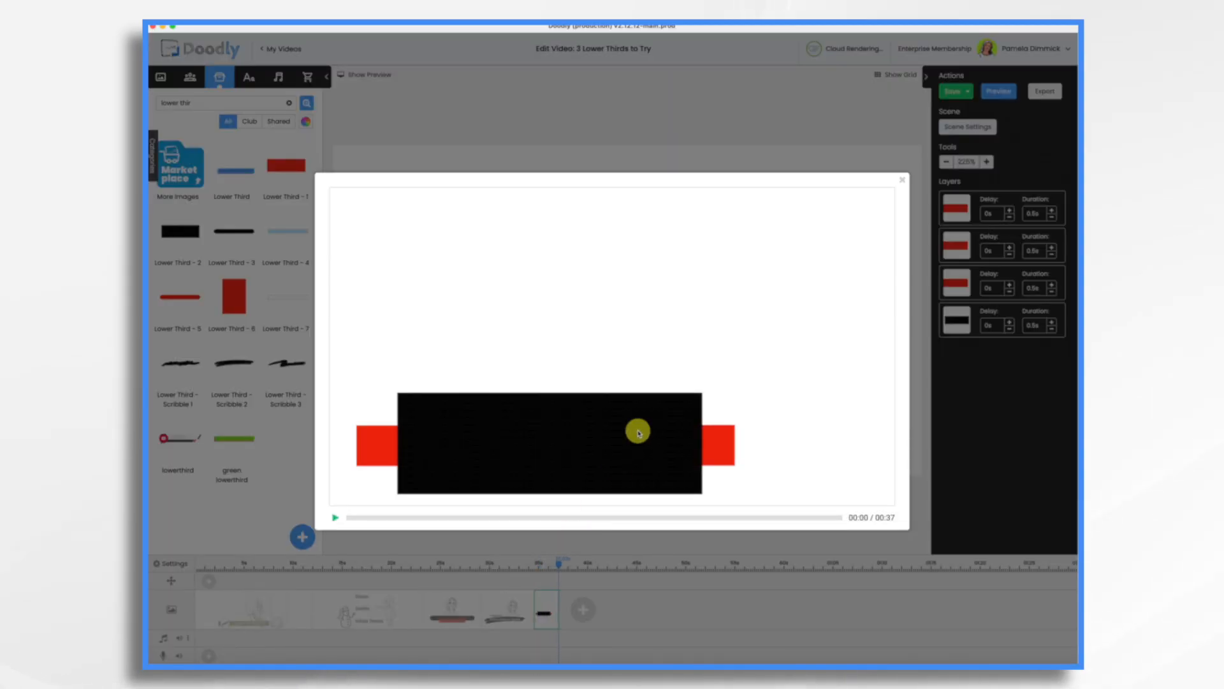
pyautogui.click(903, 181)
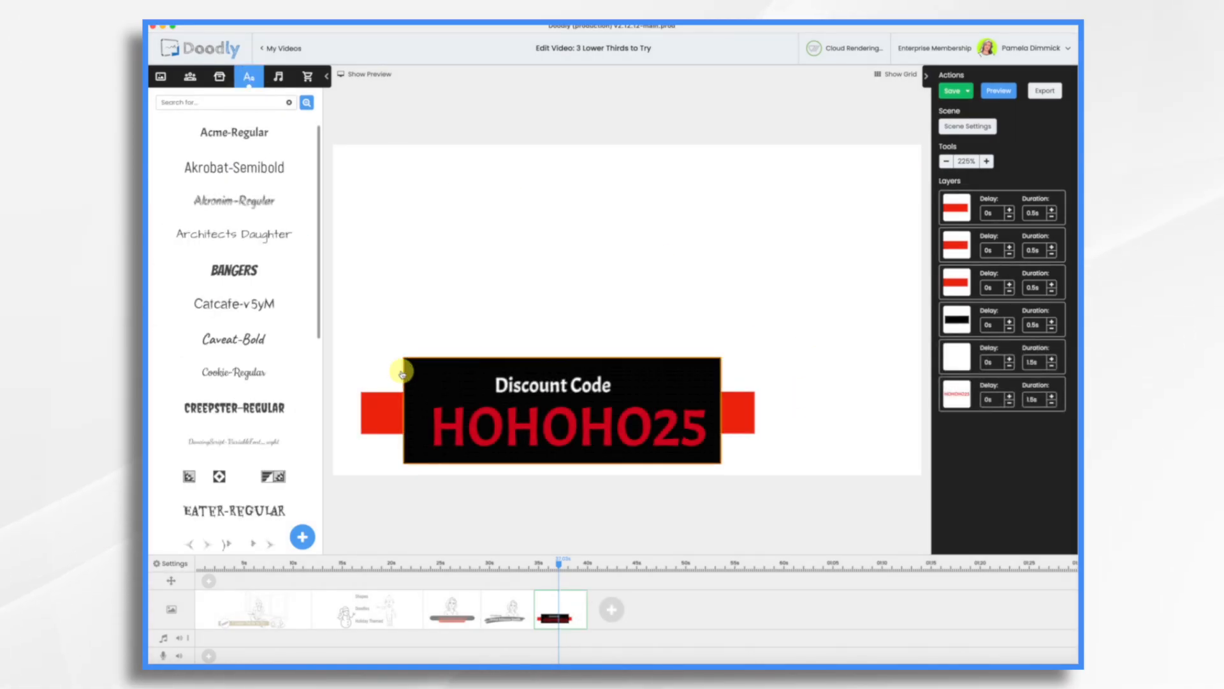
# Step: Search the props for christmas and place a small Christmas Gift on the black rectangle's left edge beside the HOHOHO25 text
pyautogui.click(467, 368)
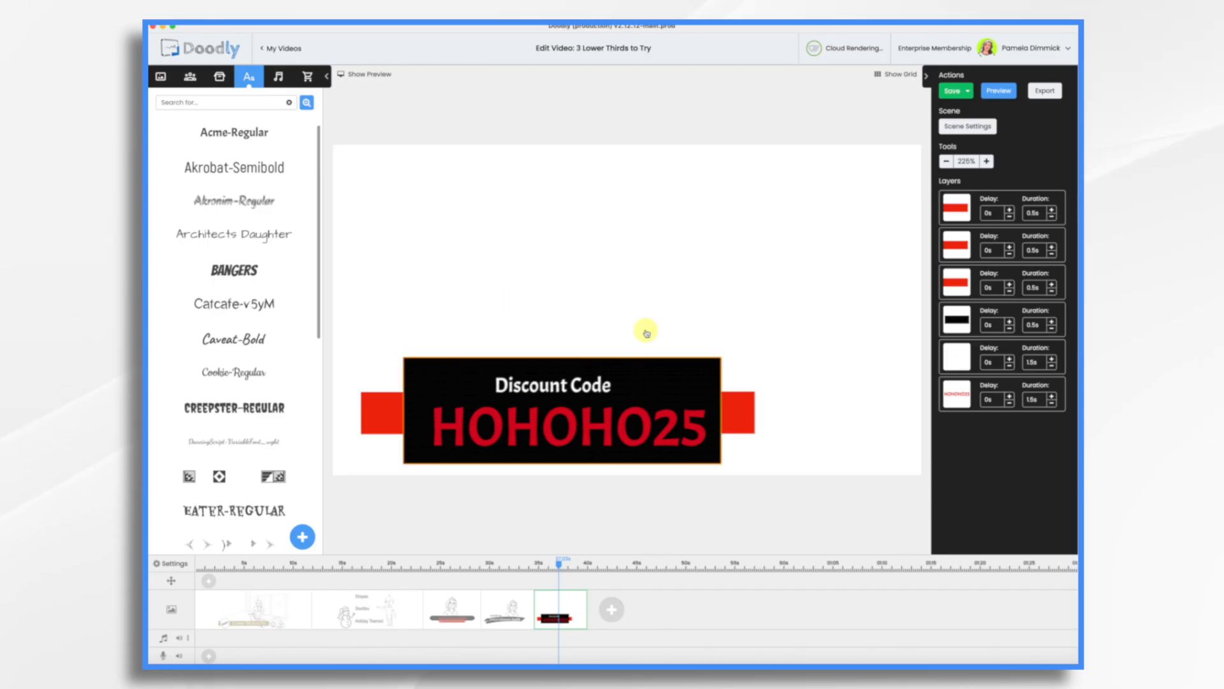
pyautogui.click(219, 77)
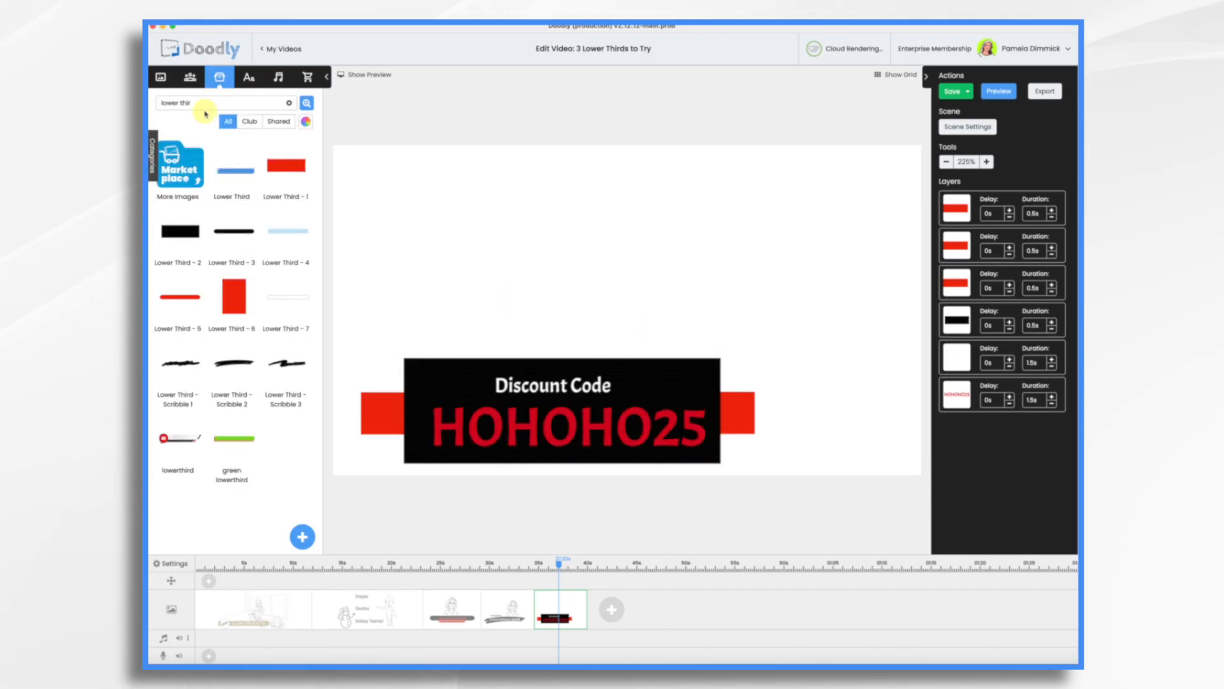
pyautogui.click(203, 103)
pyautogui.press('BackSpace')
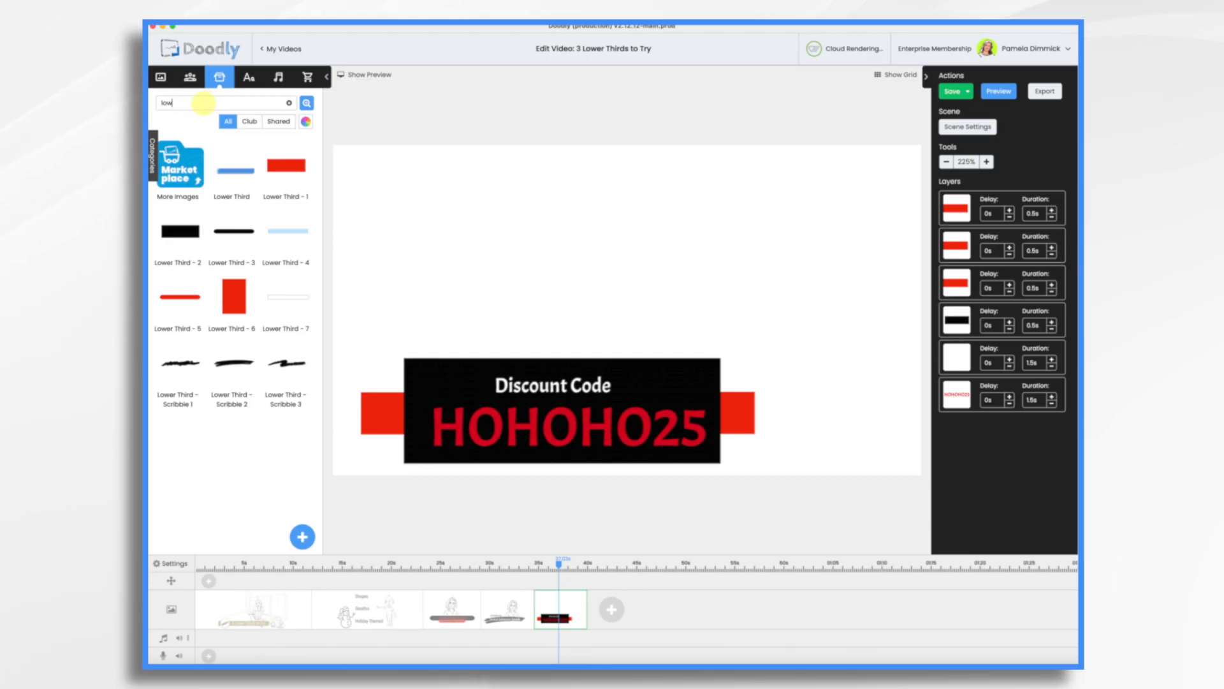
pyautogui.write('christma')
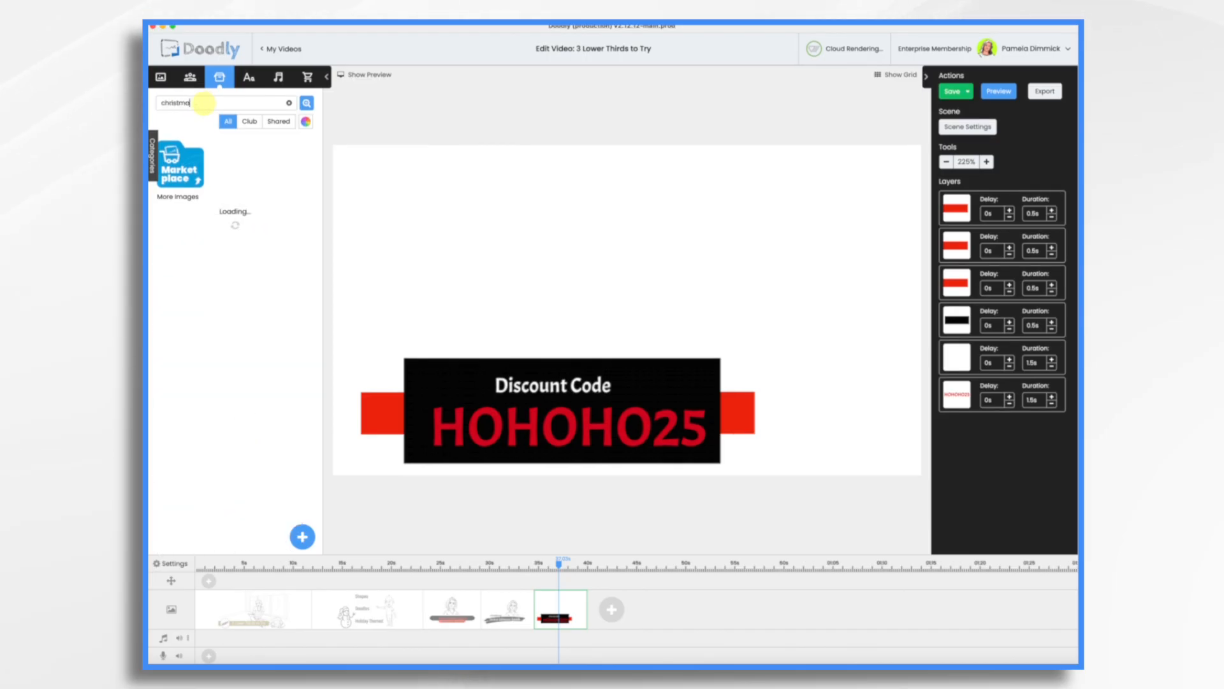
pyautogui.write('s')
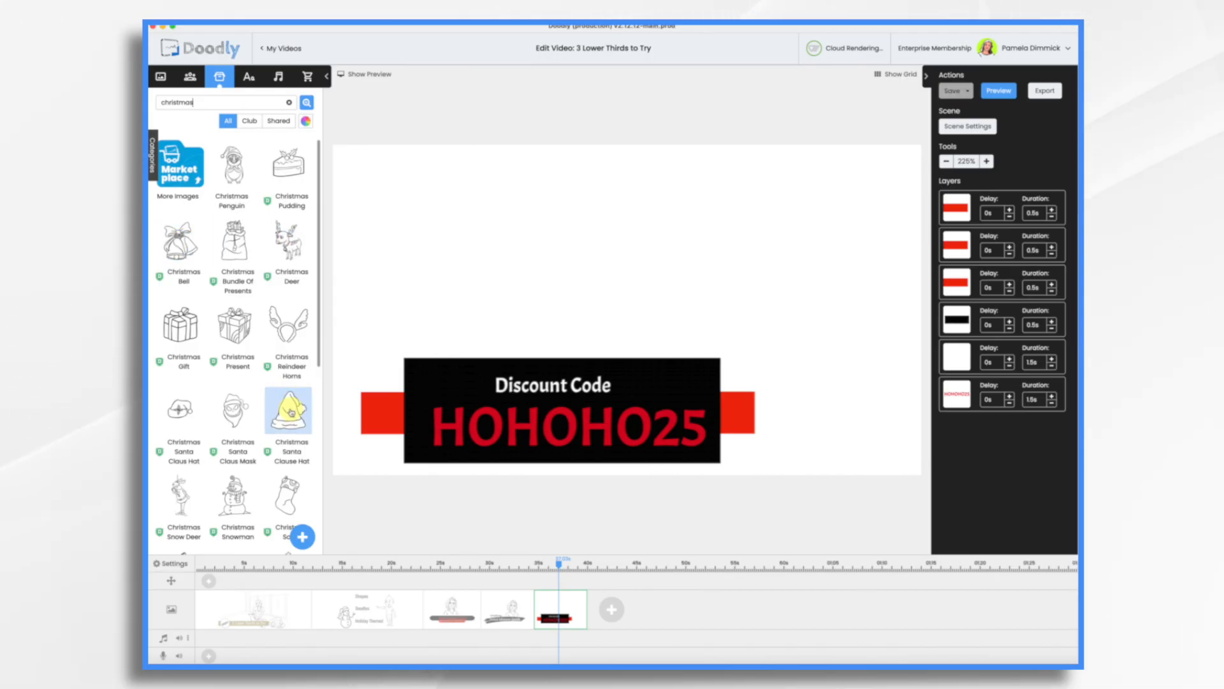
pyautogui.moveTo(180, 325); pyautogui.dragTo(462, 357)
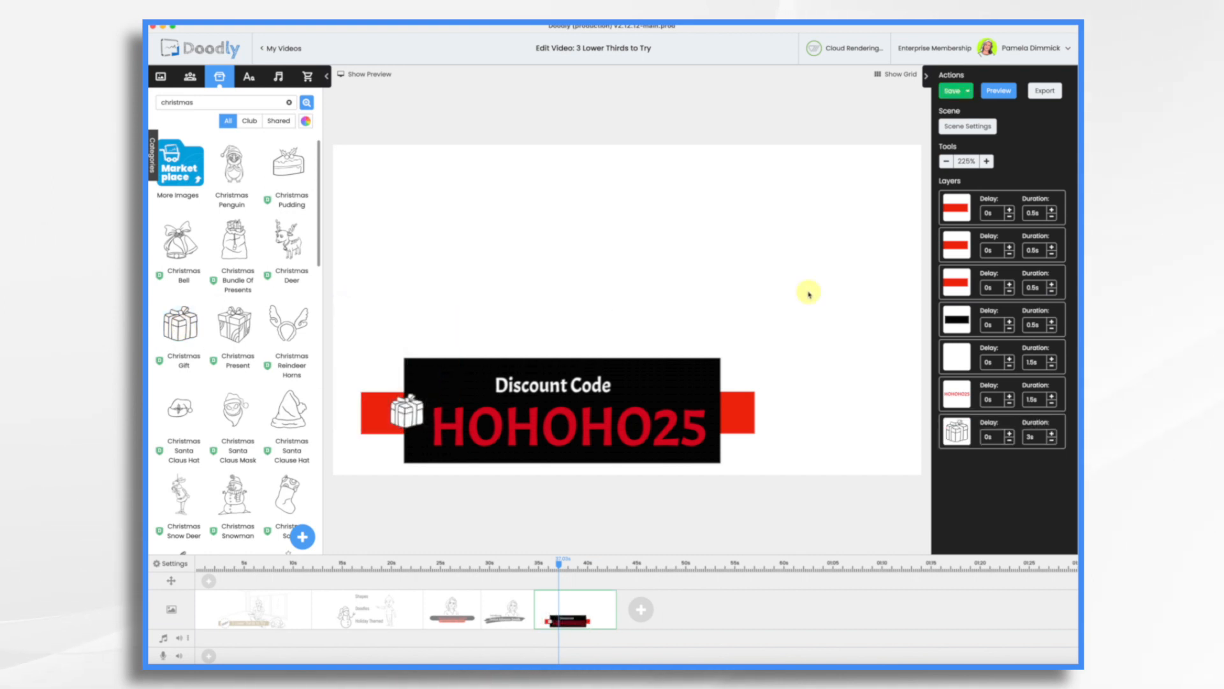
# Step: Select all elements of the discount code lower third, scale them down together and centre them near the canvas's lower edge
pyautogui.press('super+a')
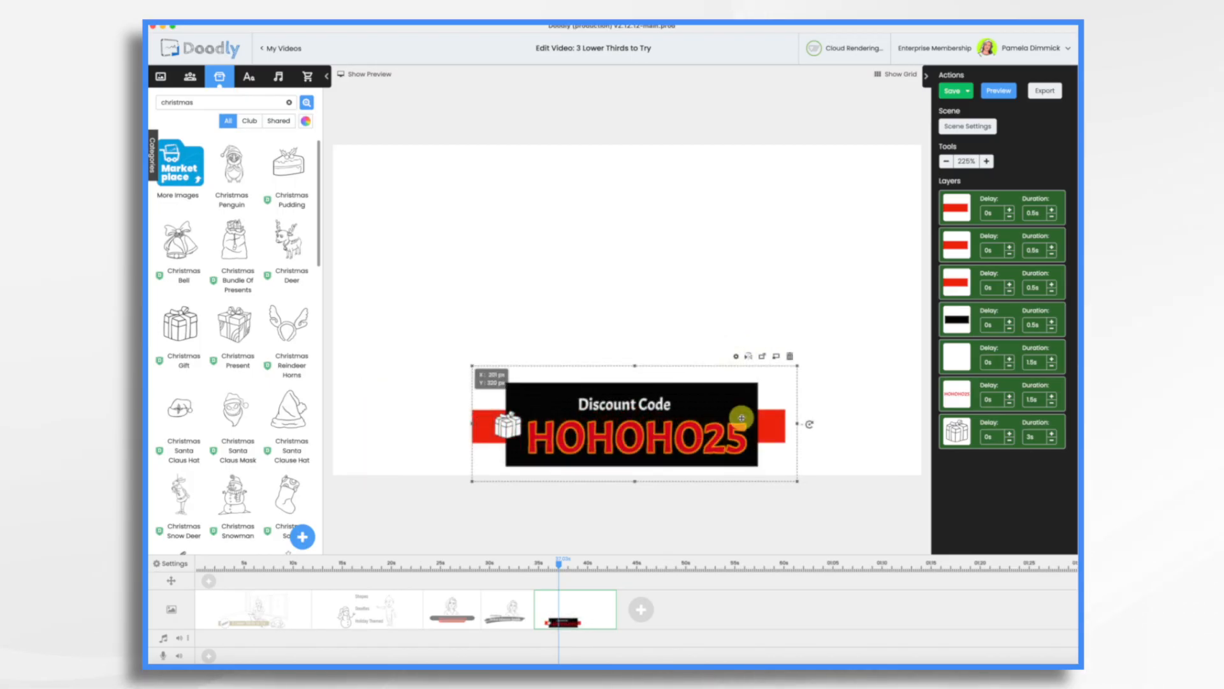
pyautogui.moveTo(742, 418); pyautogui.dragTo(741, 418)
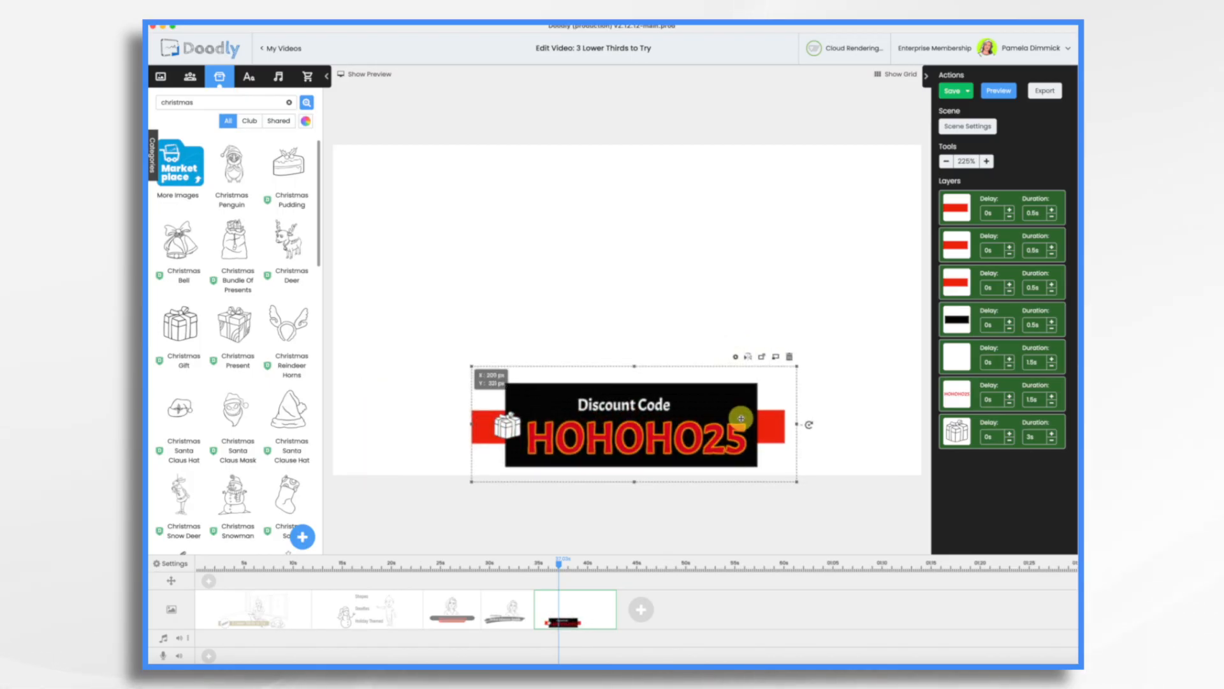
pyautogui.click(854, 423)
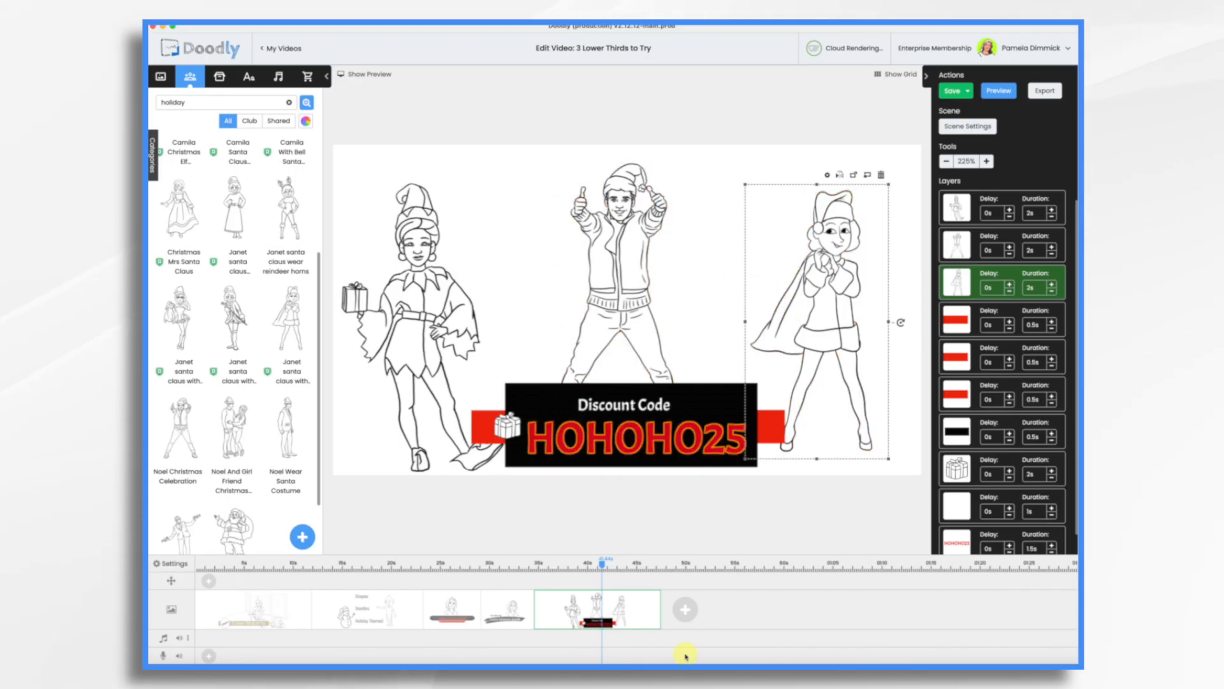
# Step: Move the playhead to the end of the discount code scene with the three holiday characters
pyautogui.click(647, 615)
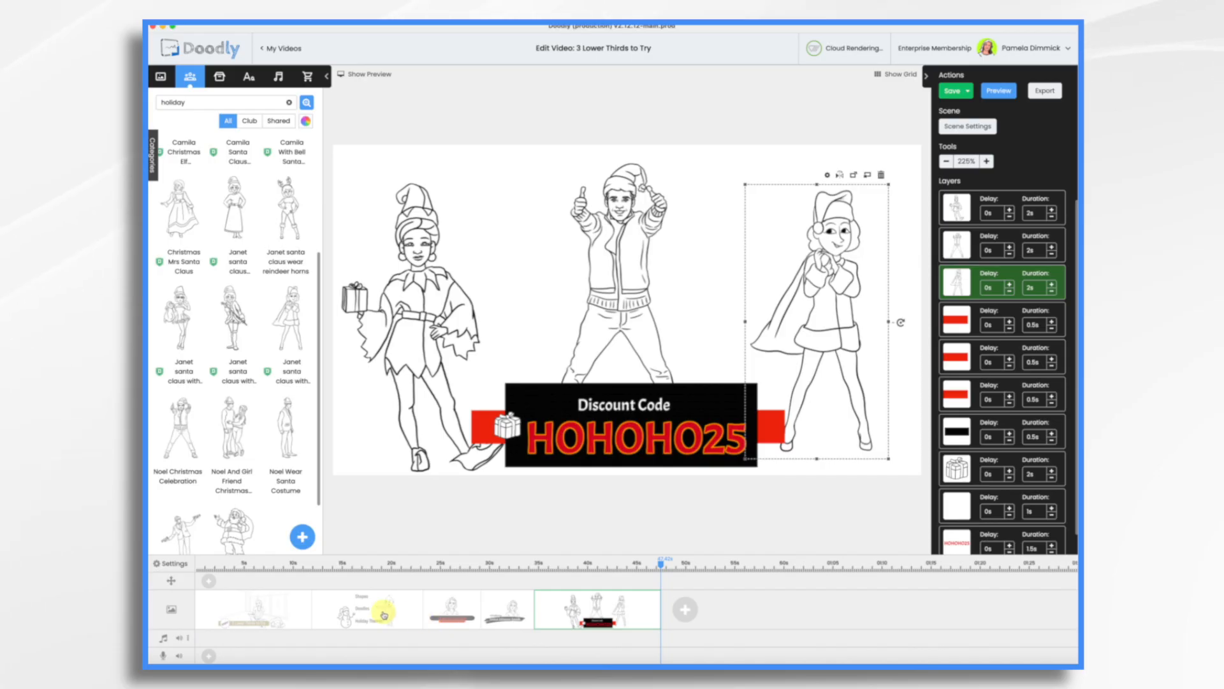